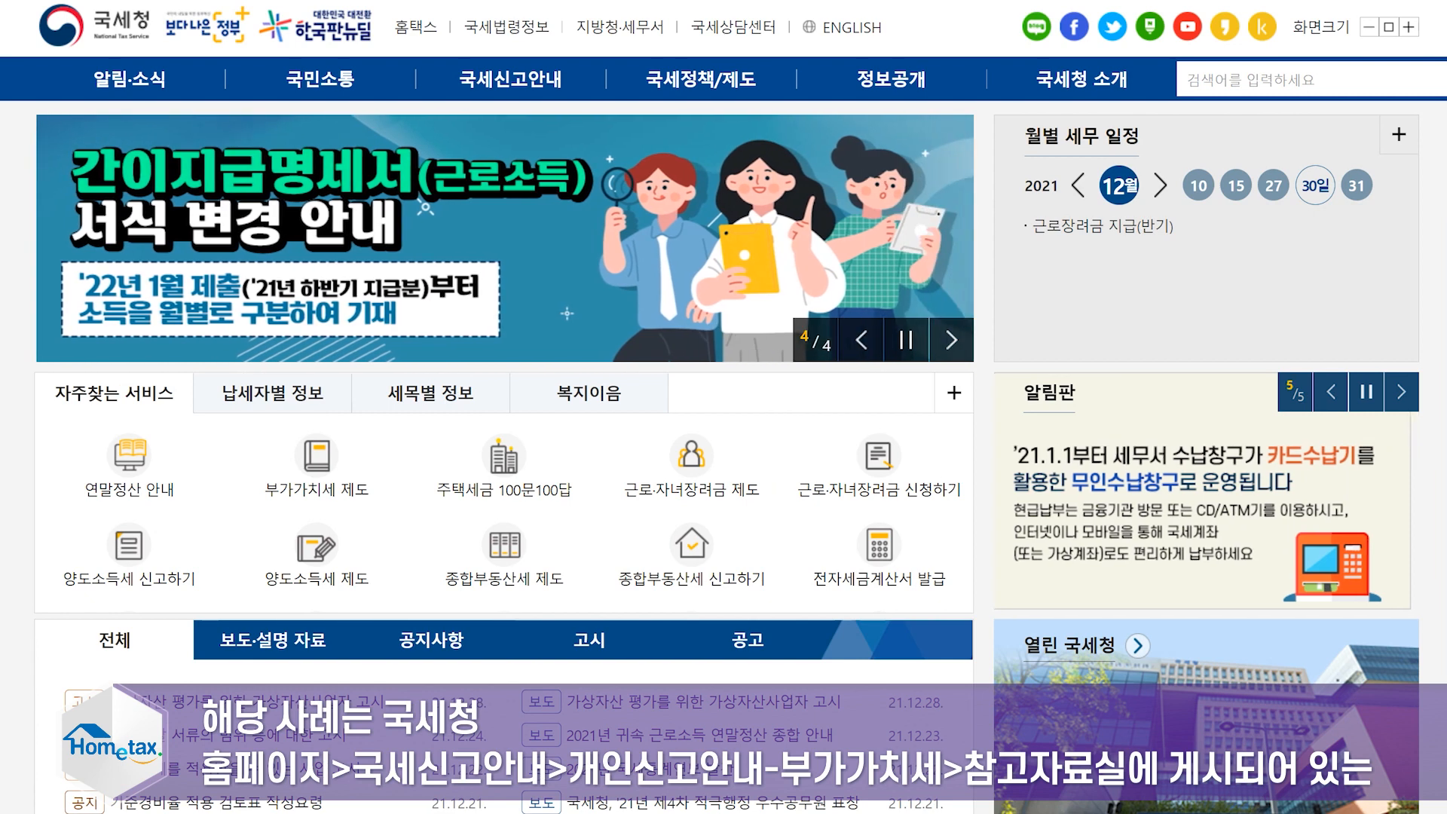
- Open the VAT reference materials (참고자료실) for individual filers and view post 40, the case-based e-filing guide for simplified taxpayers
mouse_move(483, 88)
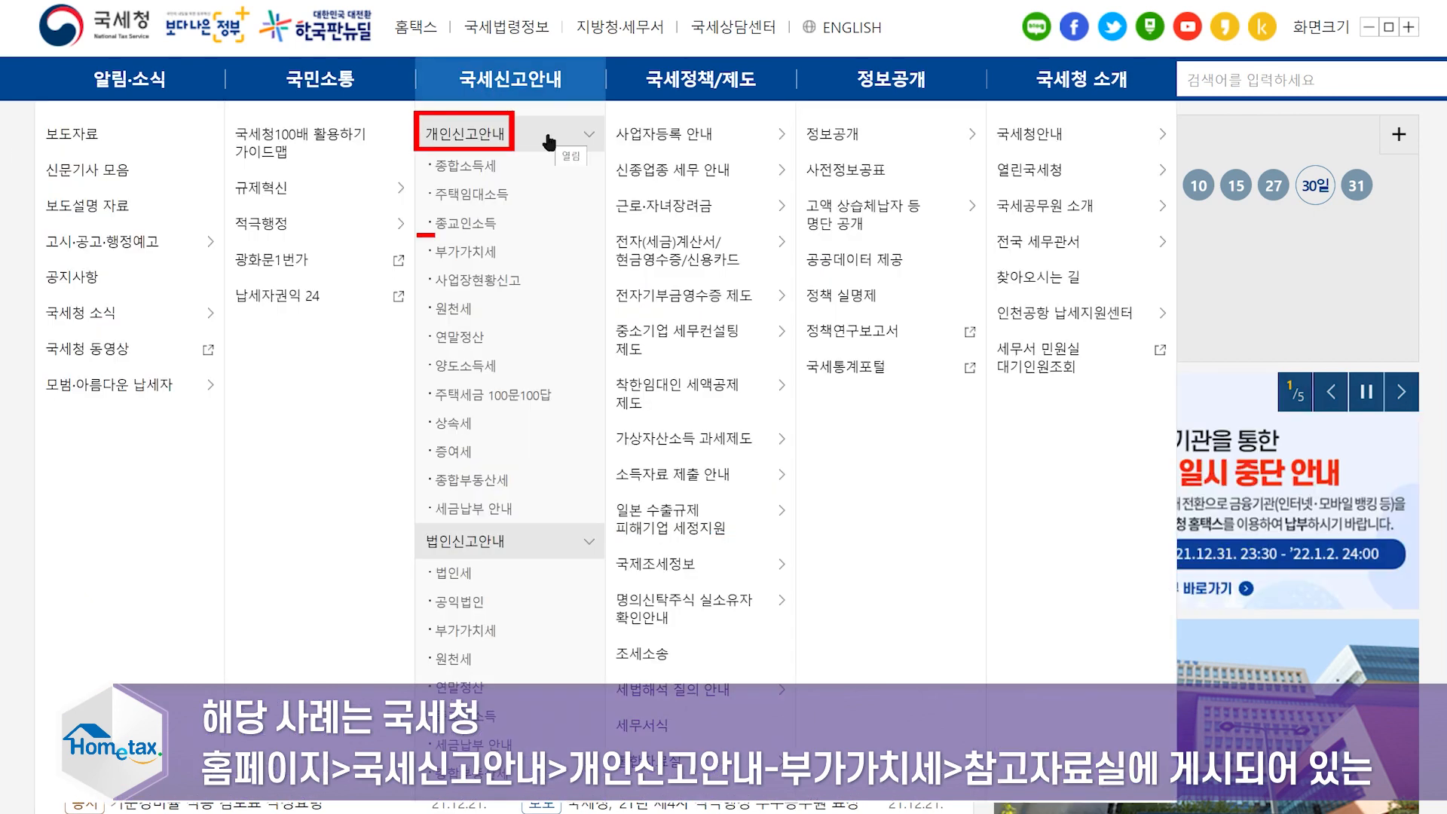
left_click(565, 254)
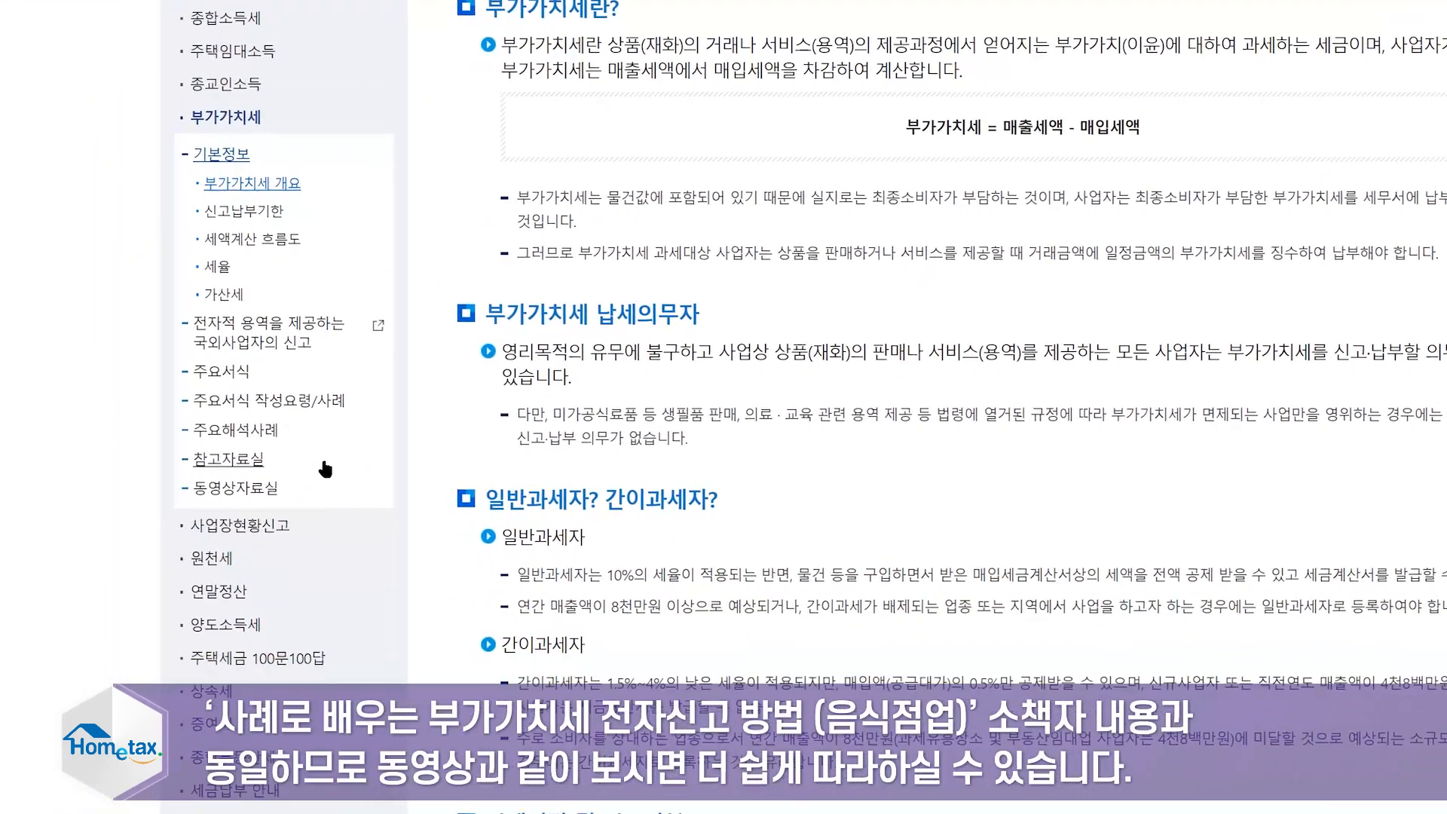
left_click(324, 462)
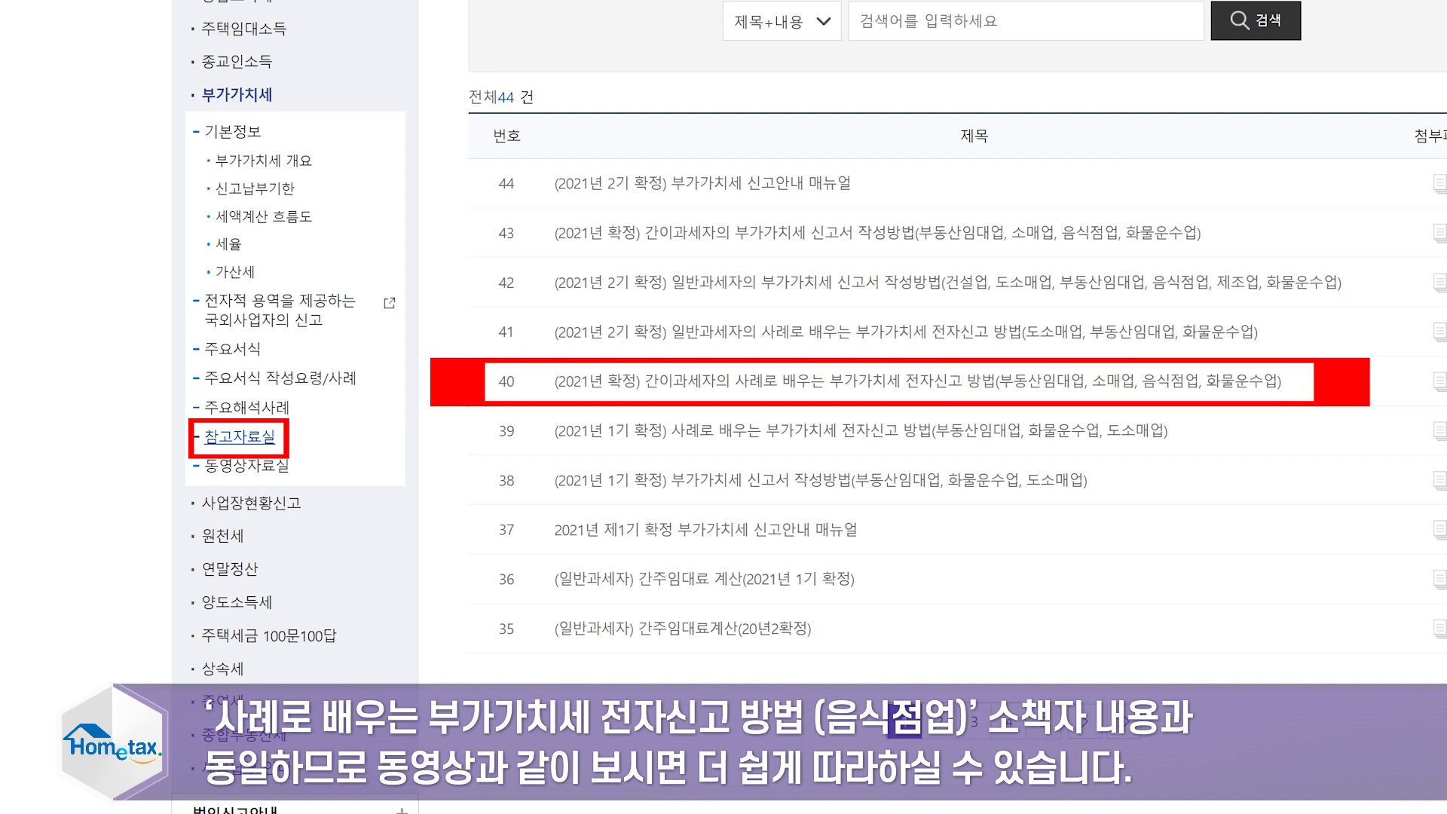
left_click(715, 391)
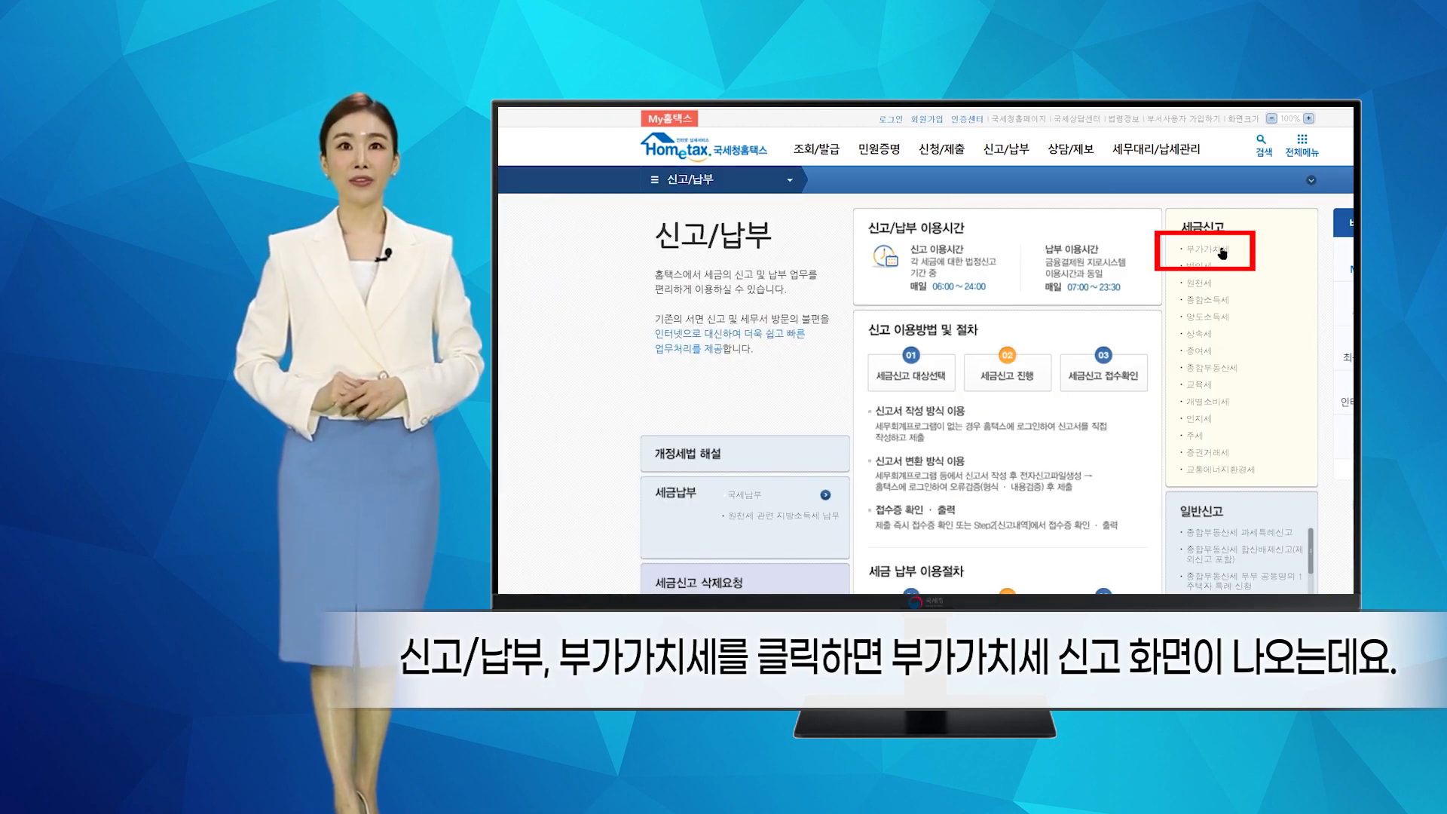
- Switch to Hometax and open the VAT (부가가치세) filing page's simplified taxpayer (간이과세자) section
left_click(1222, 251)
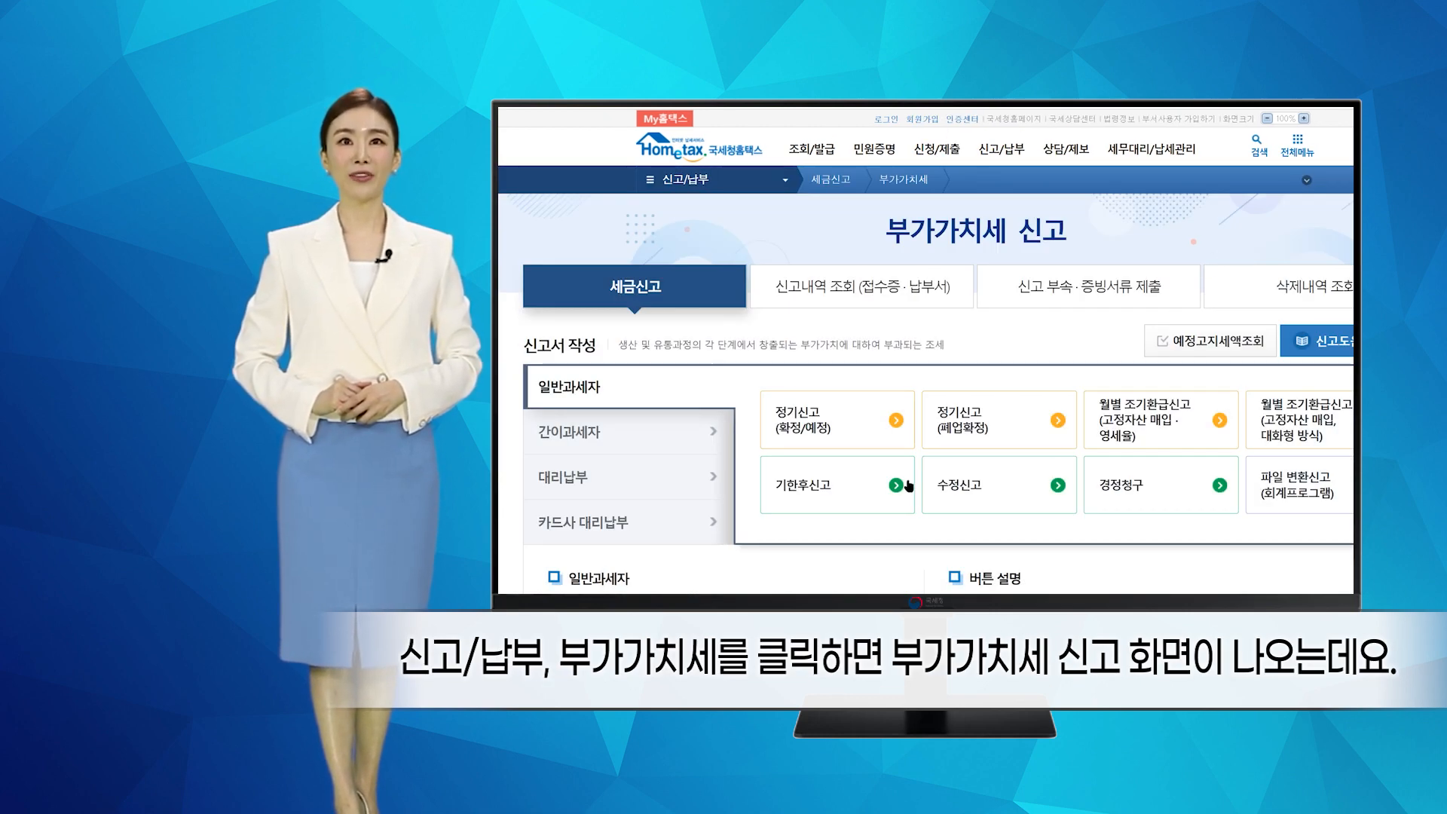
left_click(671, 445)
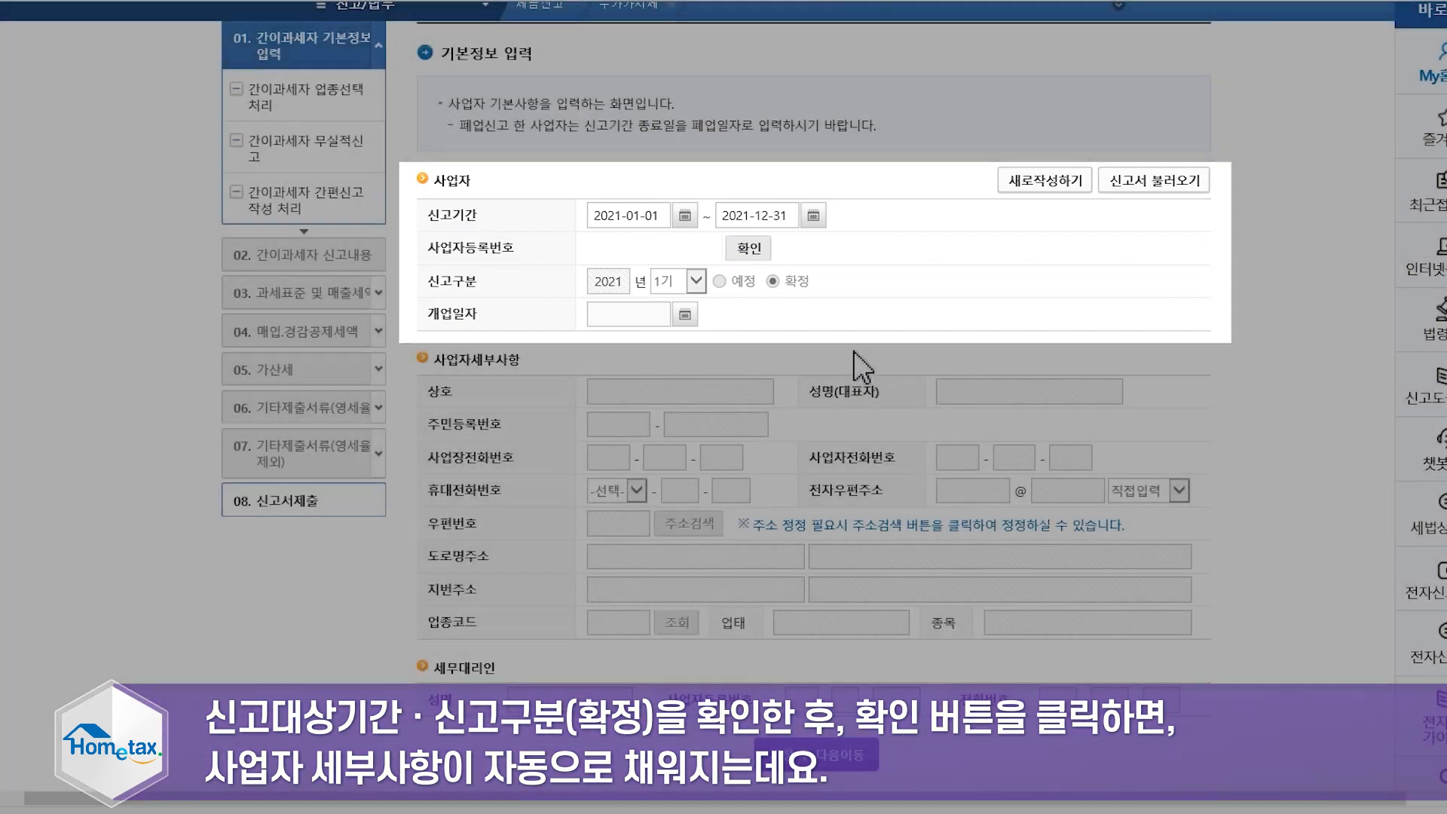
- Load the business details for the 2021-01-01 to 2021-12-31 final return, then save the basic information and proceed
left_click(748, 248)
scroll(1271, 509, "down", 2)
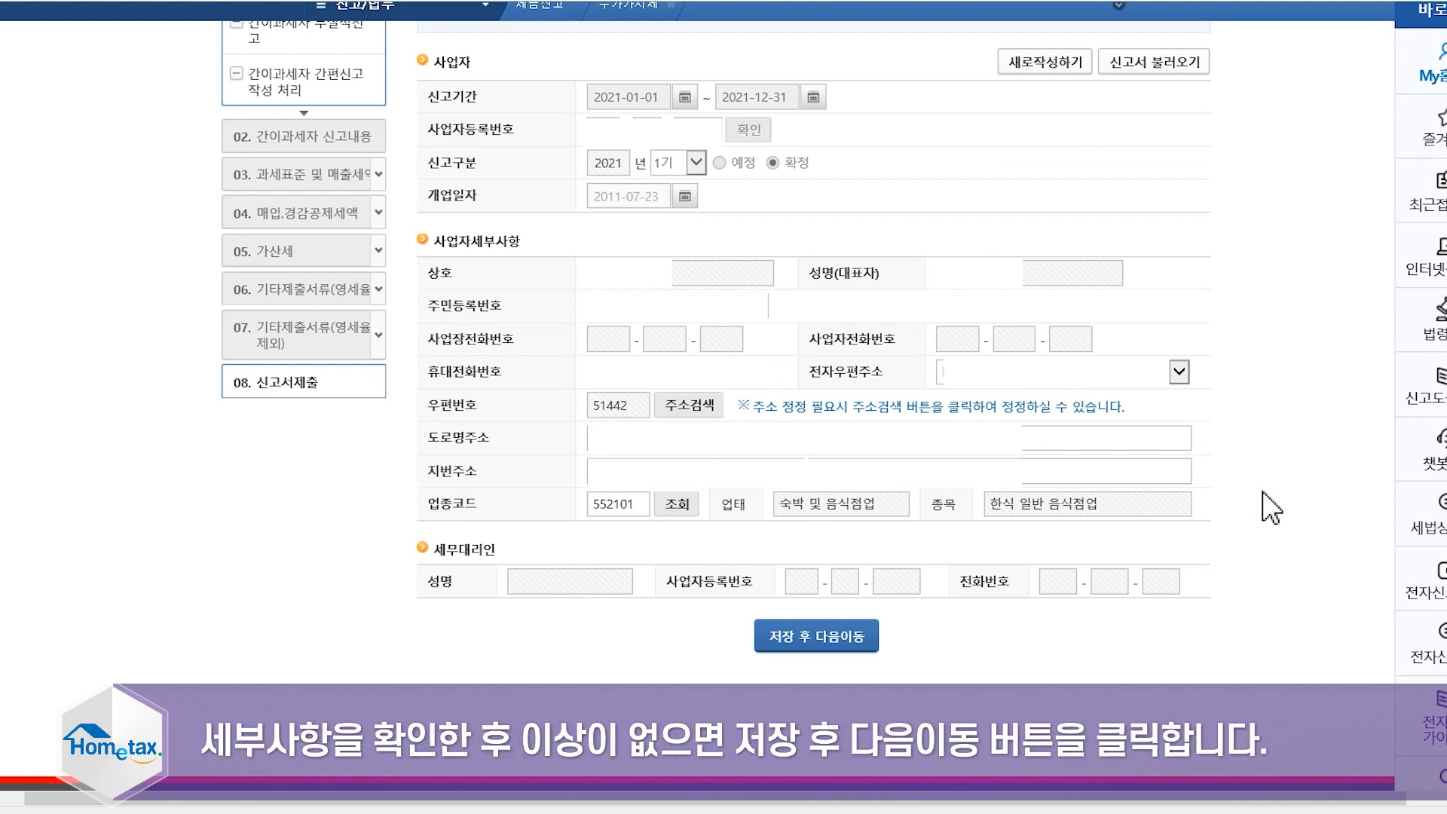
scroll(1272, 507, "down", 2)
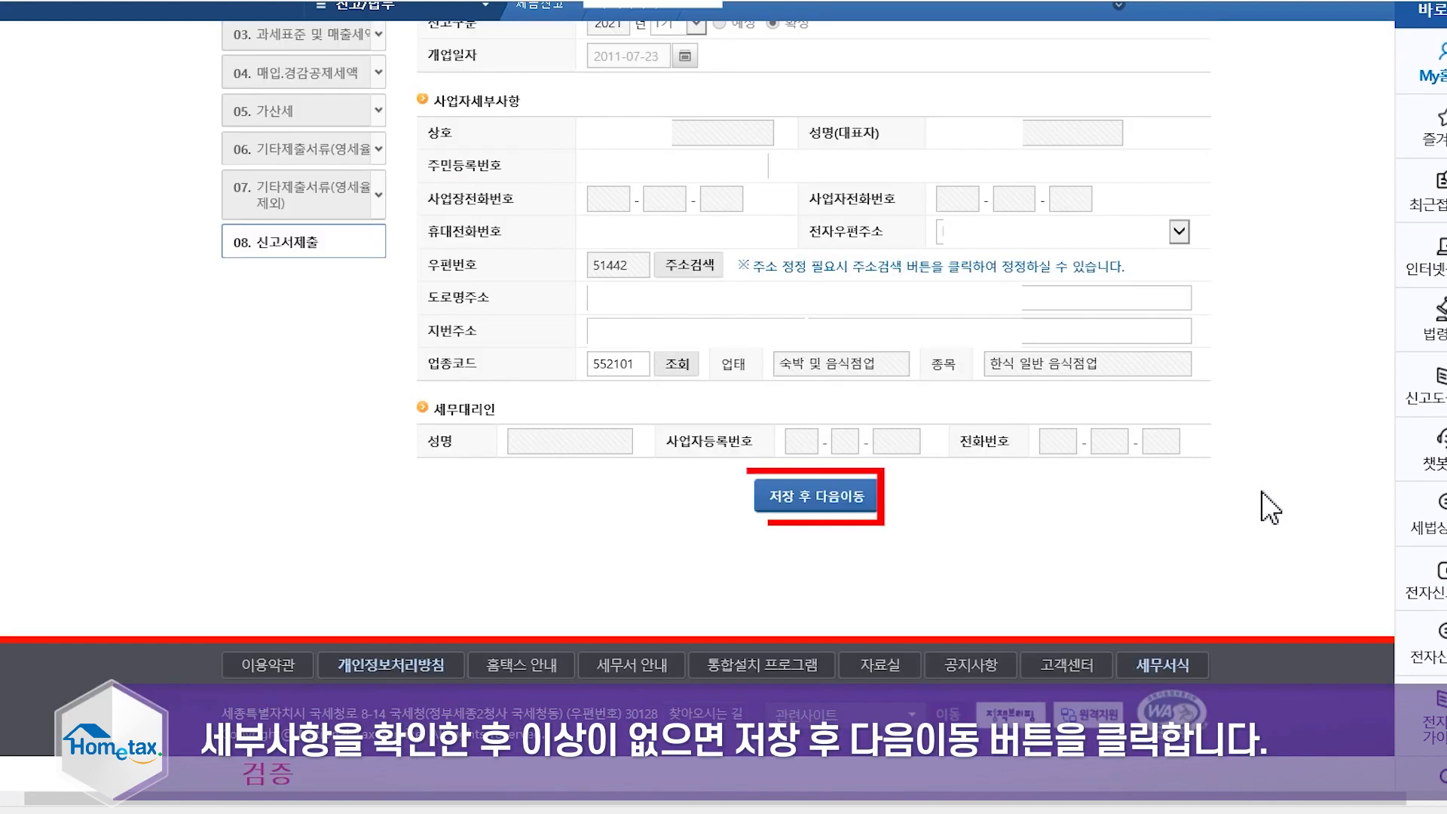
left_click(797, 506)
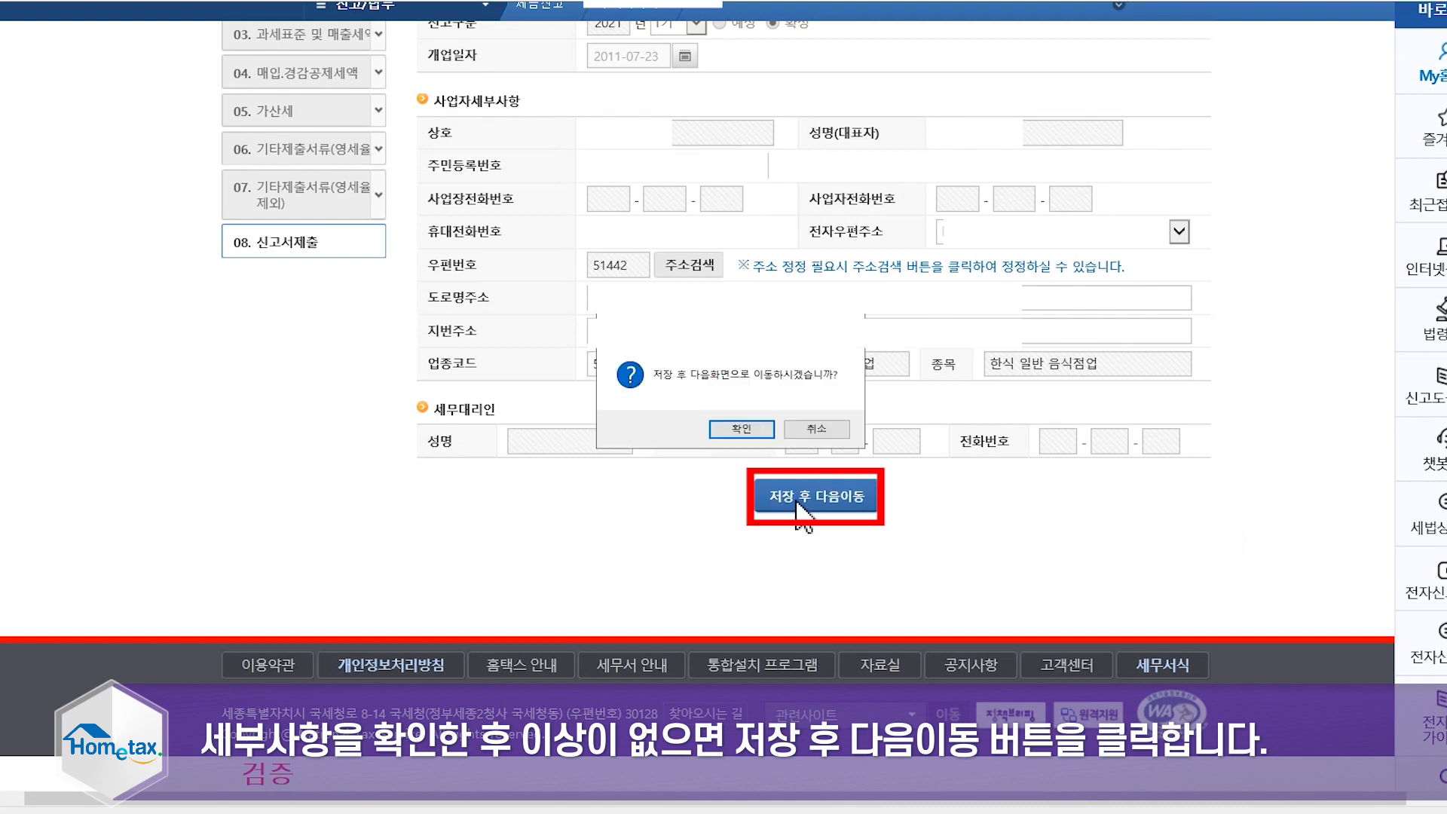
left_click(751, 435)
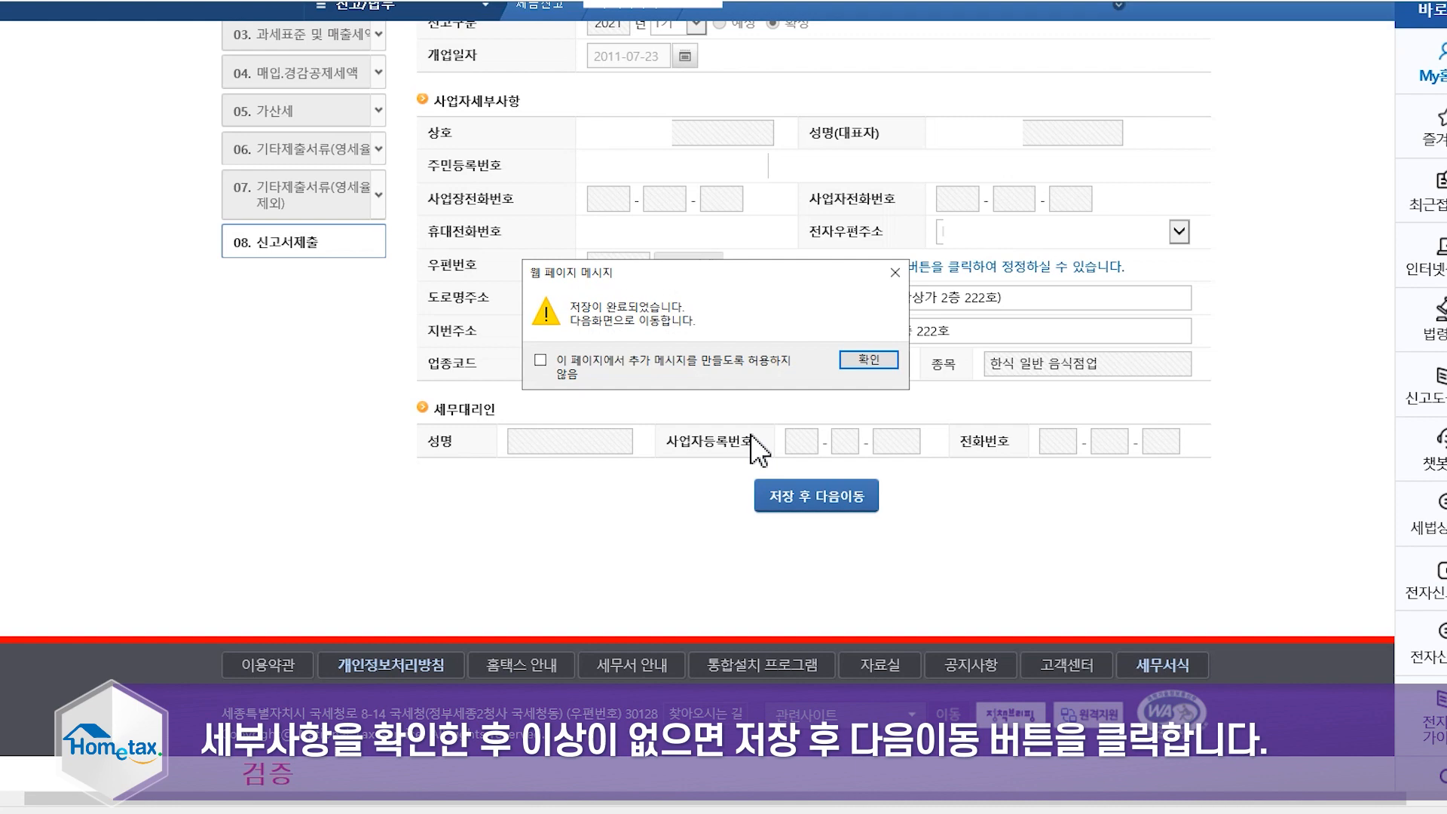
left_click(871, 360)
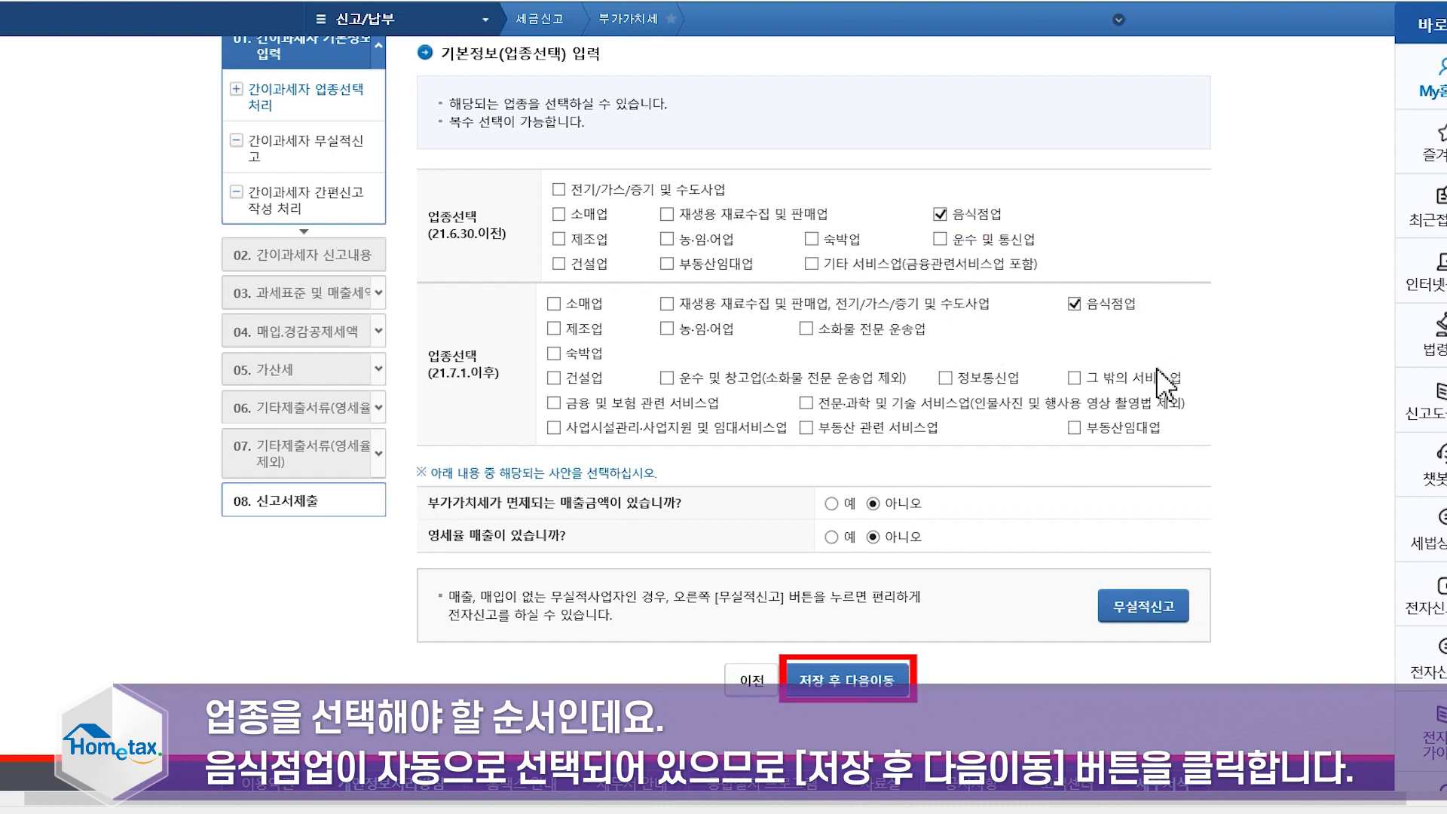
- Save the restaurant (음식점업) selection with simplified filing, and load the previous period's workplace status statement
left_click(864, 680)
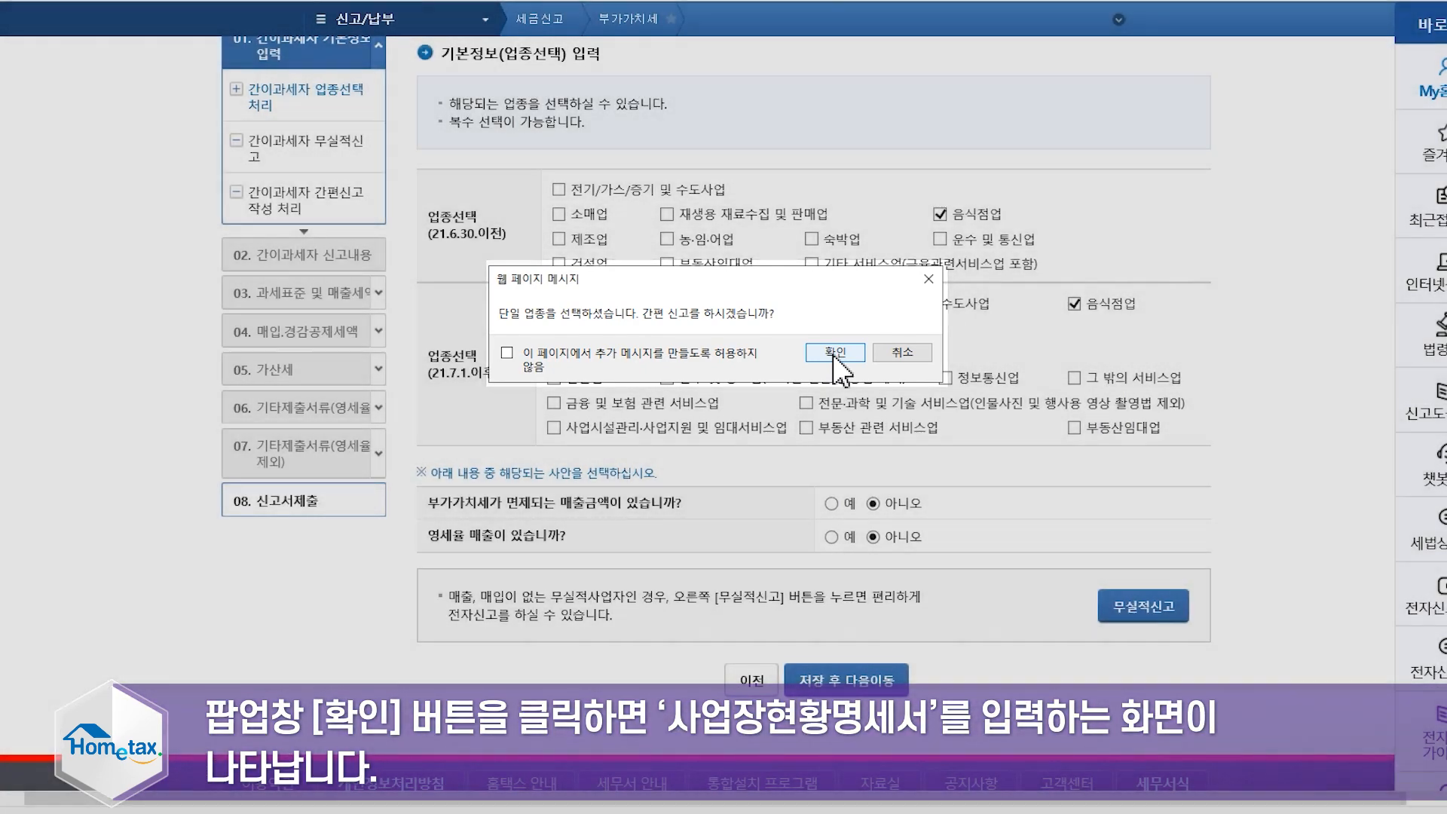
left_click(834, 354)
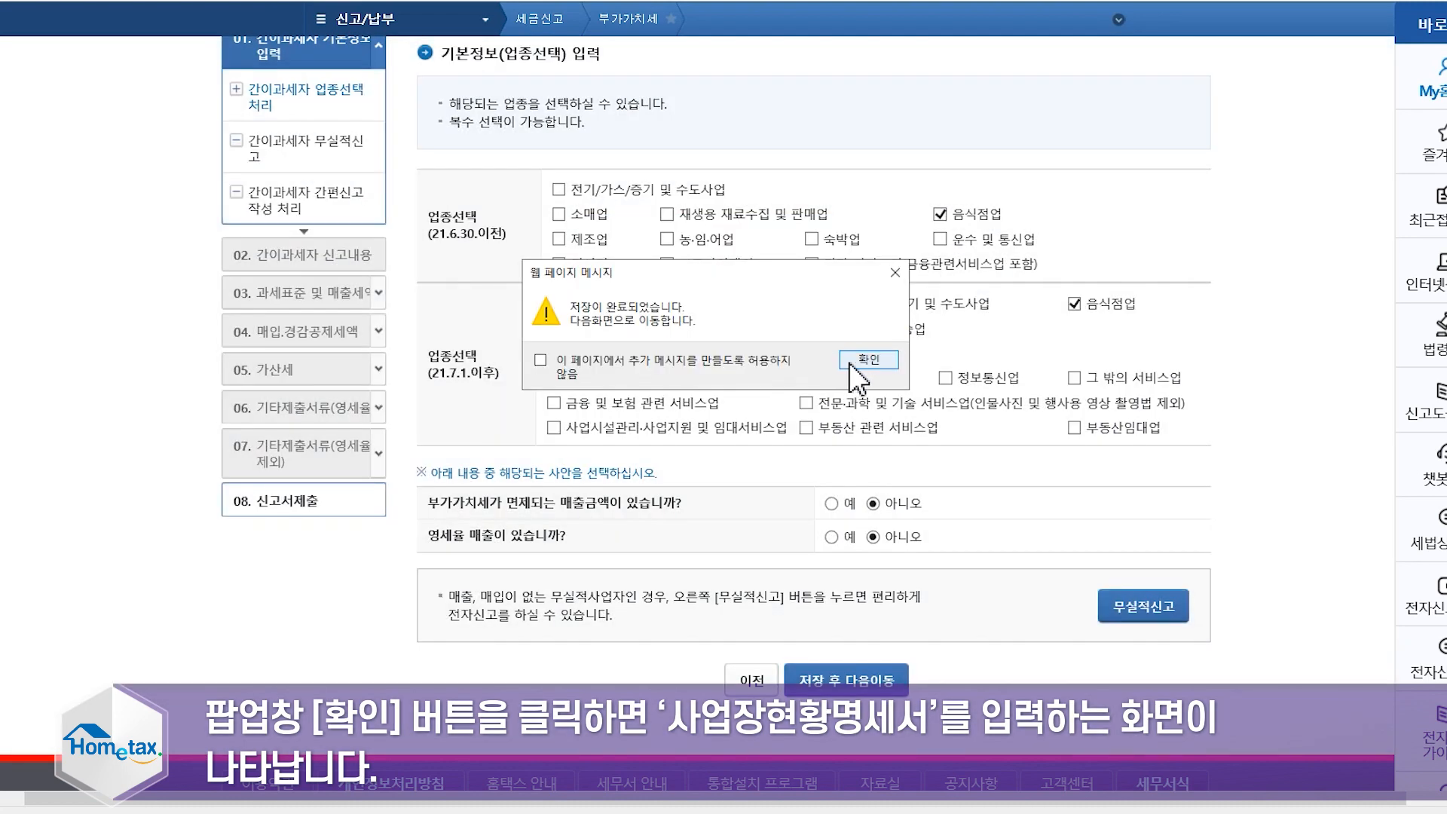
left_click(860, 363)
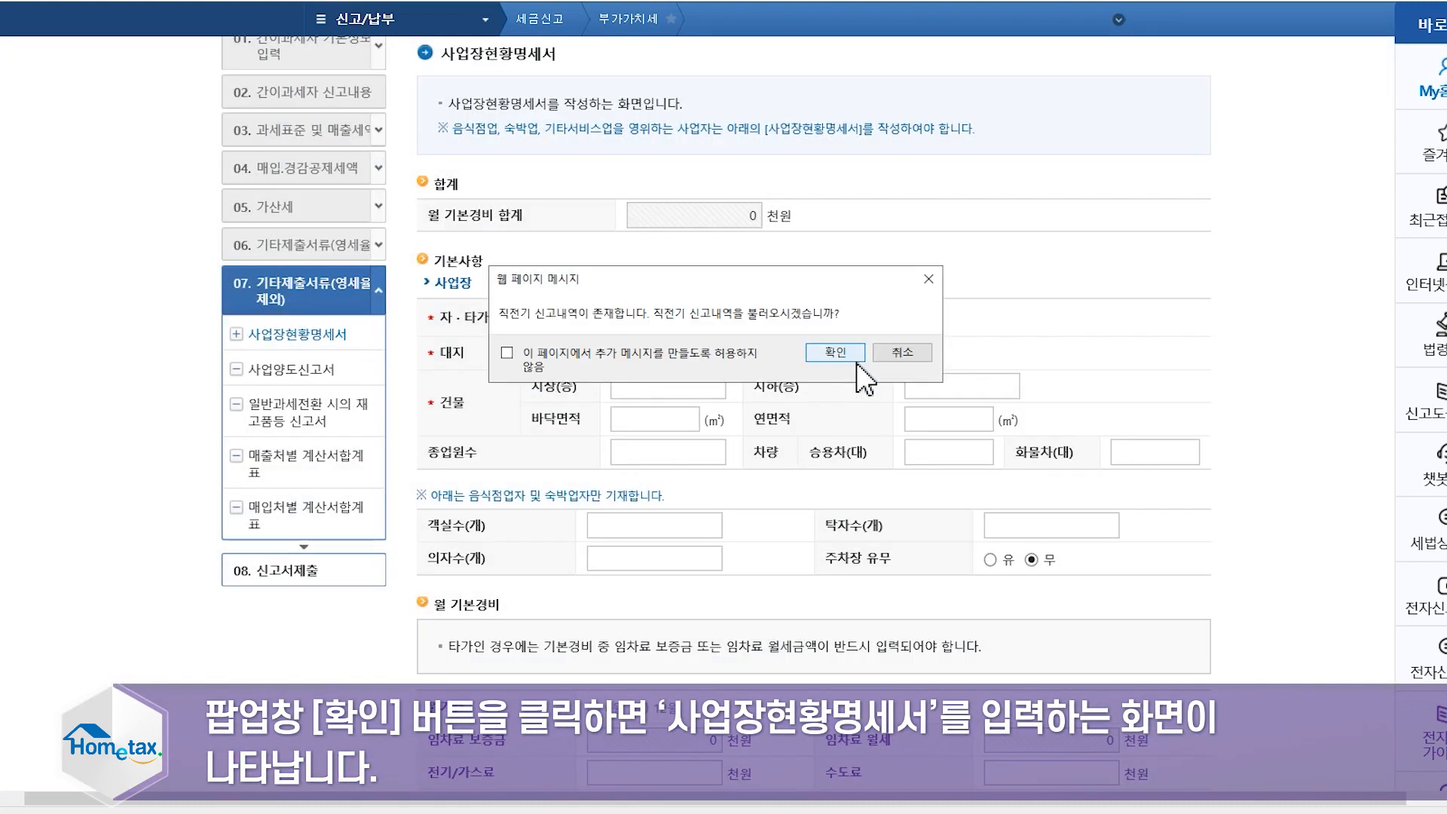
left_click(852, 359)
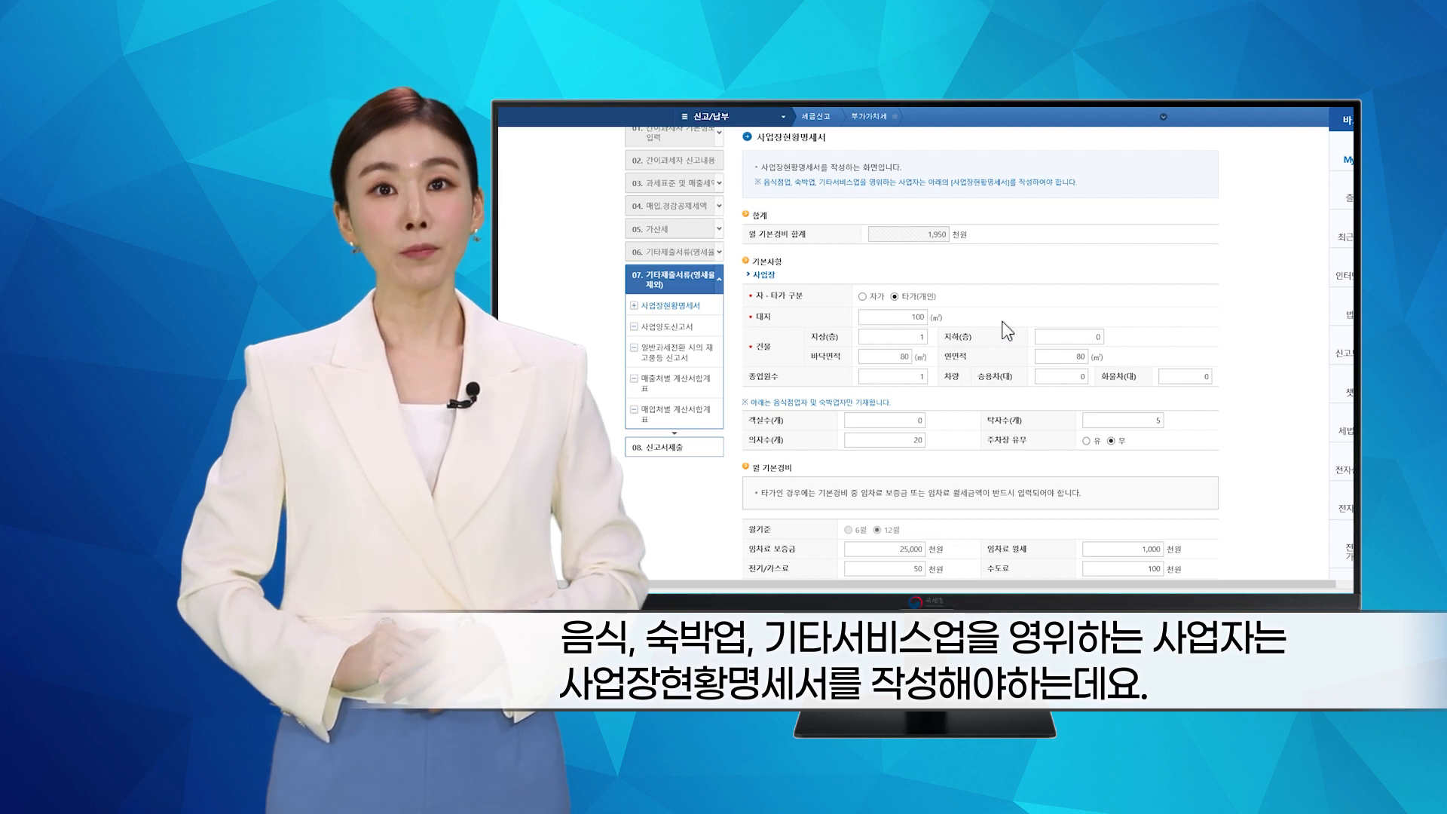
- In the building details, set the above-ground floors to 2 and the floor area (바닥면적) to 70 ㎡
left_click(905, 360)
left_click(919, 339)
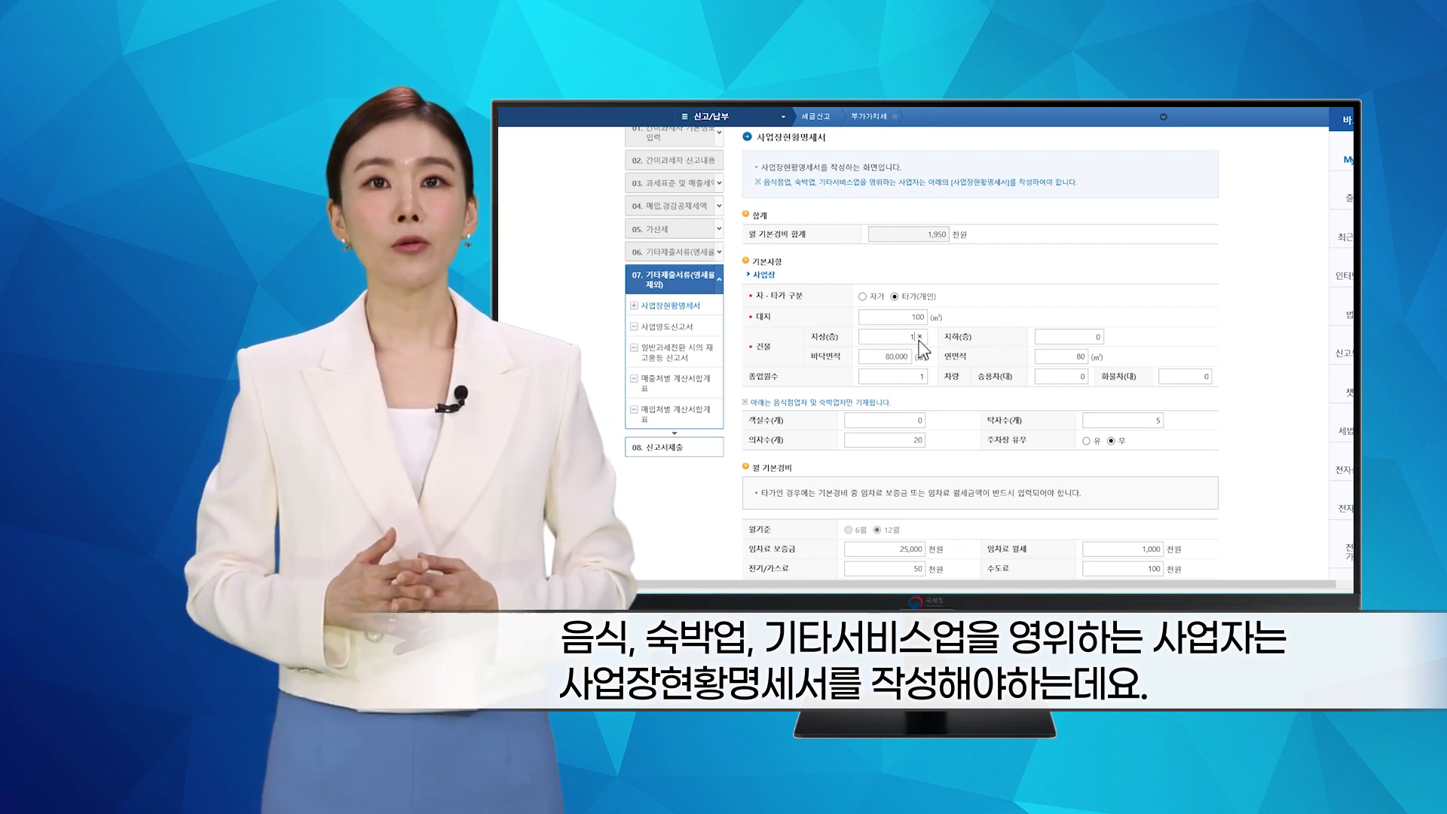
key("BackSpace")
type("2")
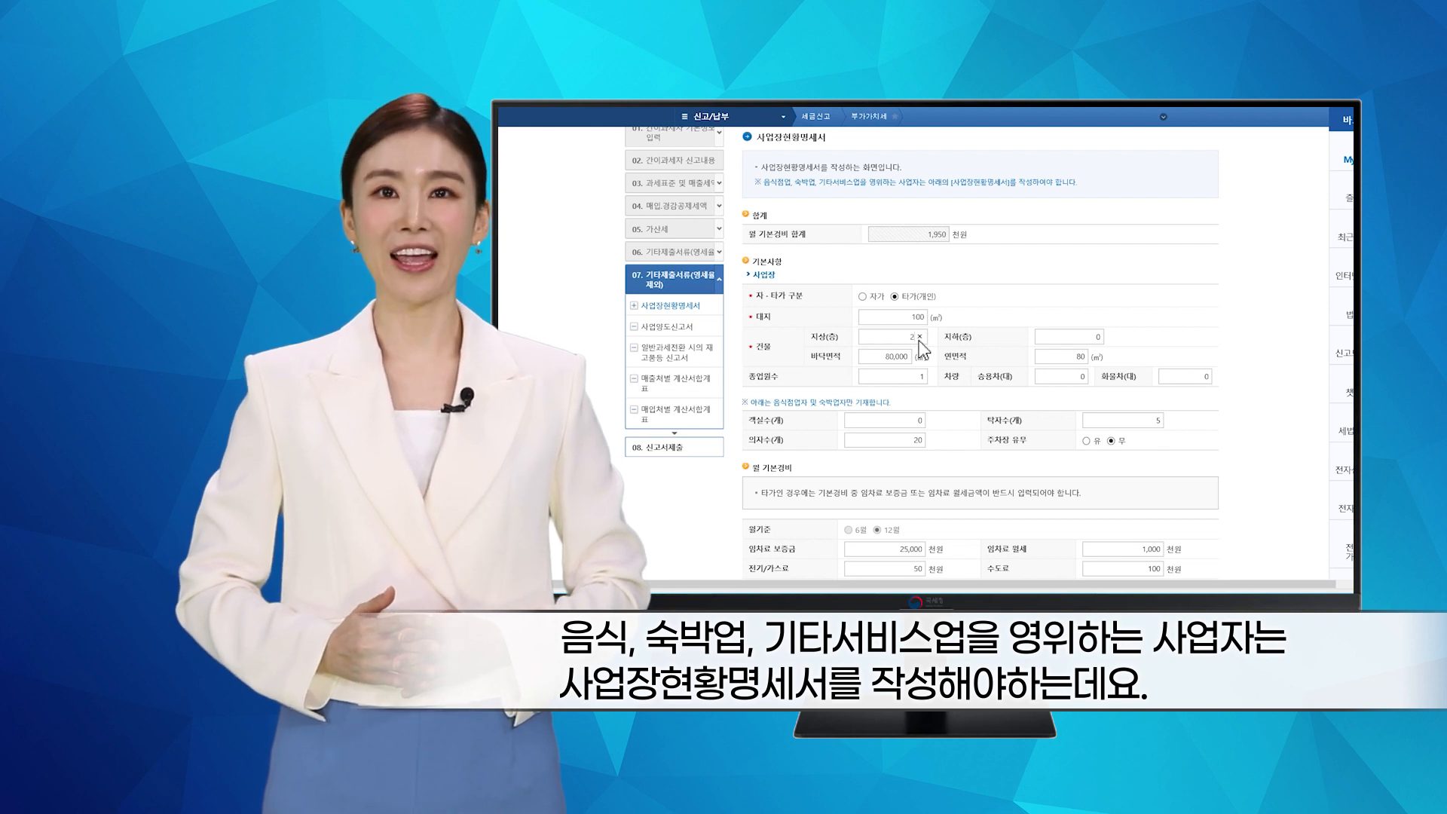
double_click(907, 359)
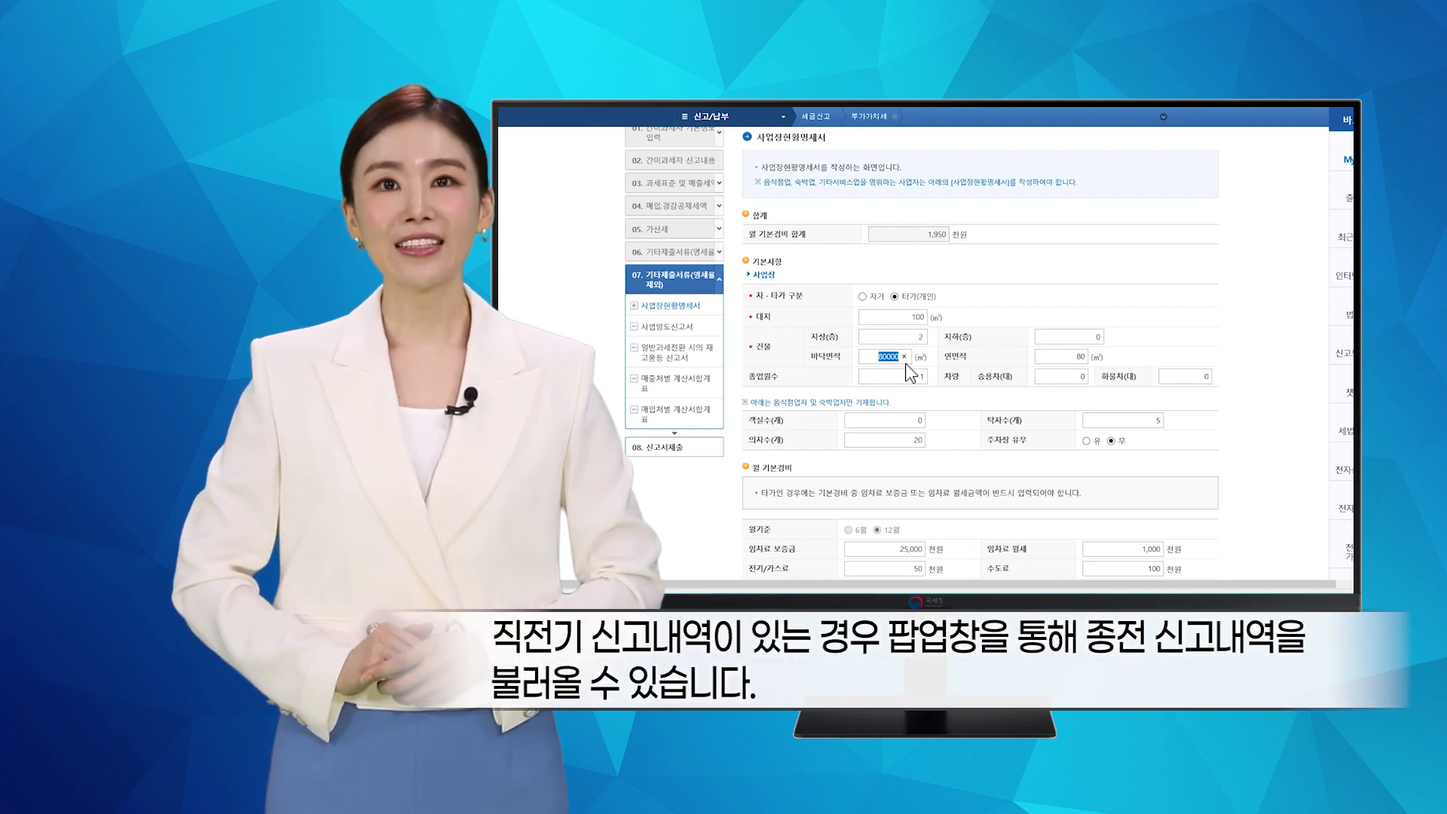
type("70")
- Set the building's total floor area (연면적) to 70 ㎡
left_click(1062, 355)
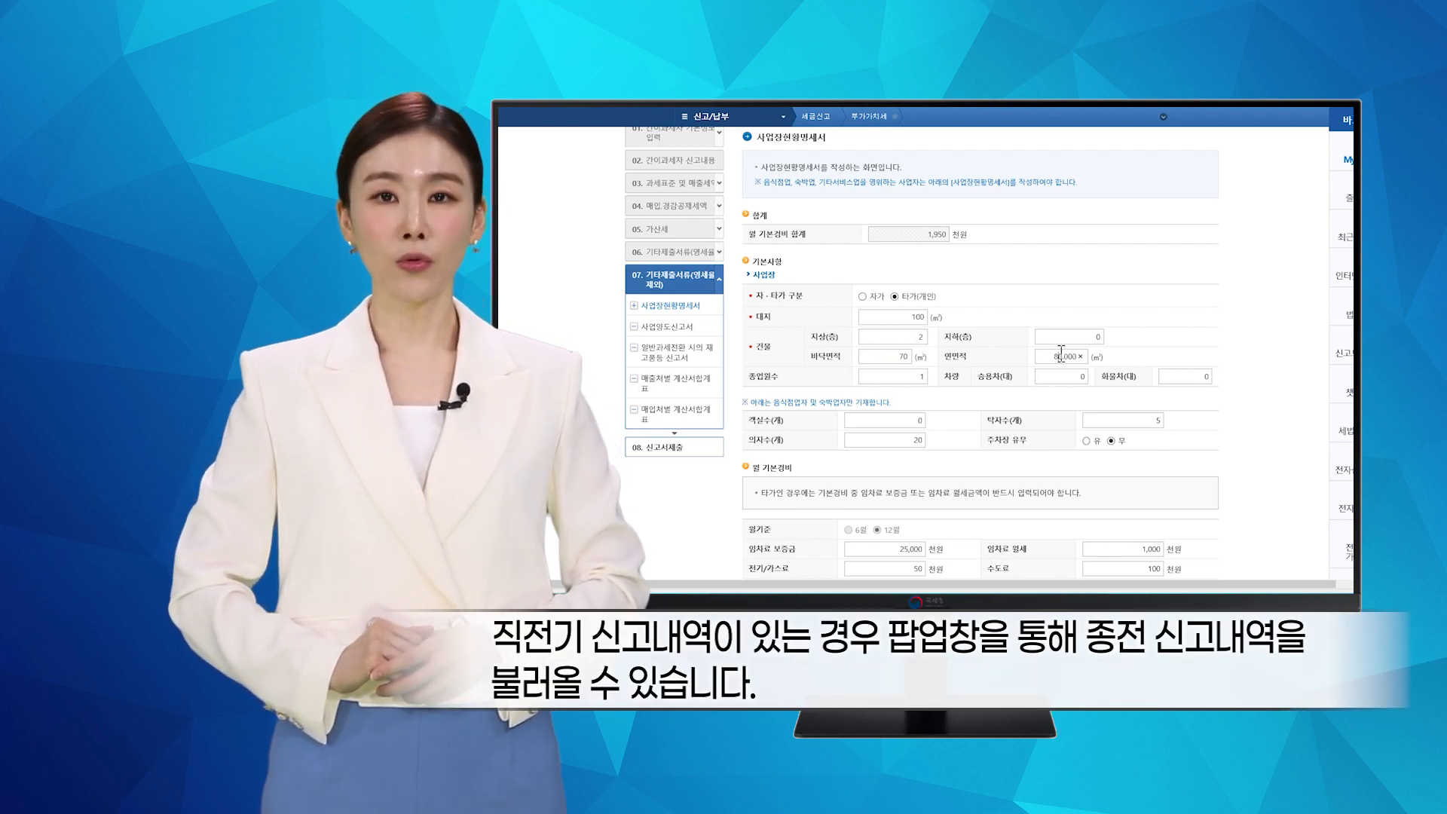
double_click(1062, 356)
left_click_drag(1058, 359, 1086, 356)
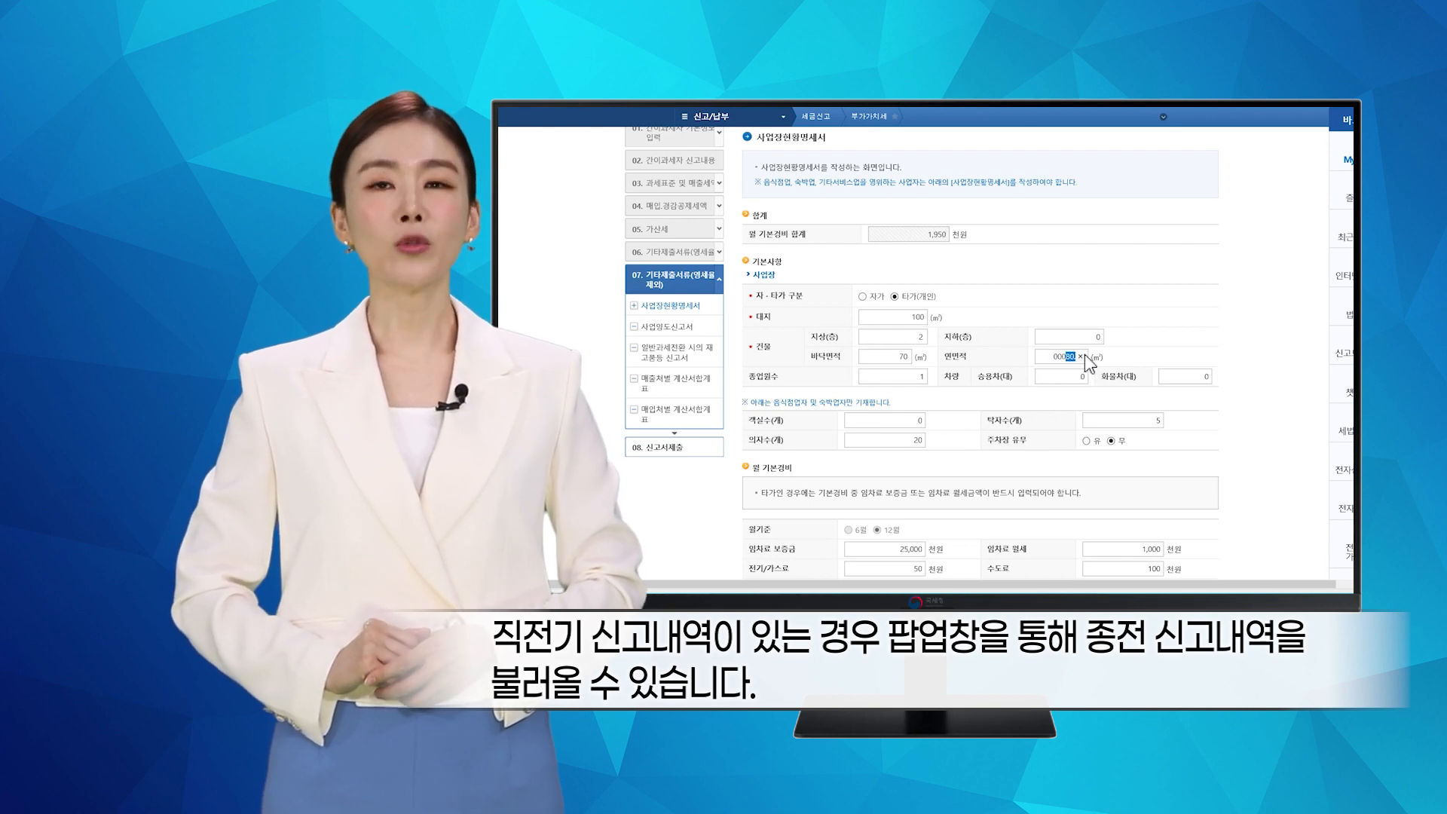
left_click(1081, 356)
type("70")
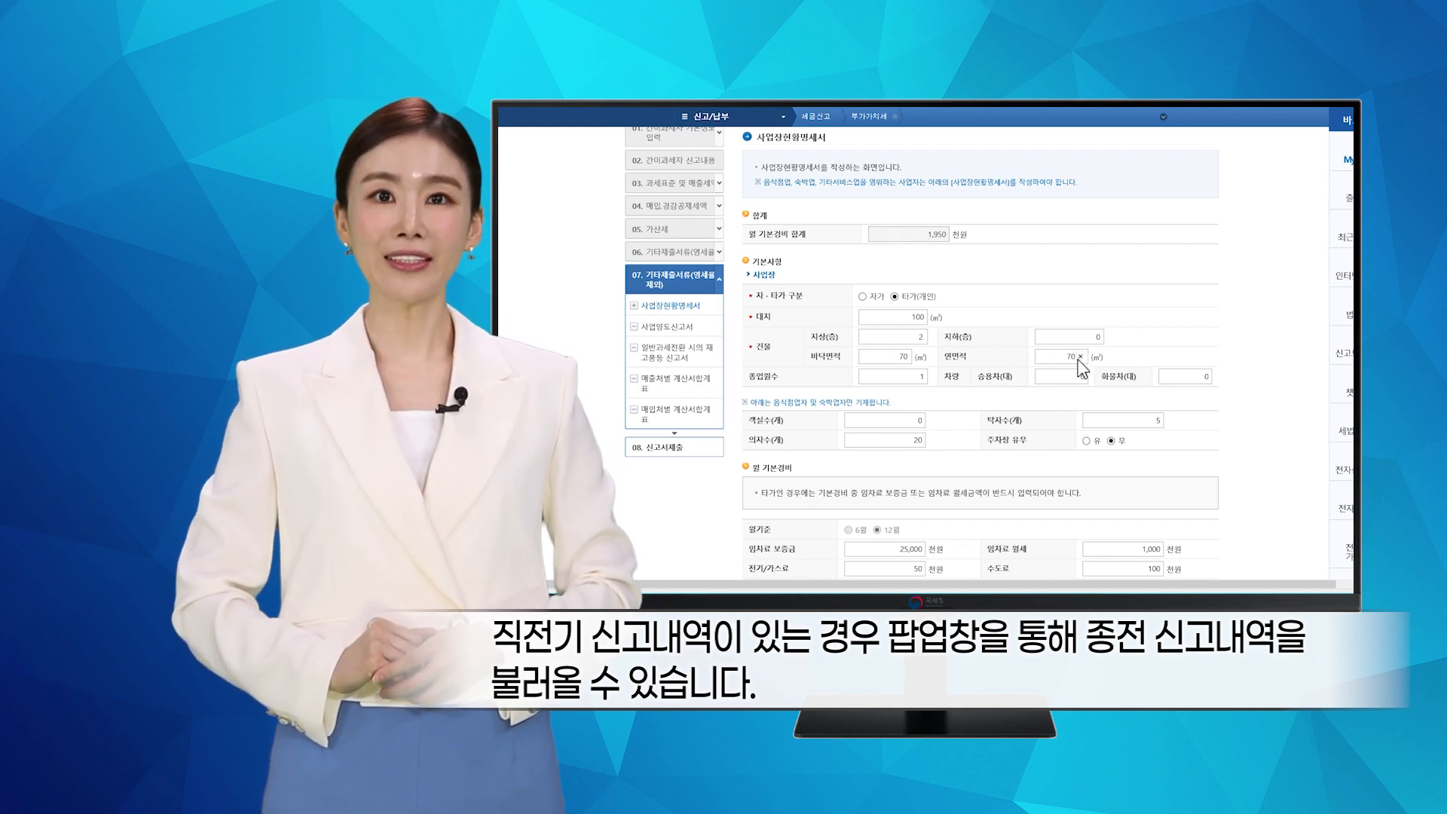
- Set the lease deposit to 20,000 and the monthly rent to 1,200 thousand won, then submit the workplace status statement
scroll(1083, 366, "down", 3)
double_click(906, 374)
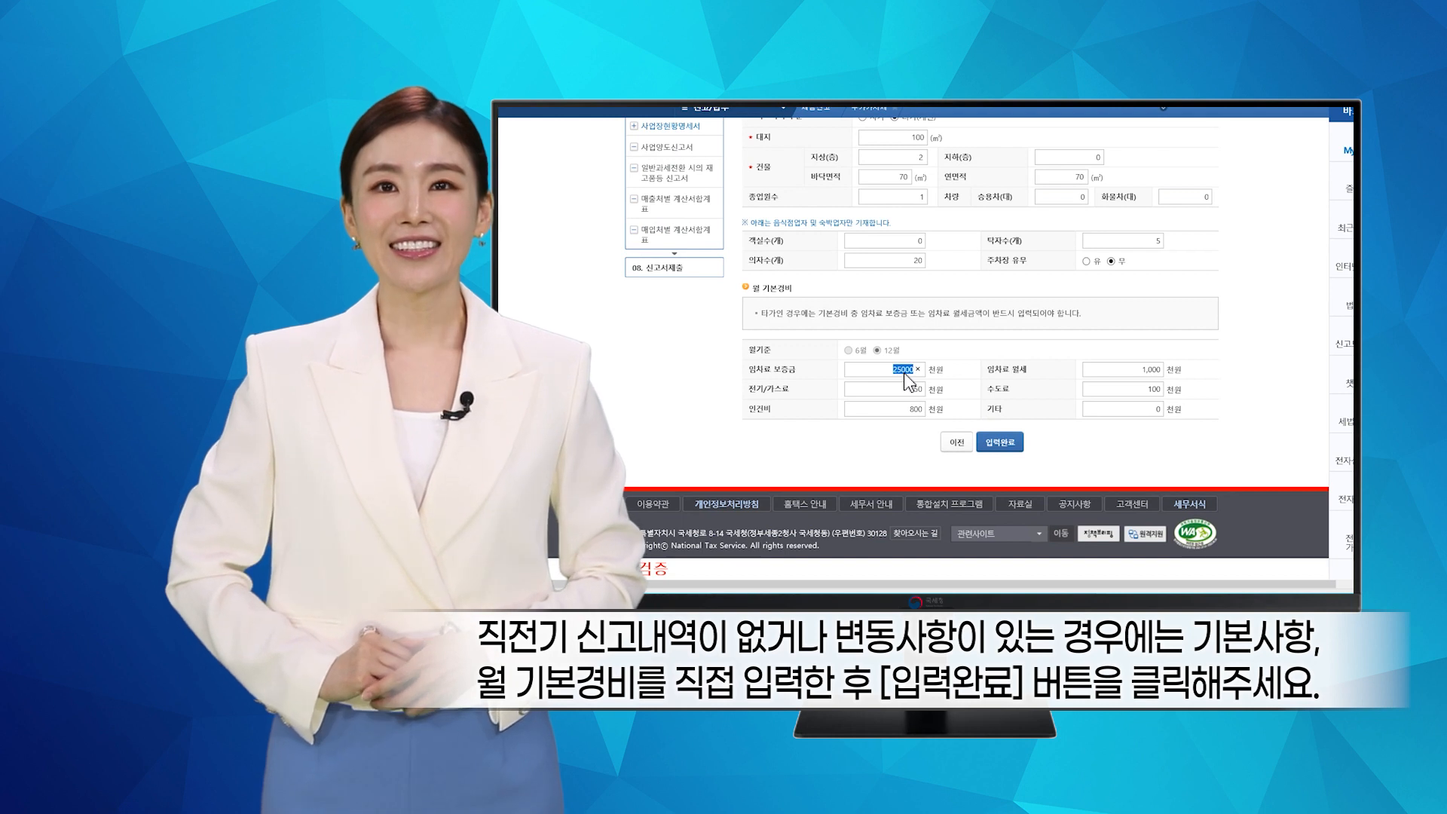
type("200")
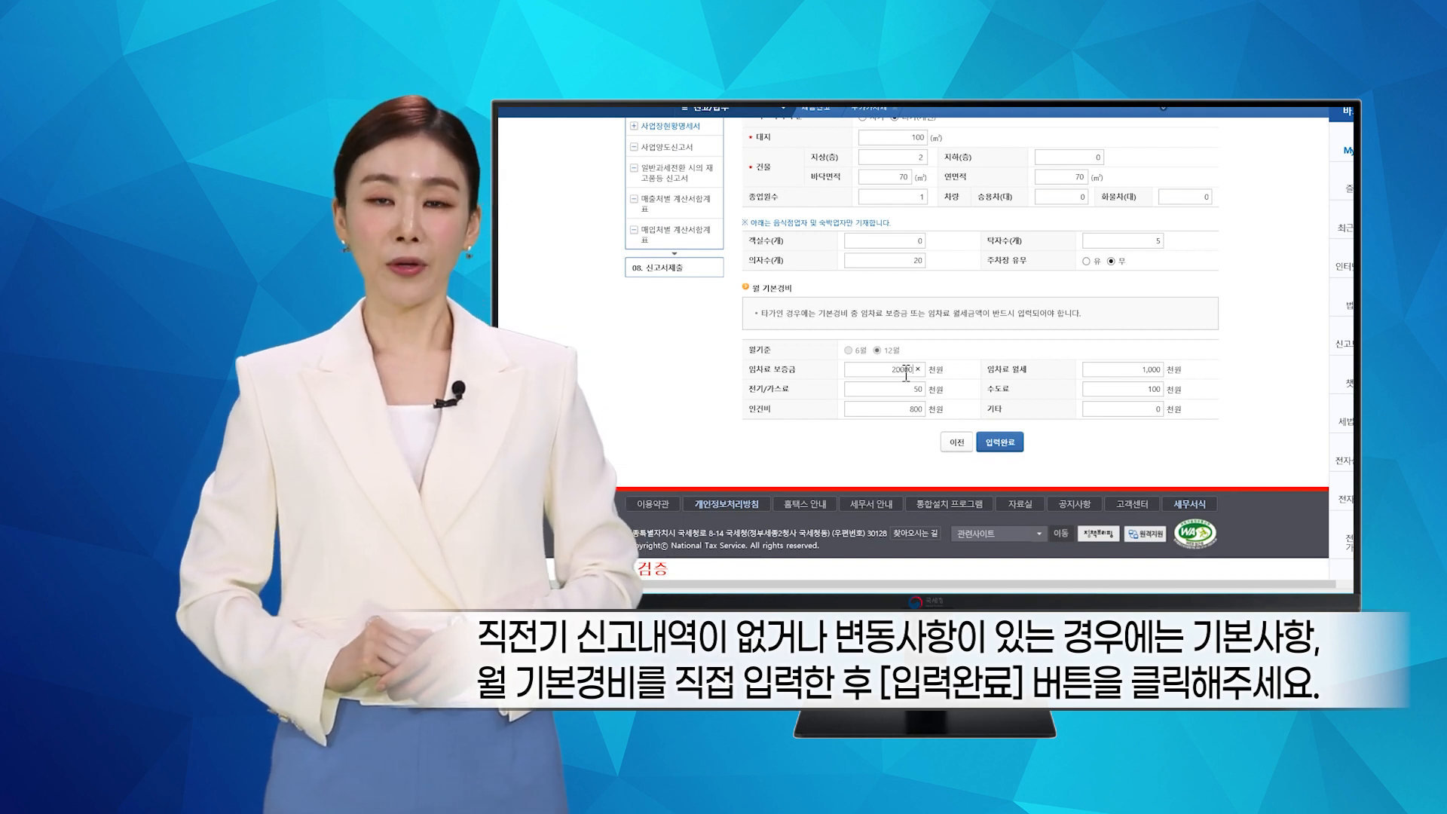
left_click(1114, 369)
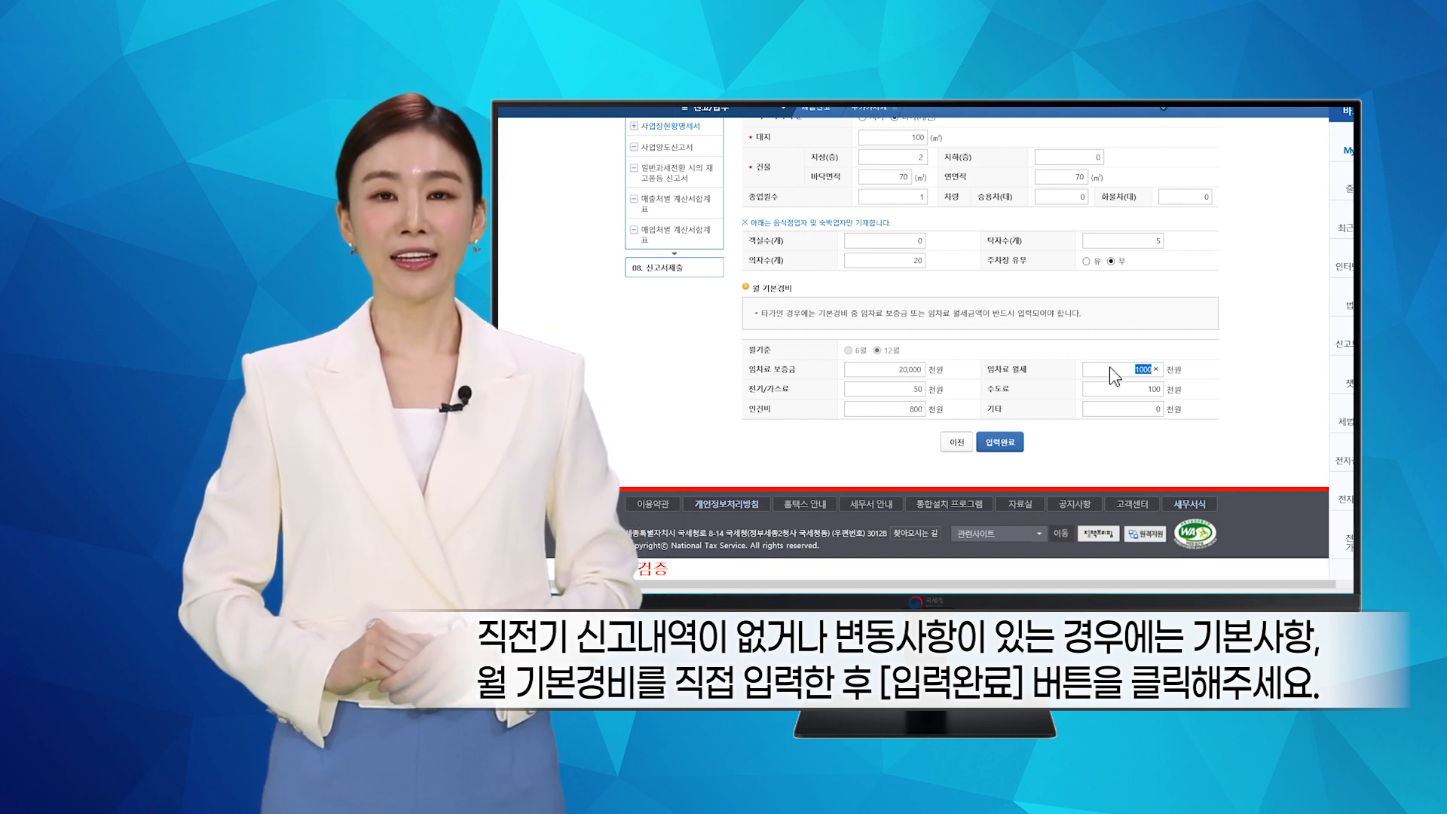
type("1200")
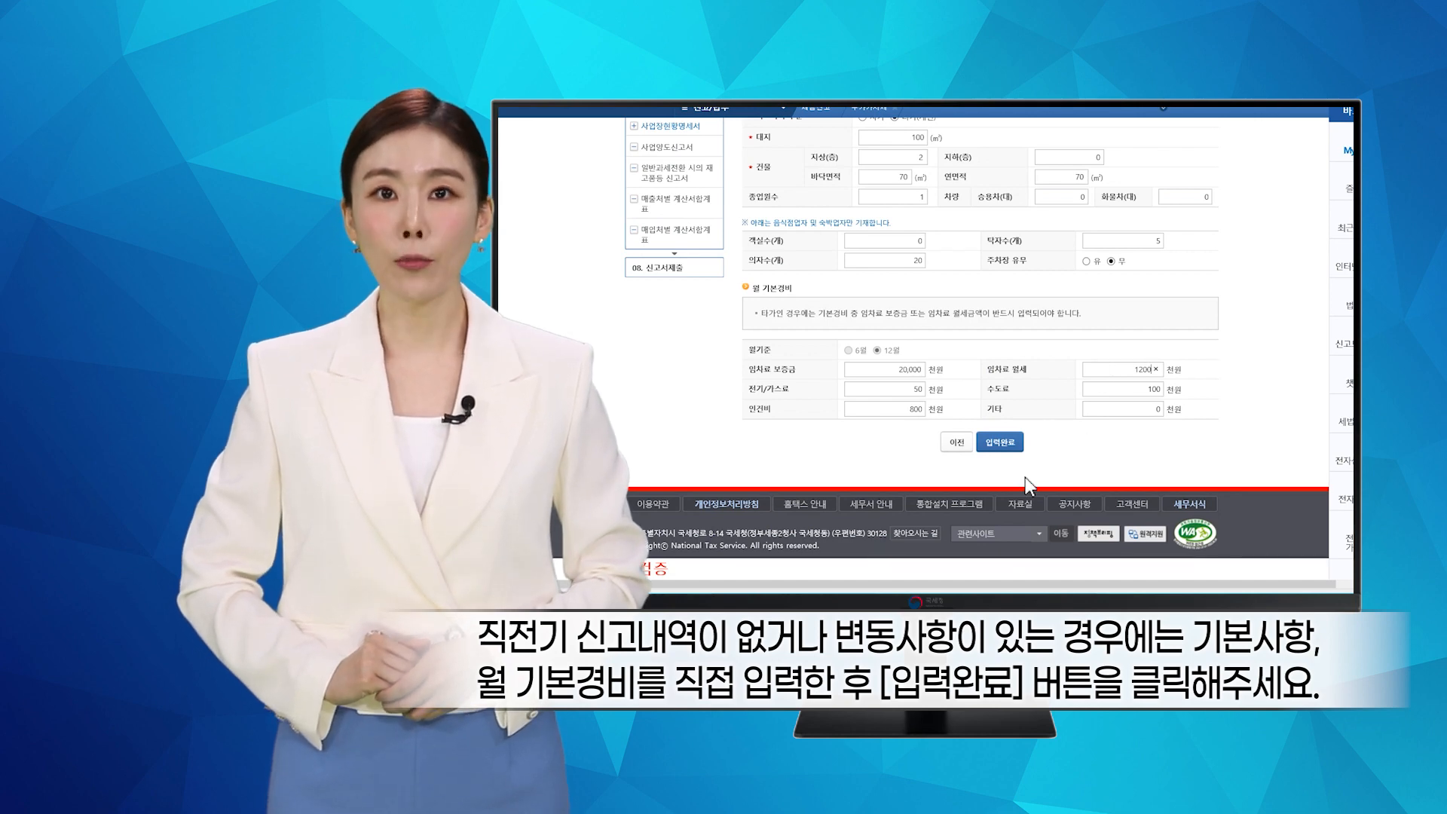
left_click(1008, 442)
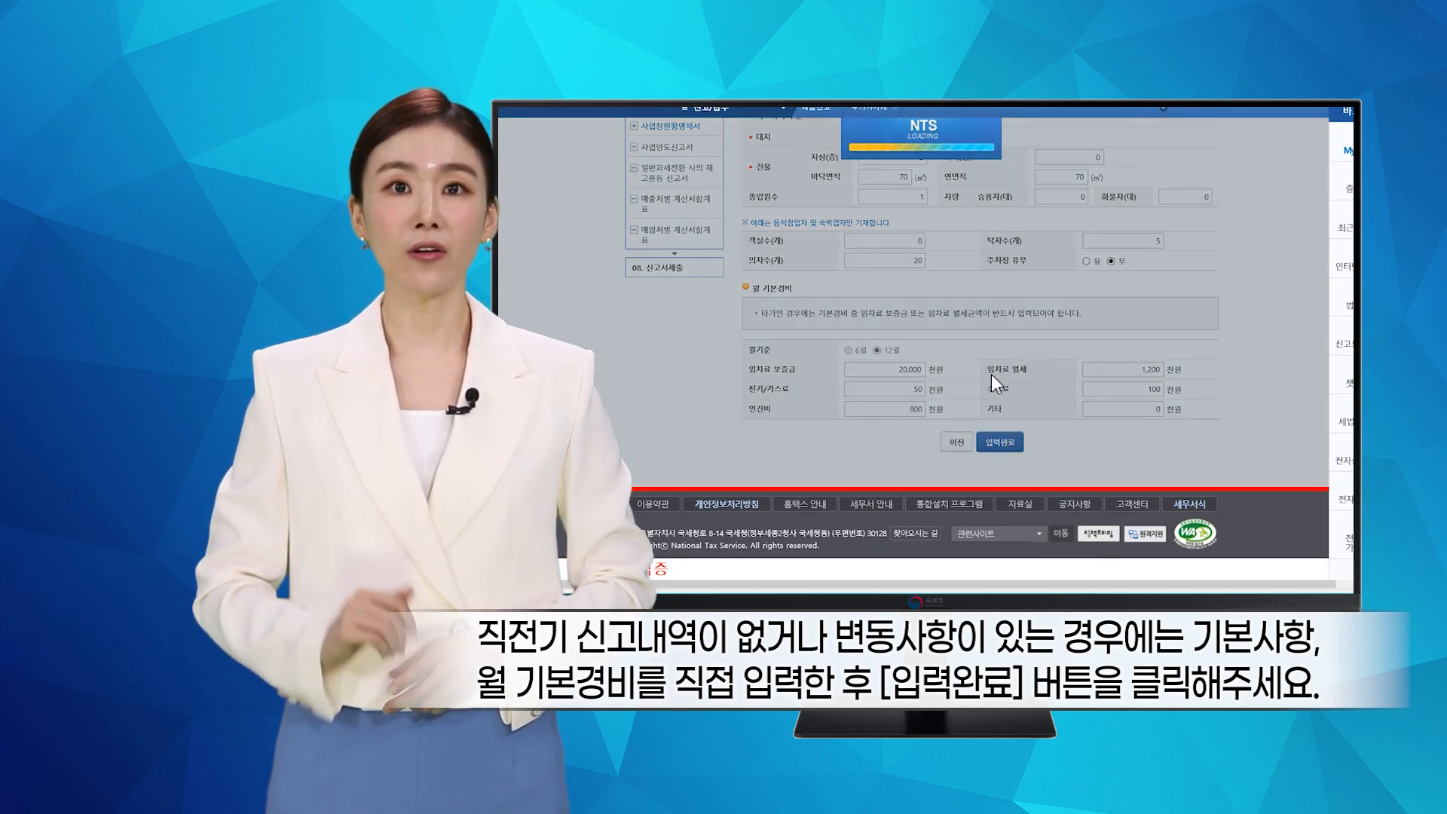
left_click(975, 363)
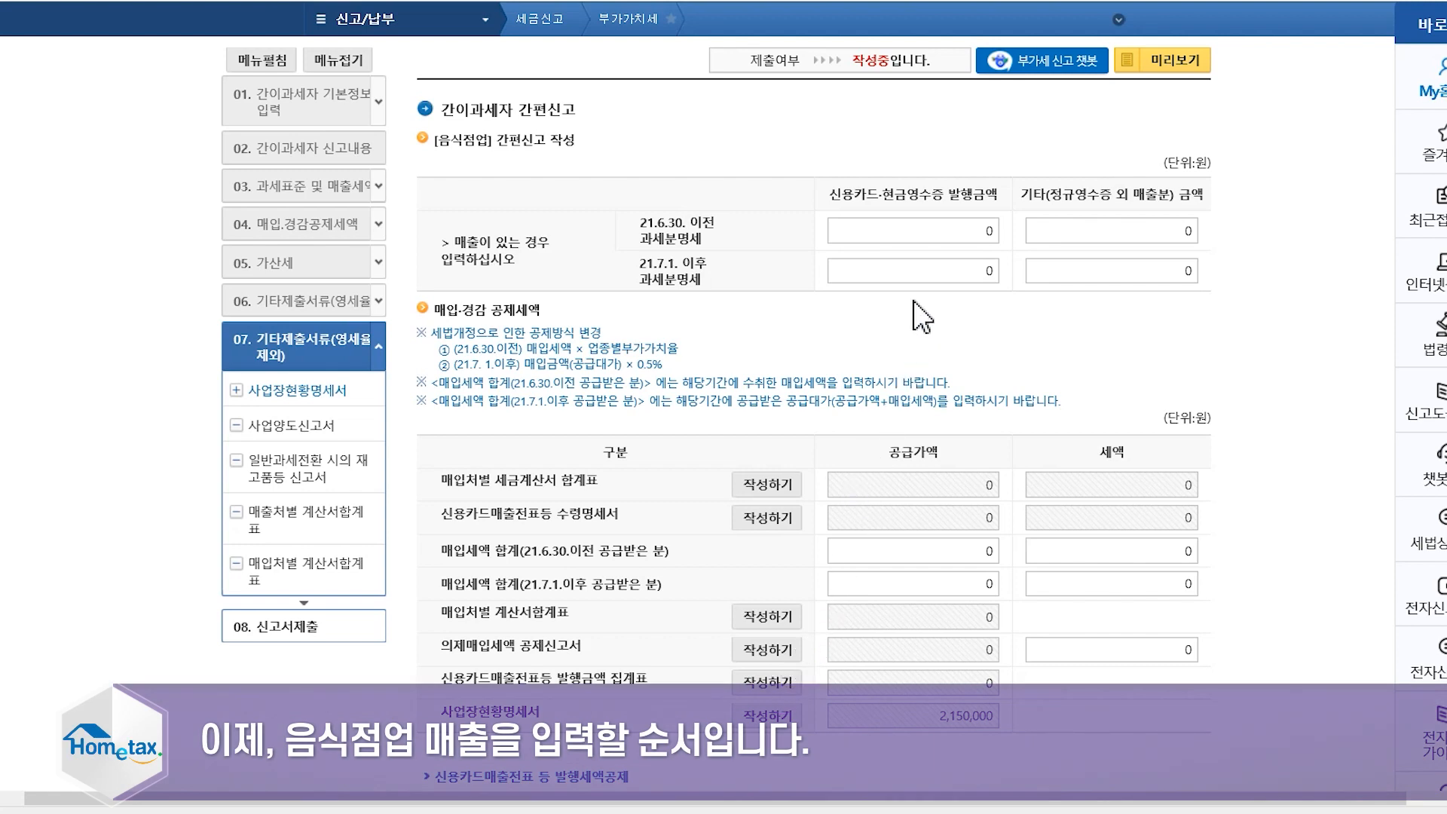
- Enter card and cash-receipt sales of 17,000,000 won up to 21.6.30 and 29,000,000 won from 21.7.1
left_click(972, 232)
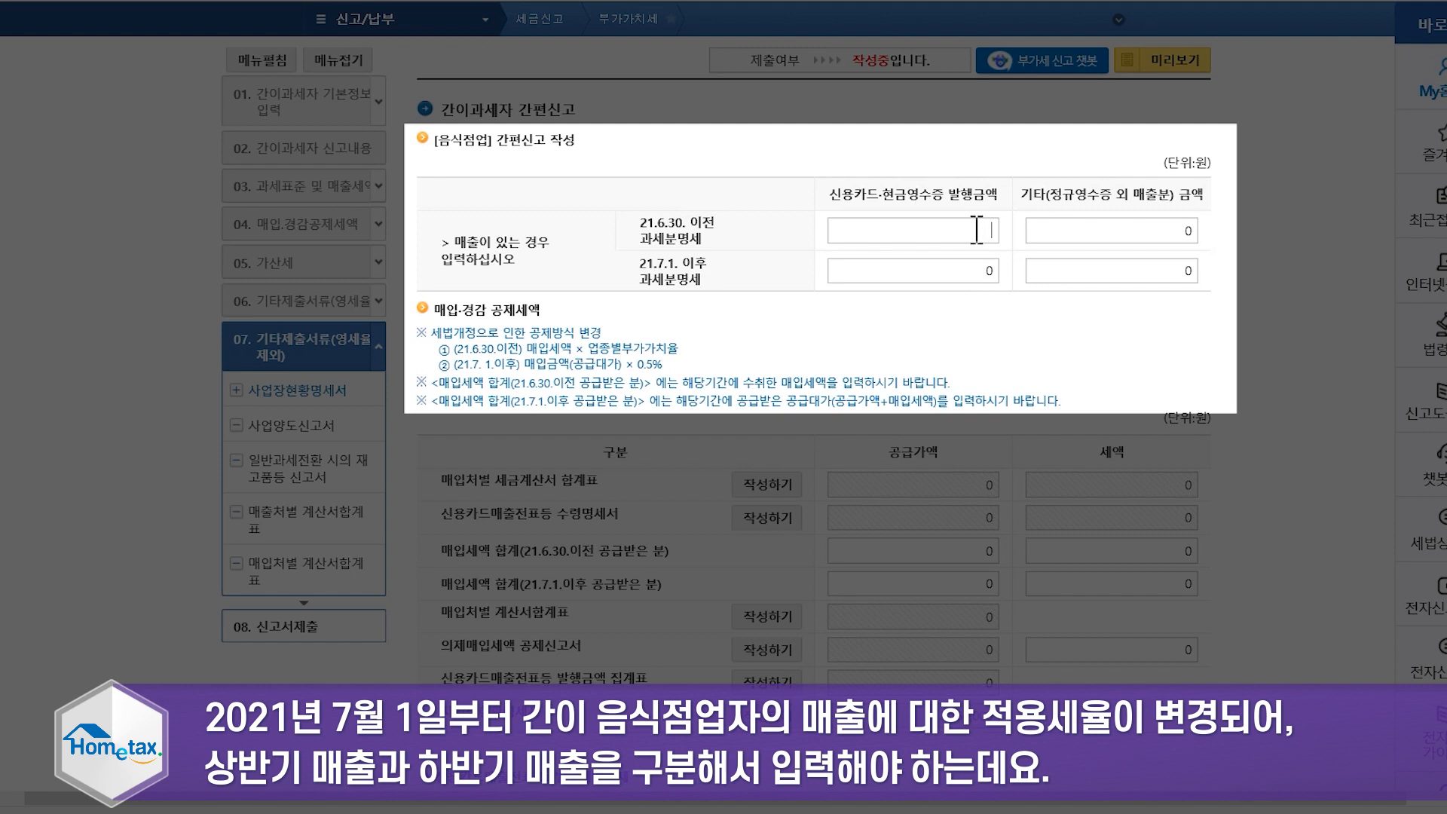
type("17000000")
left_click(957, 269)
key("Delete")
type("2900000")
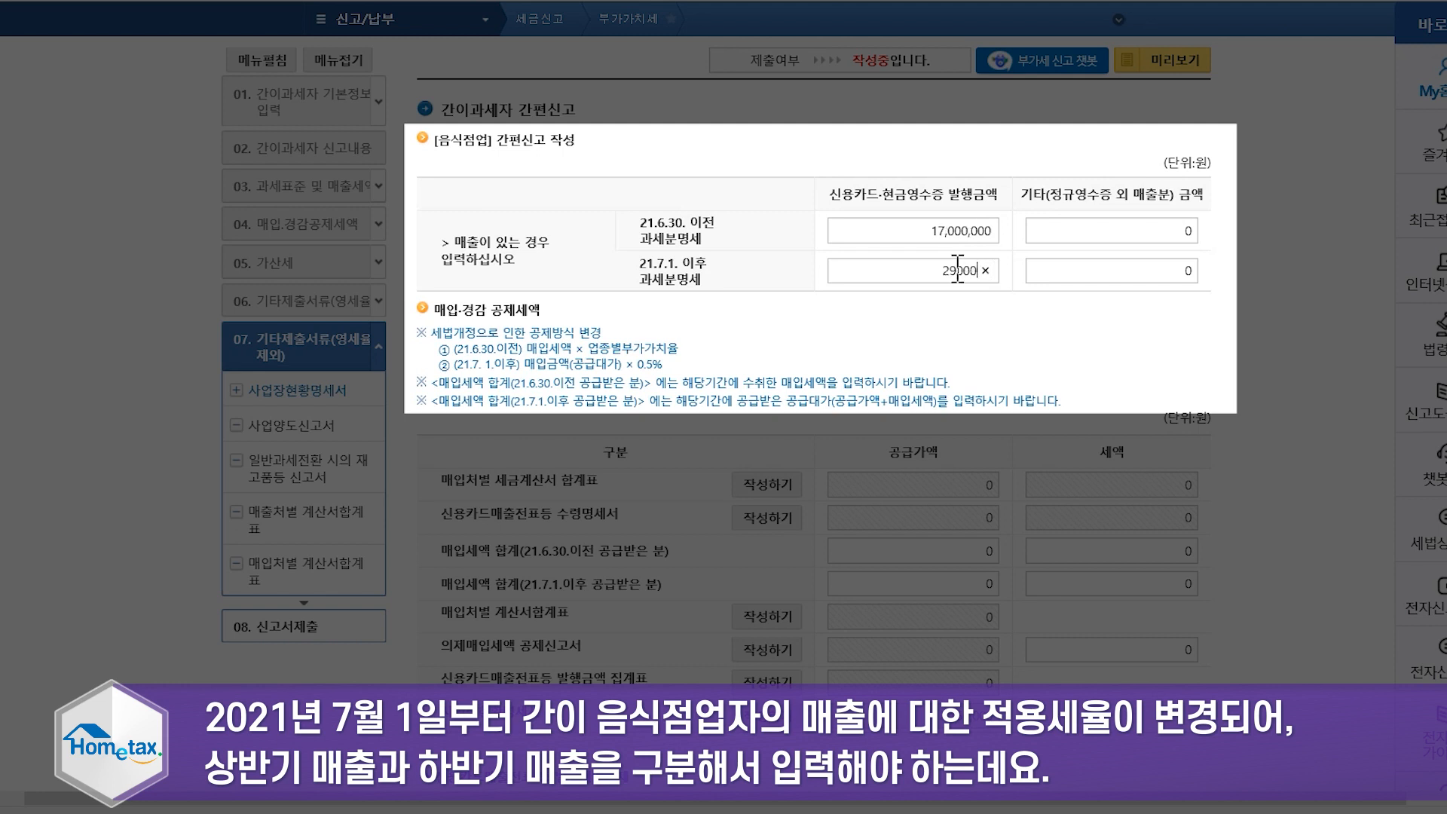
type("0")
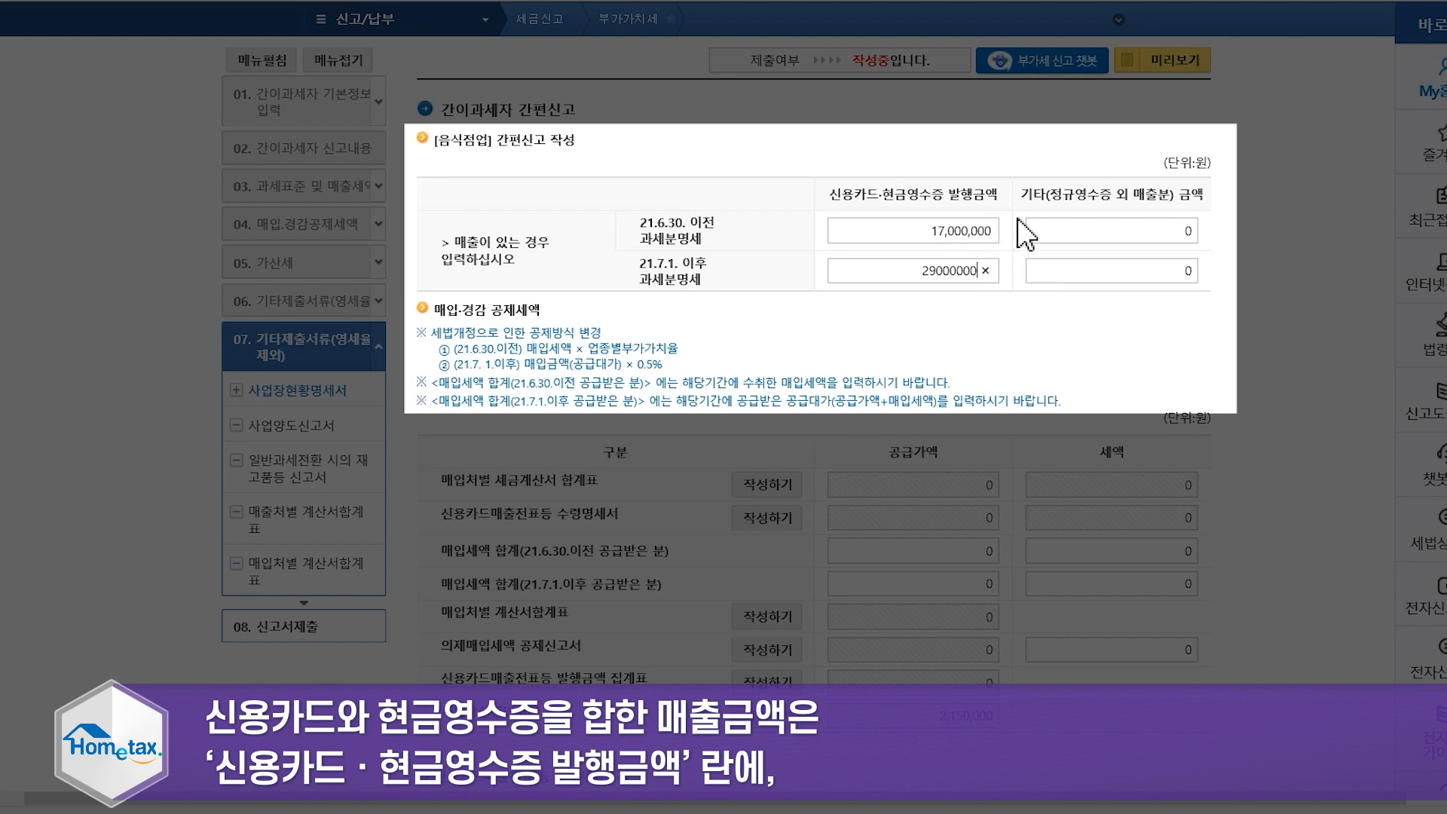
- Enter other sales without regular receipts of 6,000,000 won up to 21.6.30 and 12,000,000 won from 21.7.1
left_click(1166, 230)
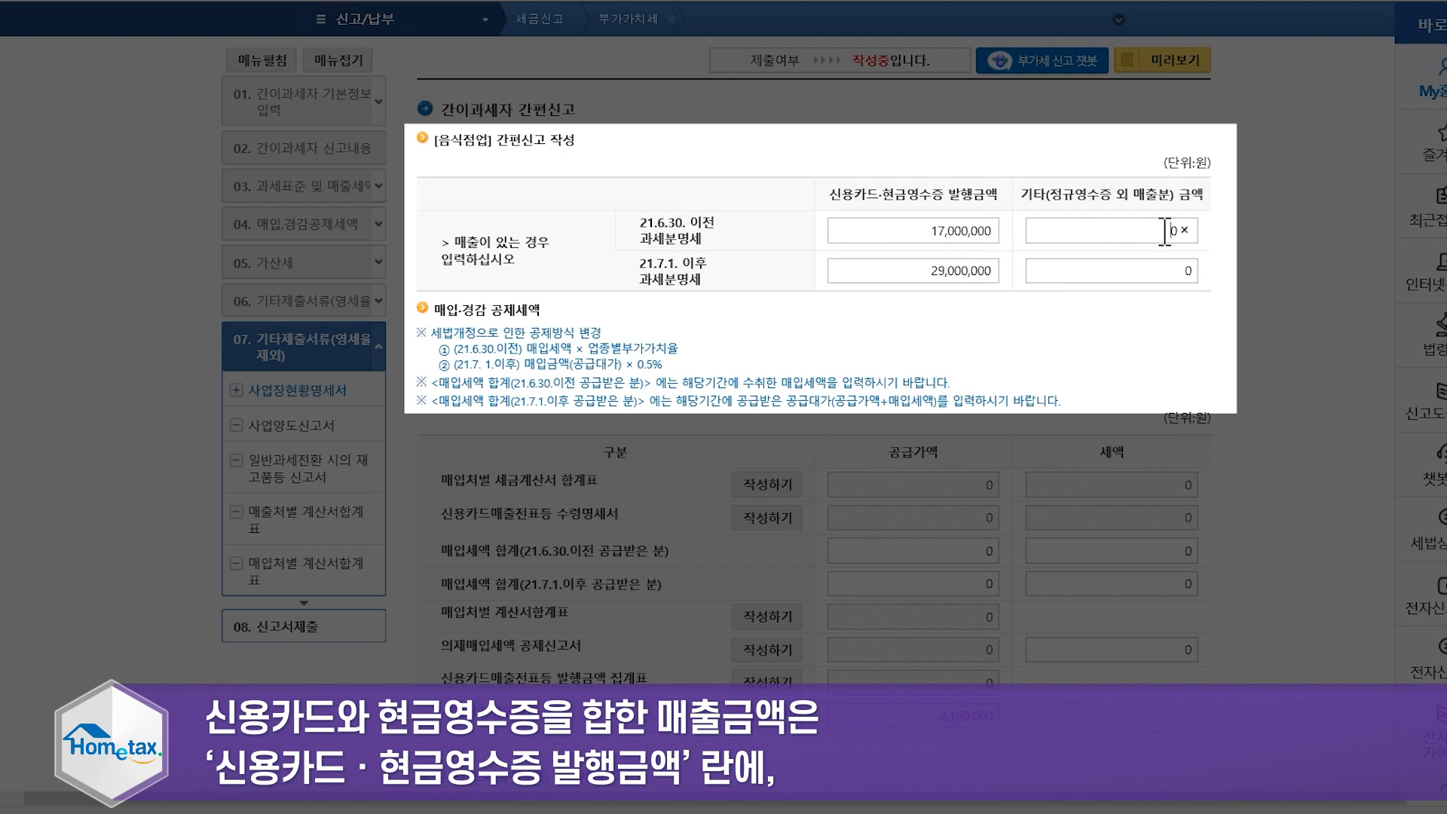
type("6000000")
left_click(1179, 276)
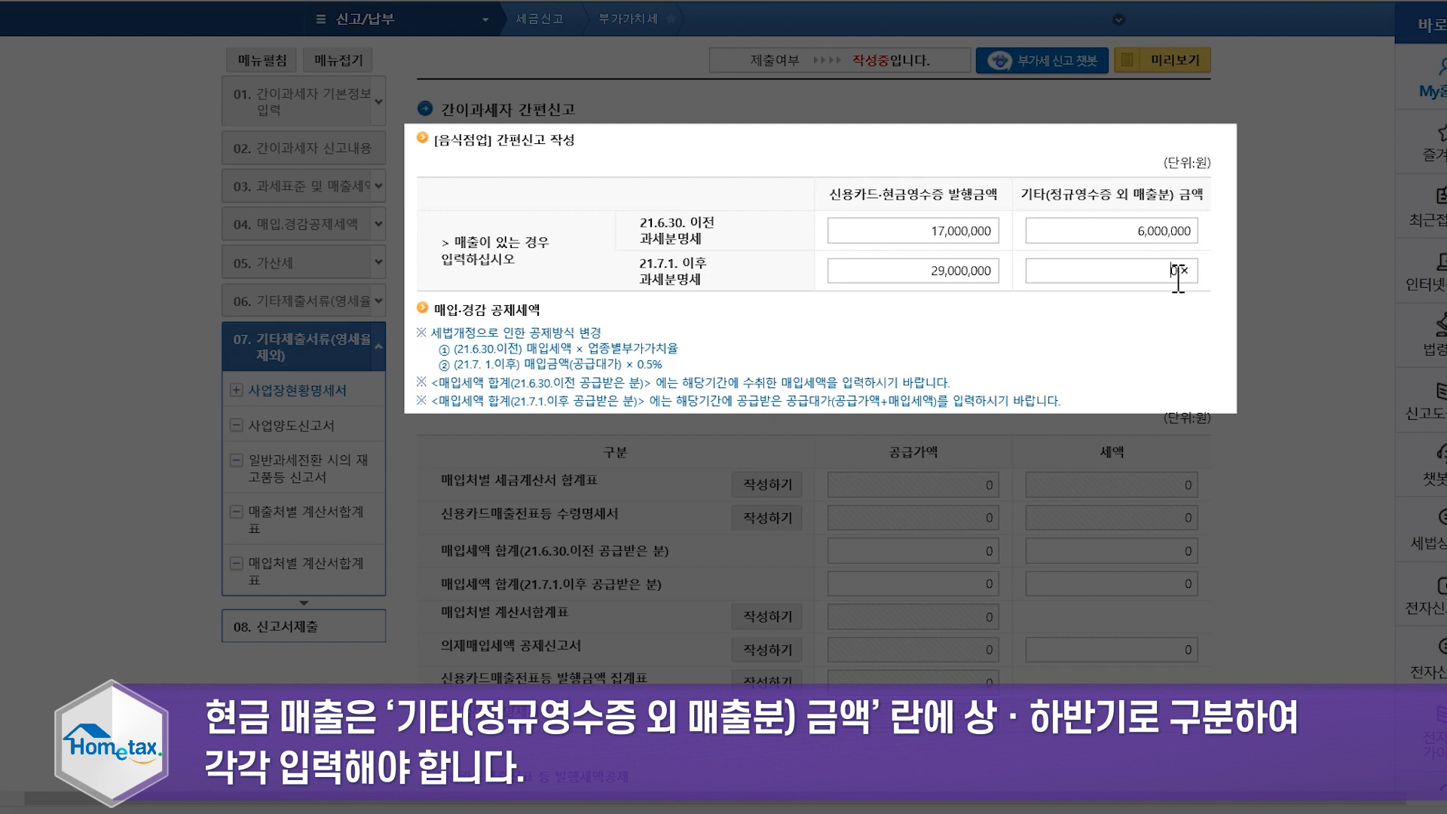
type("12000000")
left_click(1157, 353)
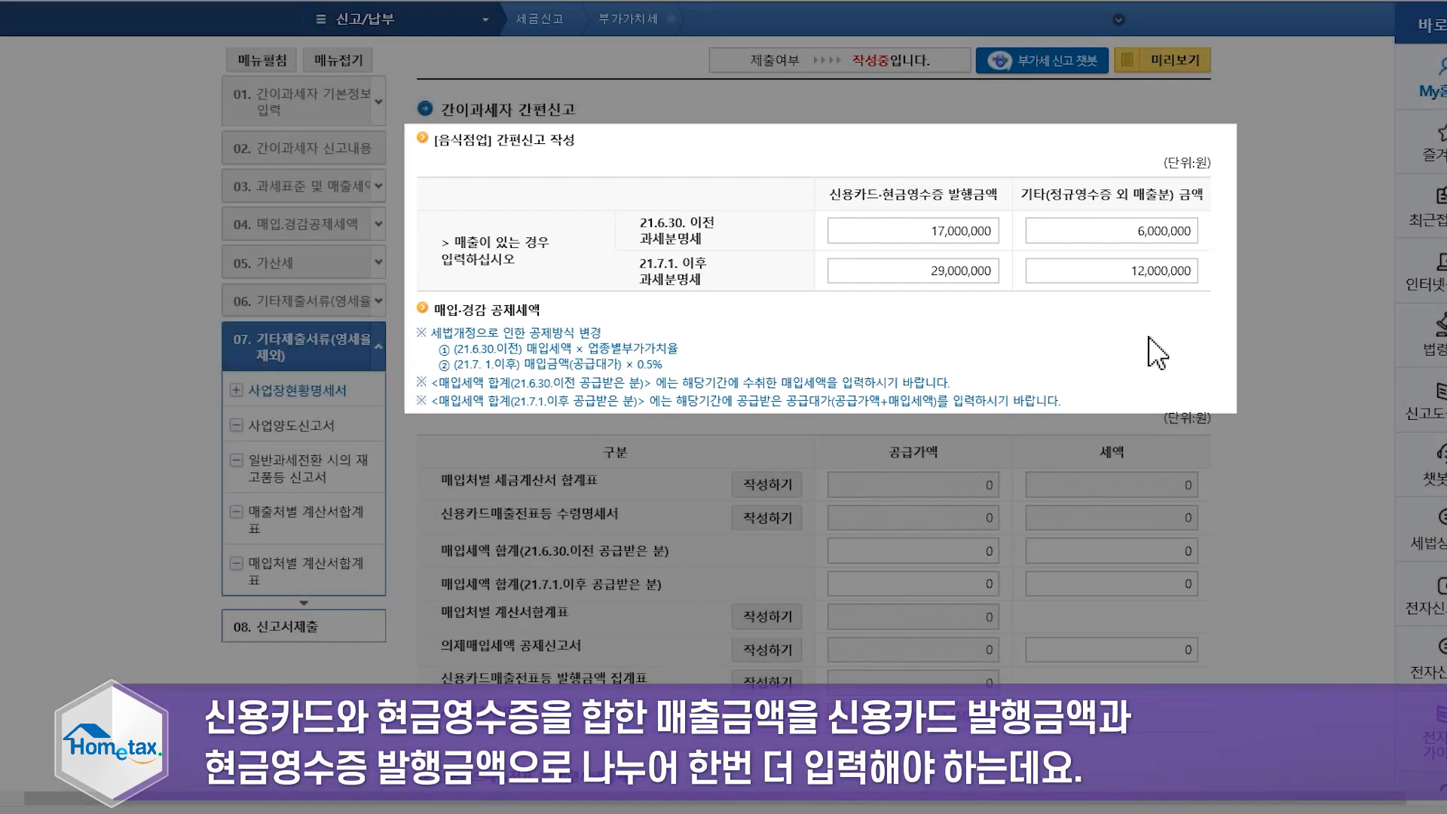
- Save the simplified return and open the card sales slip issuance summary (신용카드매출전표등 발행금액 집계표) for completion
scroll(1158, 353, "down", 1)
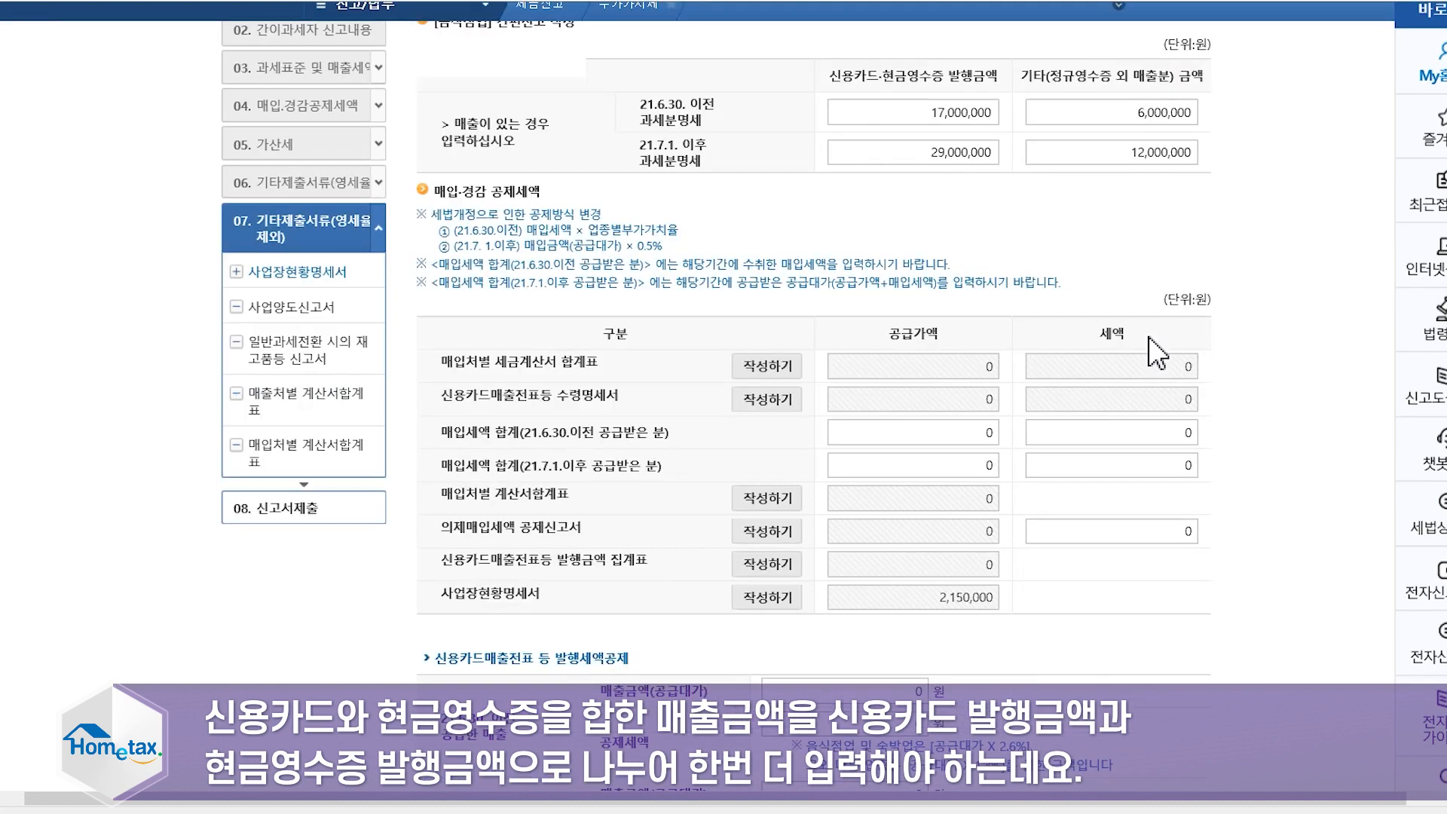
scroll(1154, 343, "down", 2)
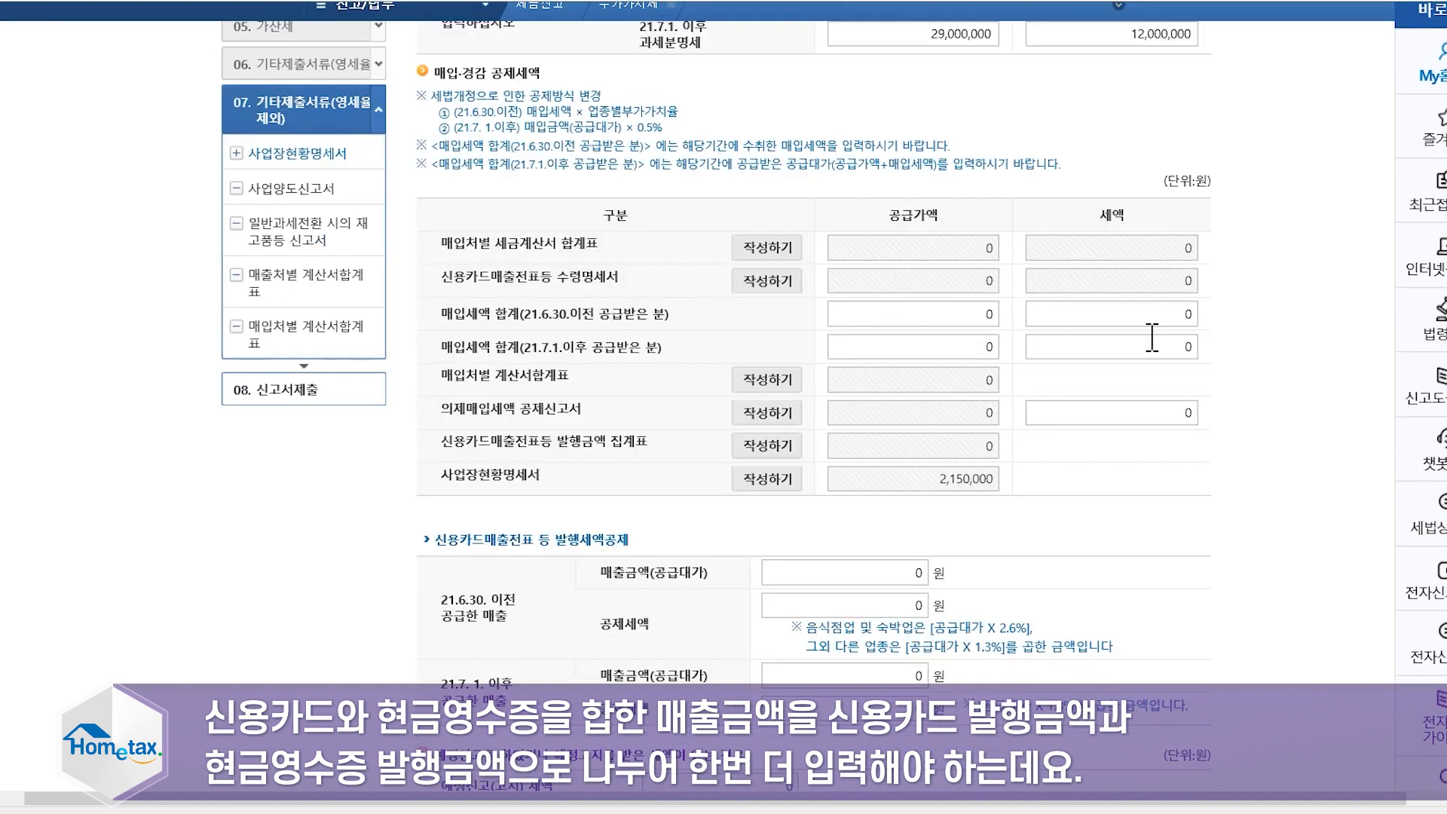
left_click(769, 445)
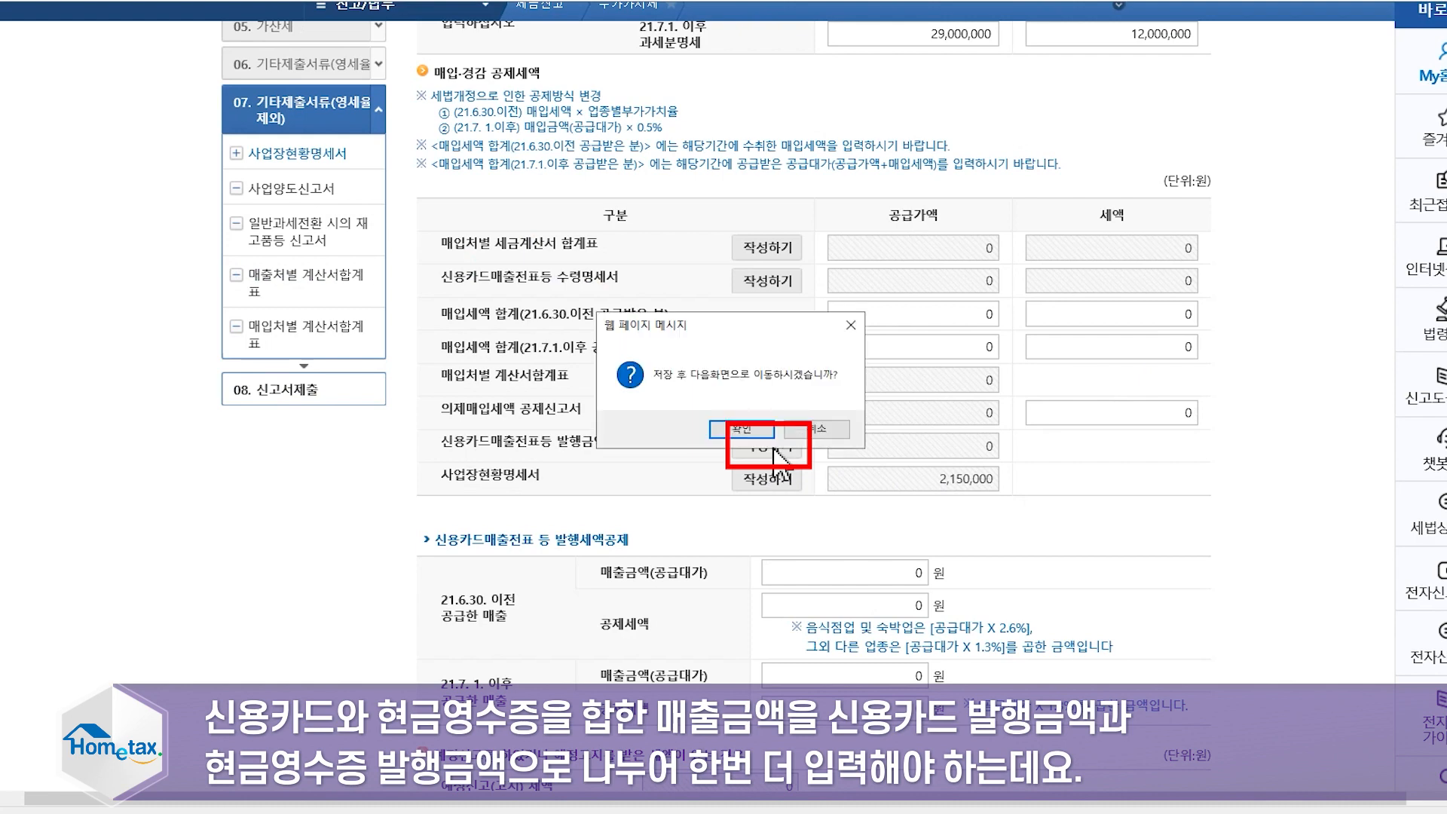
left_click(739, 428)
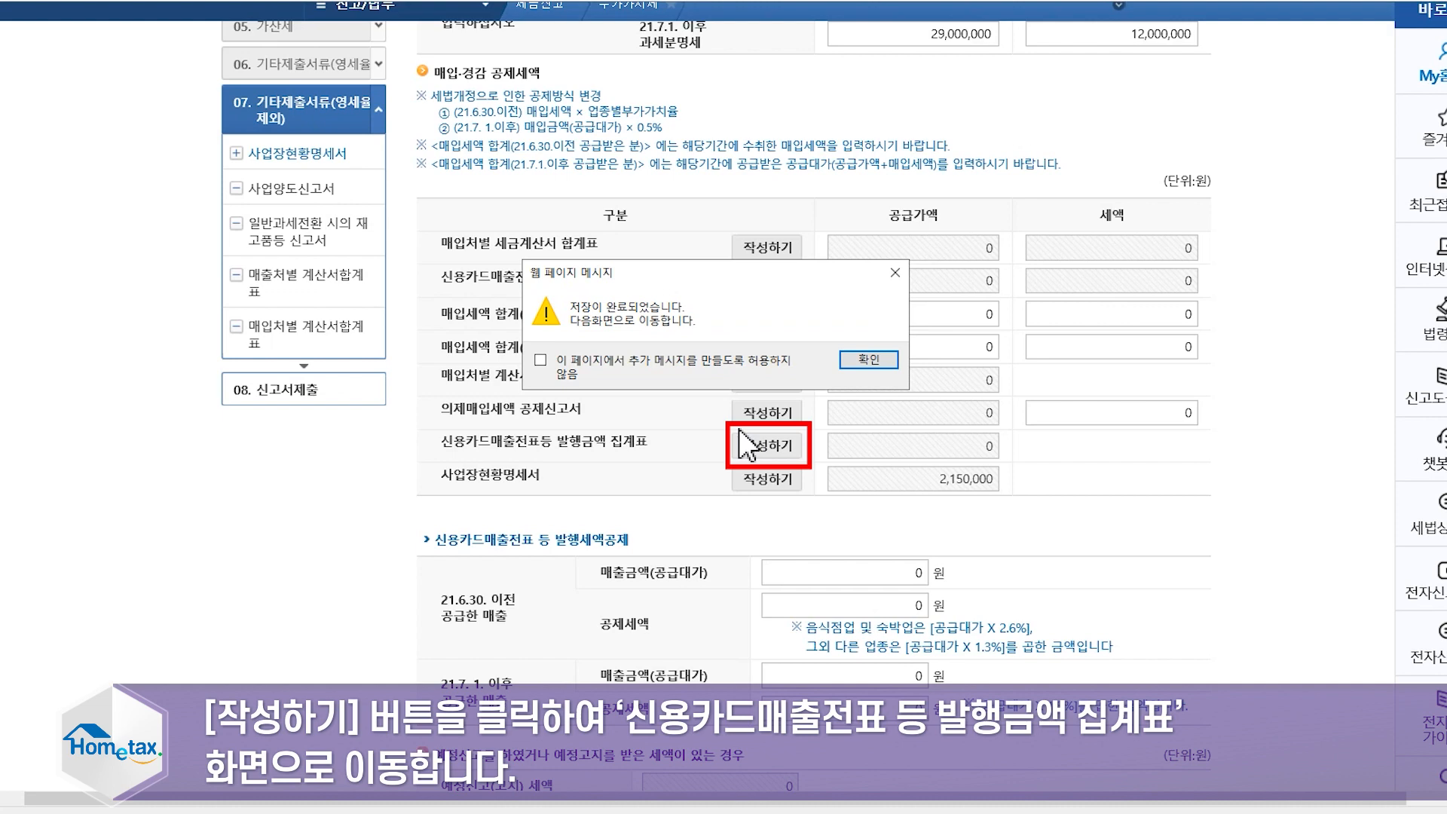
left_click(867, 359)
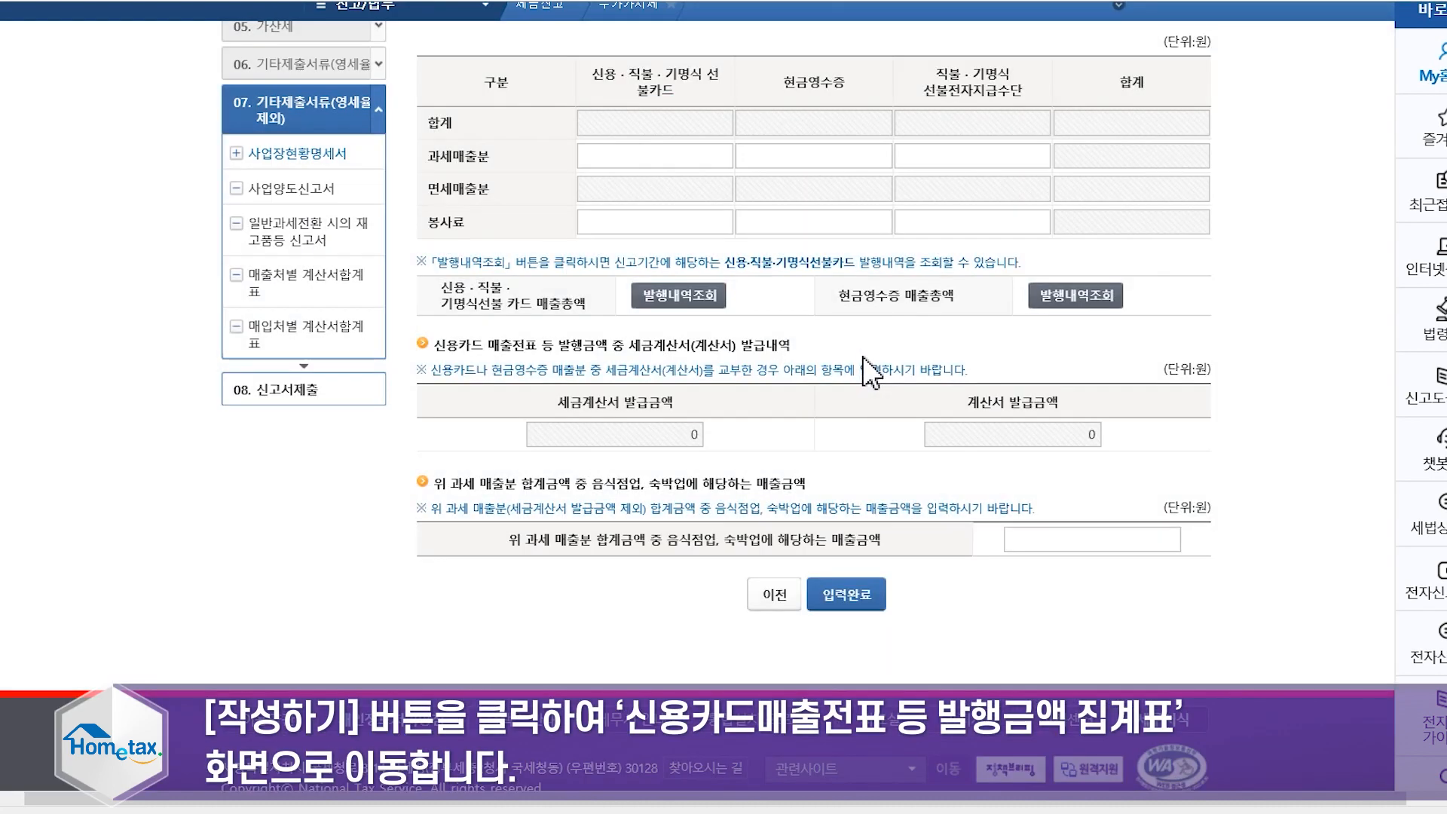
- Look up the issued credit card sales for the first through fourth quarters (1분기~4분기) of 2021
scroll(863, 358, "up", 2)
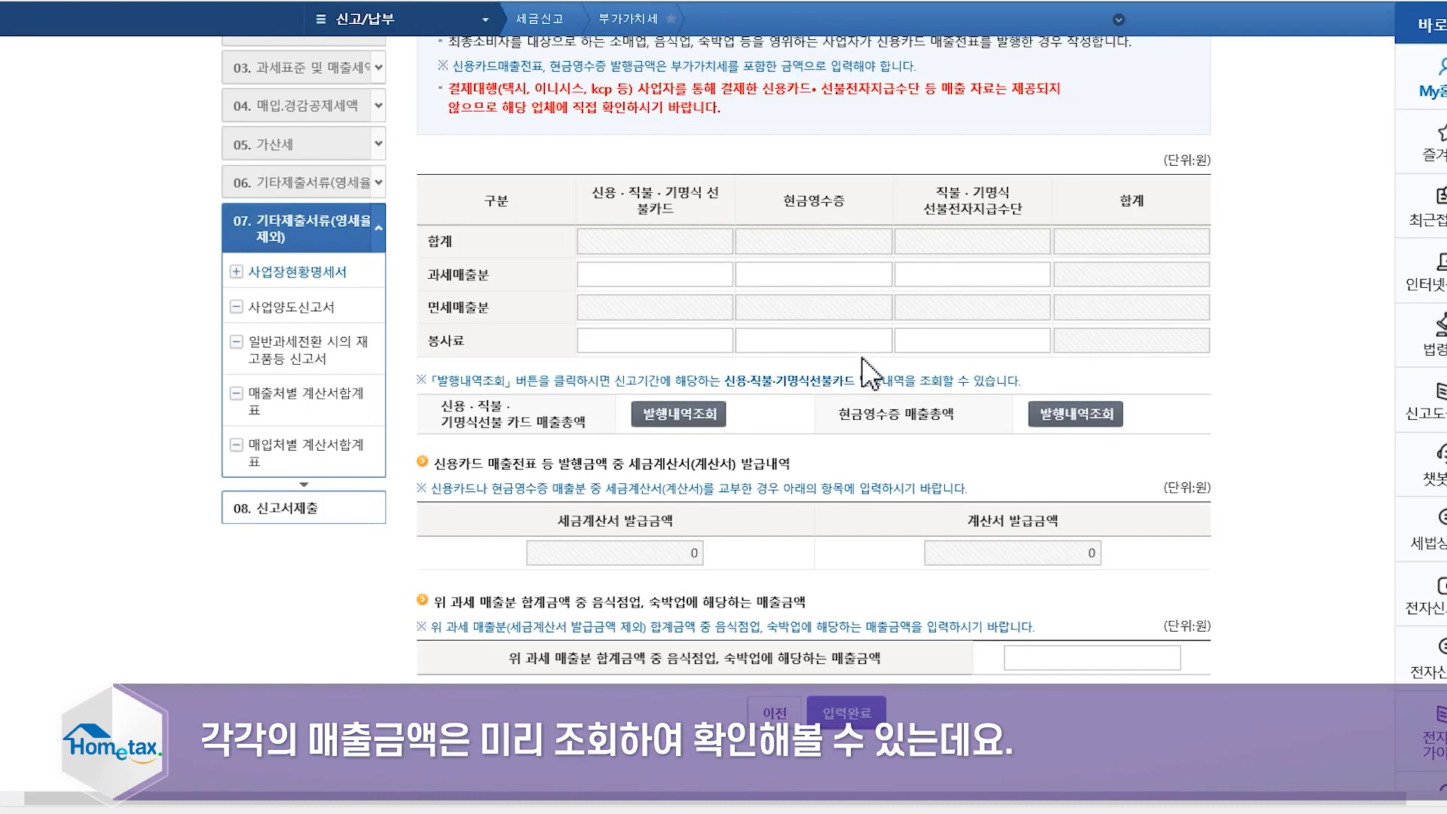
scroll(869, 374, "up", 2)
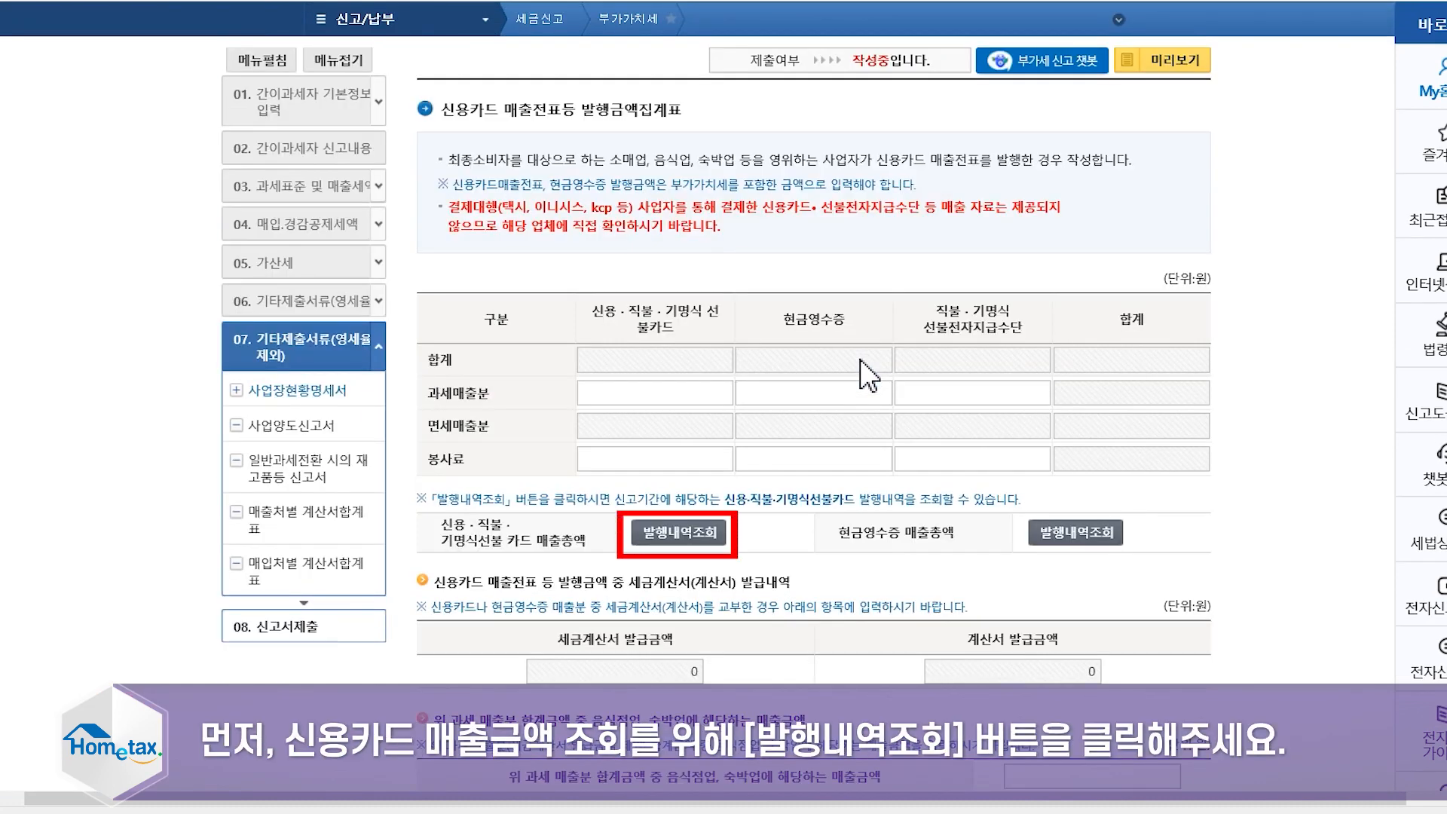
left_click(708, 551)
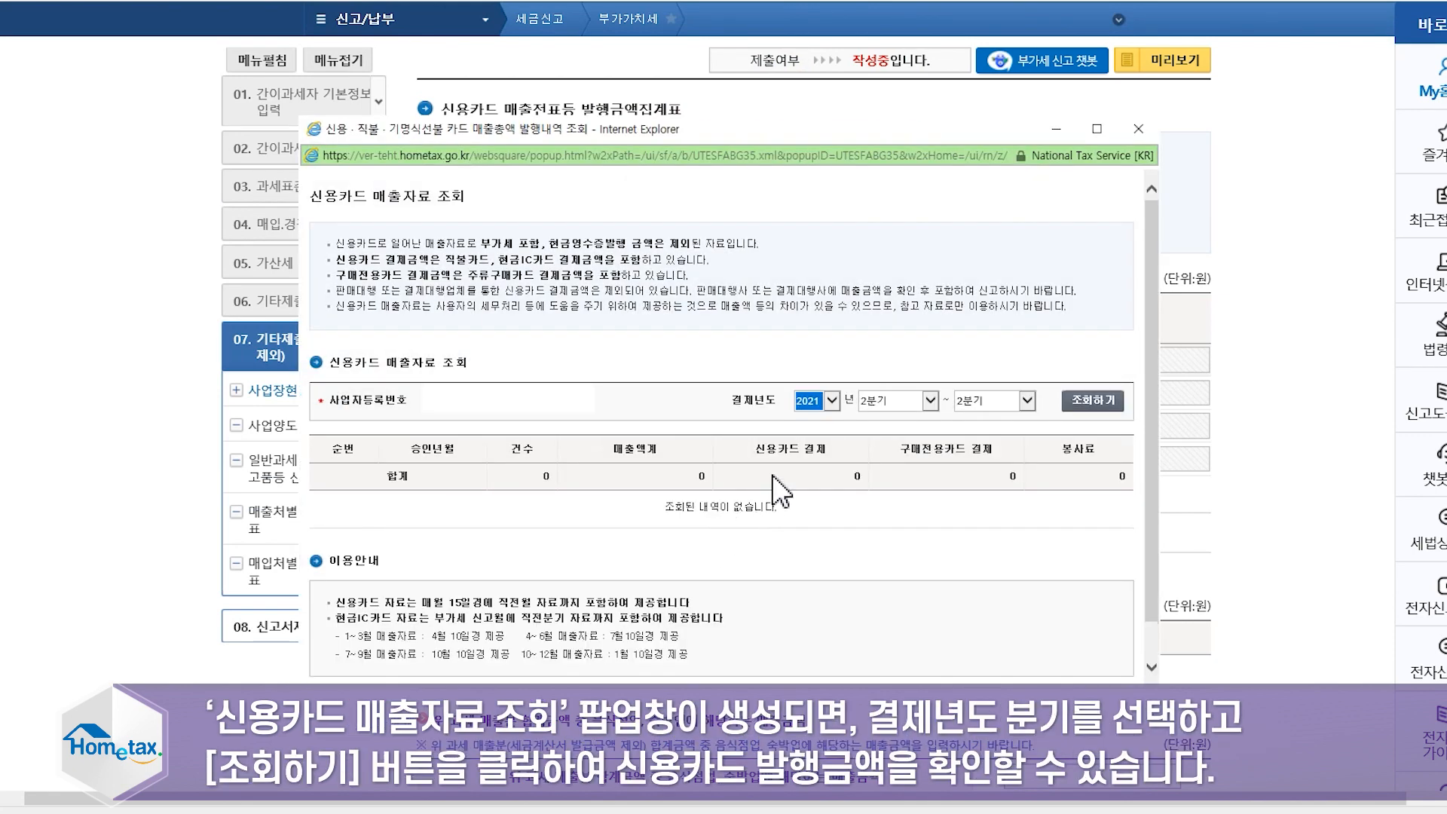
left_click(903, 402)
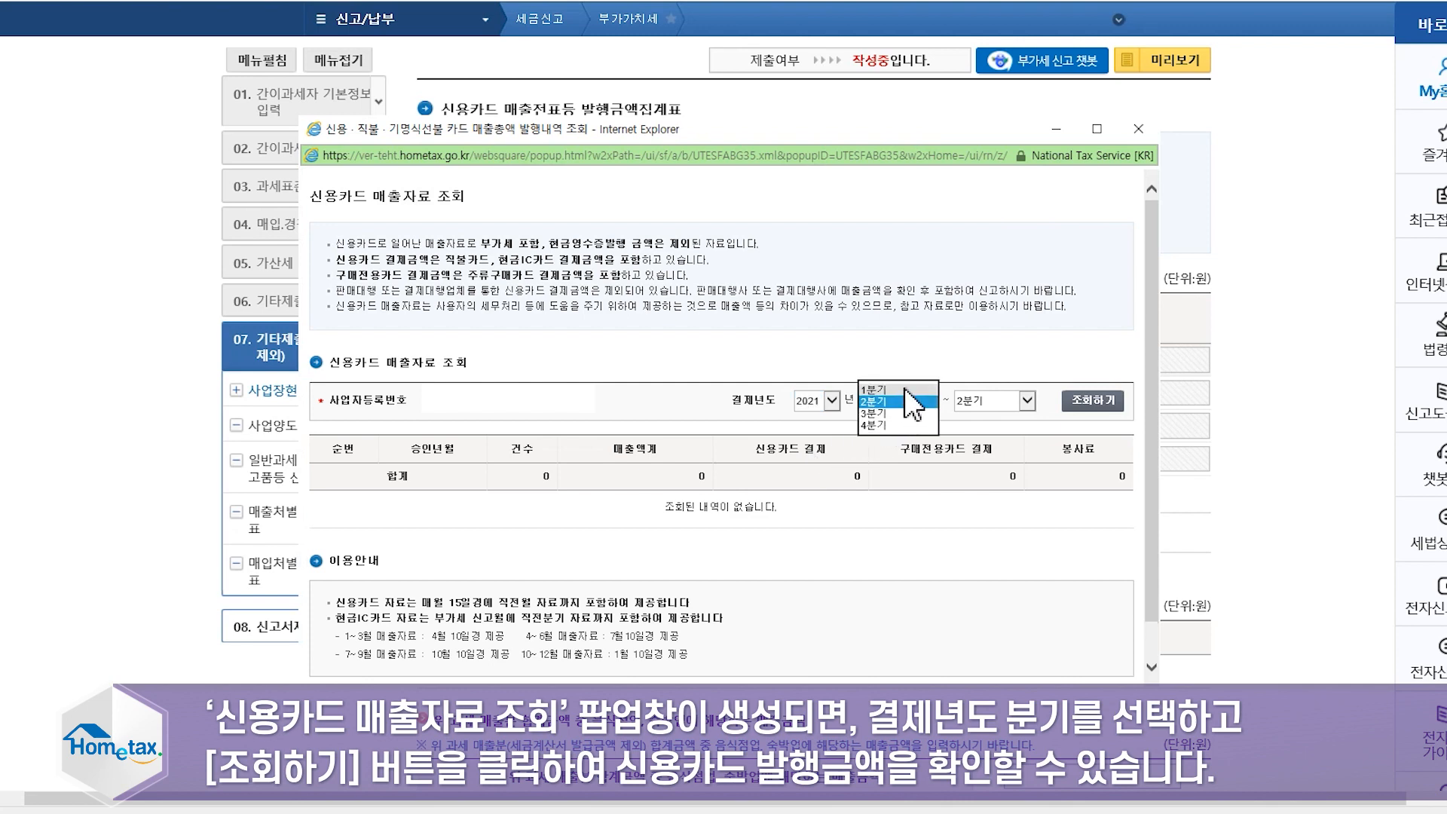
left_click(905, 396)
left_click(994, 403)
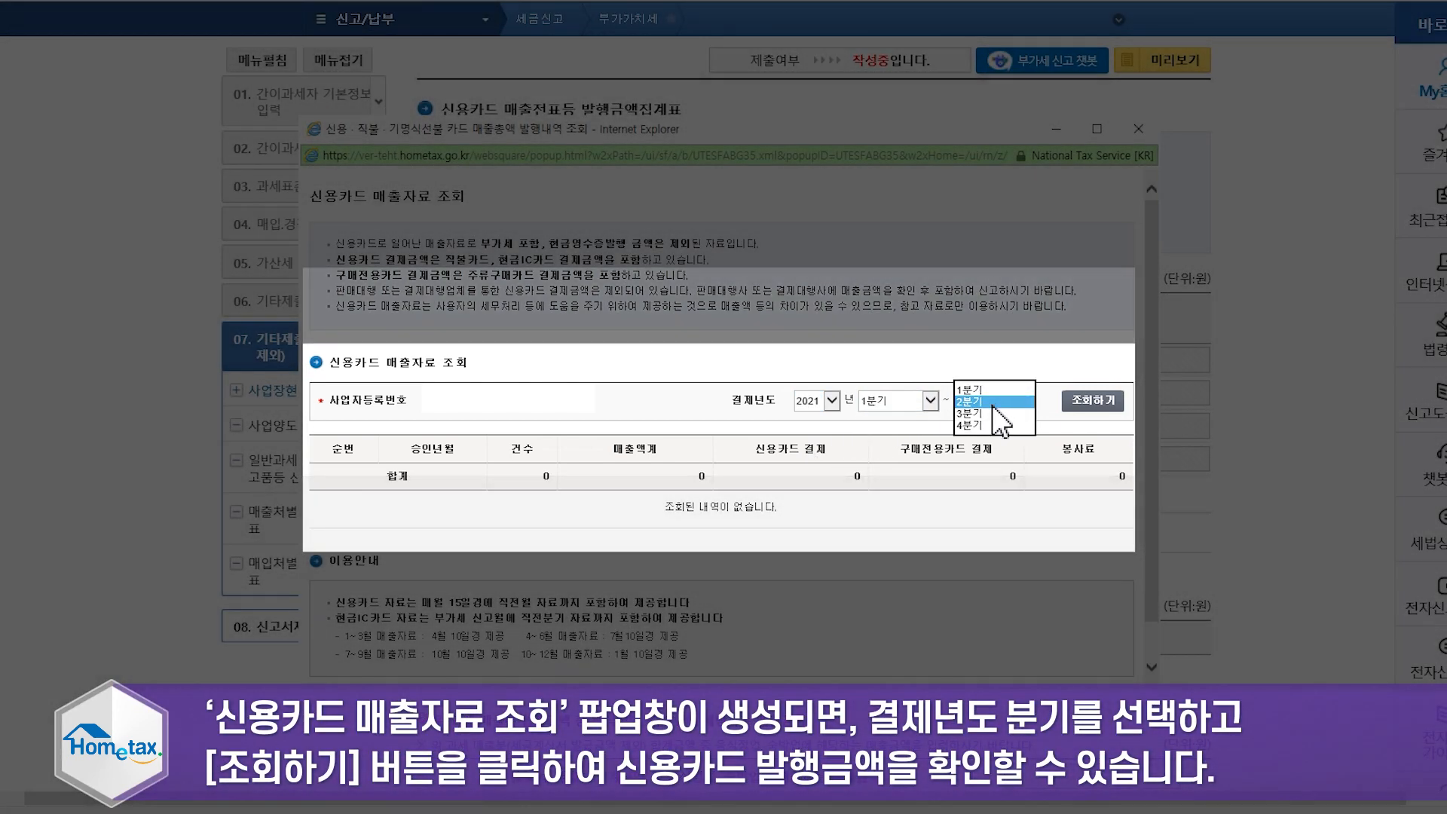
left_click(993, 426)
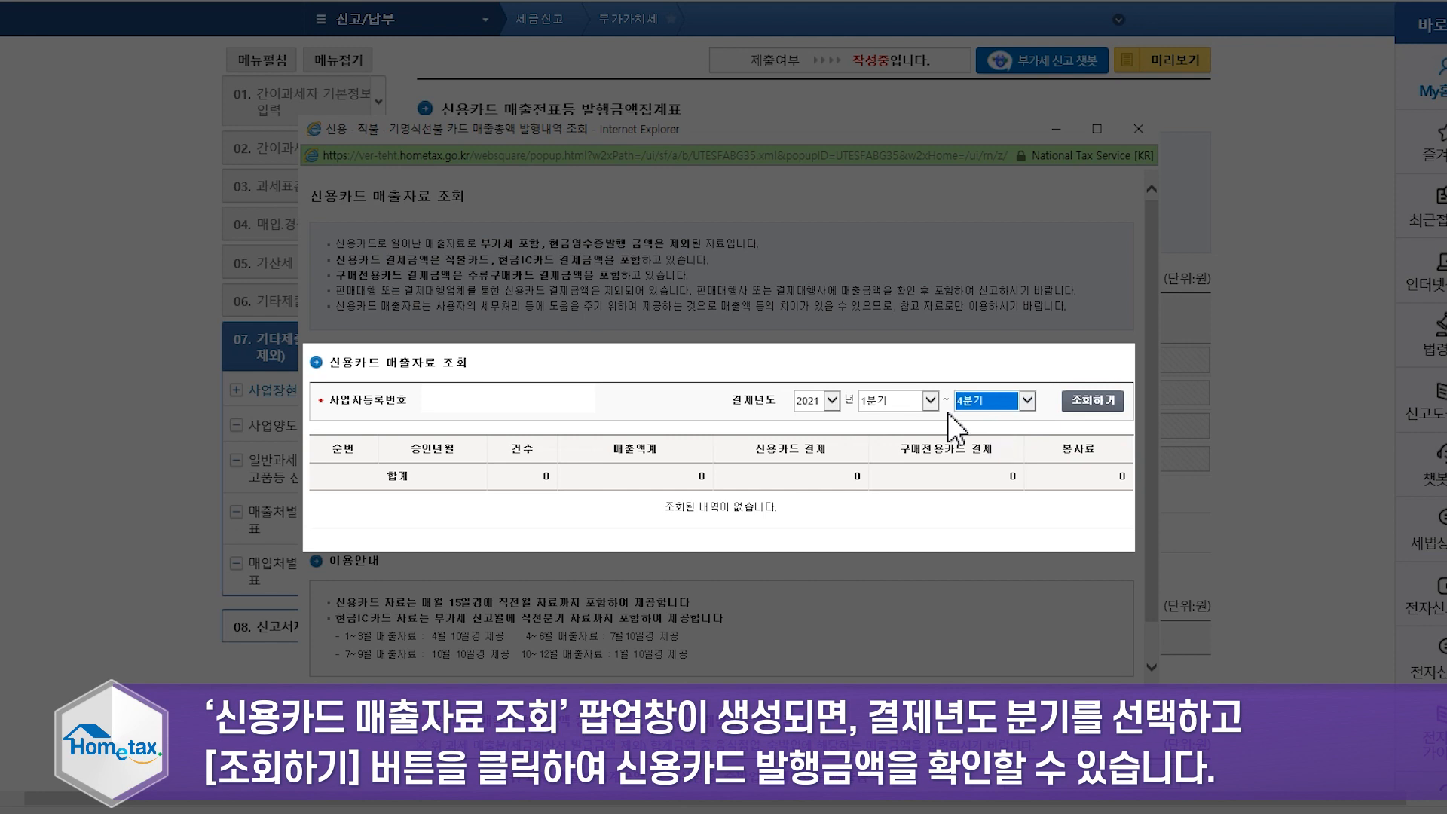
left_click_drag(742, 143, 727, 80)
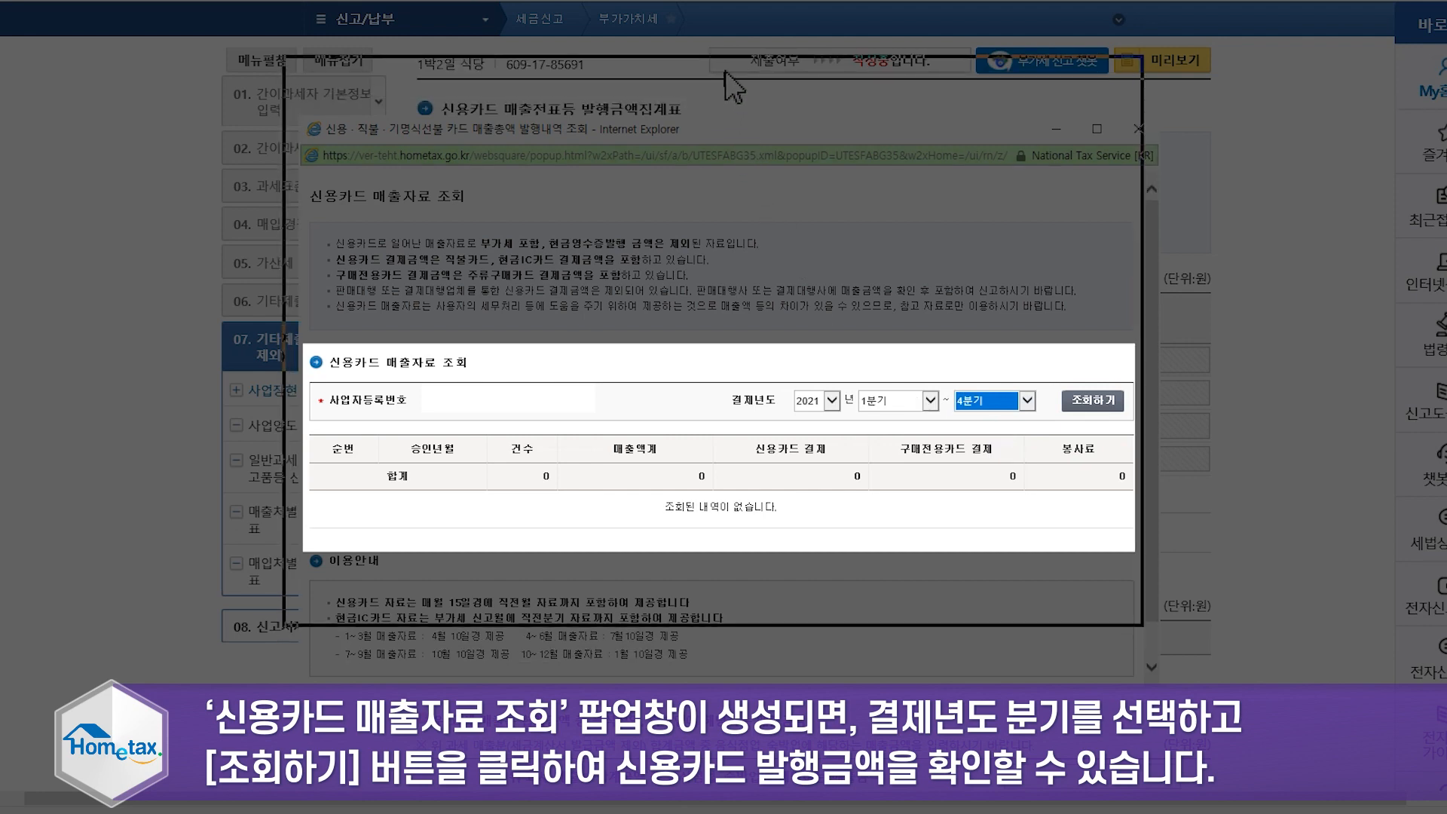
left_click(1076, 341)
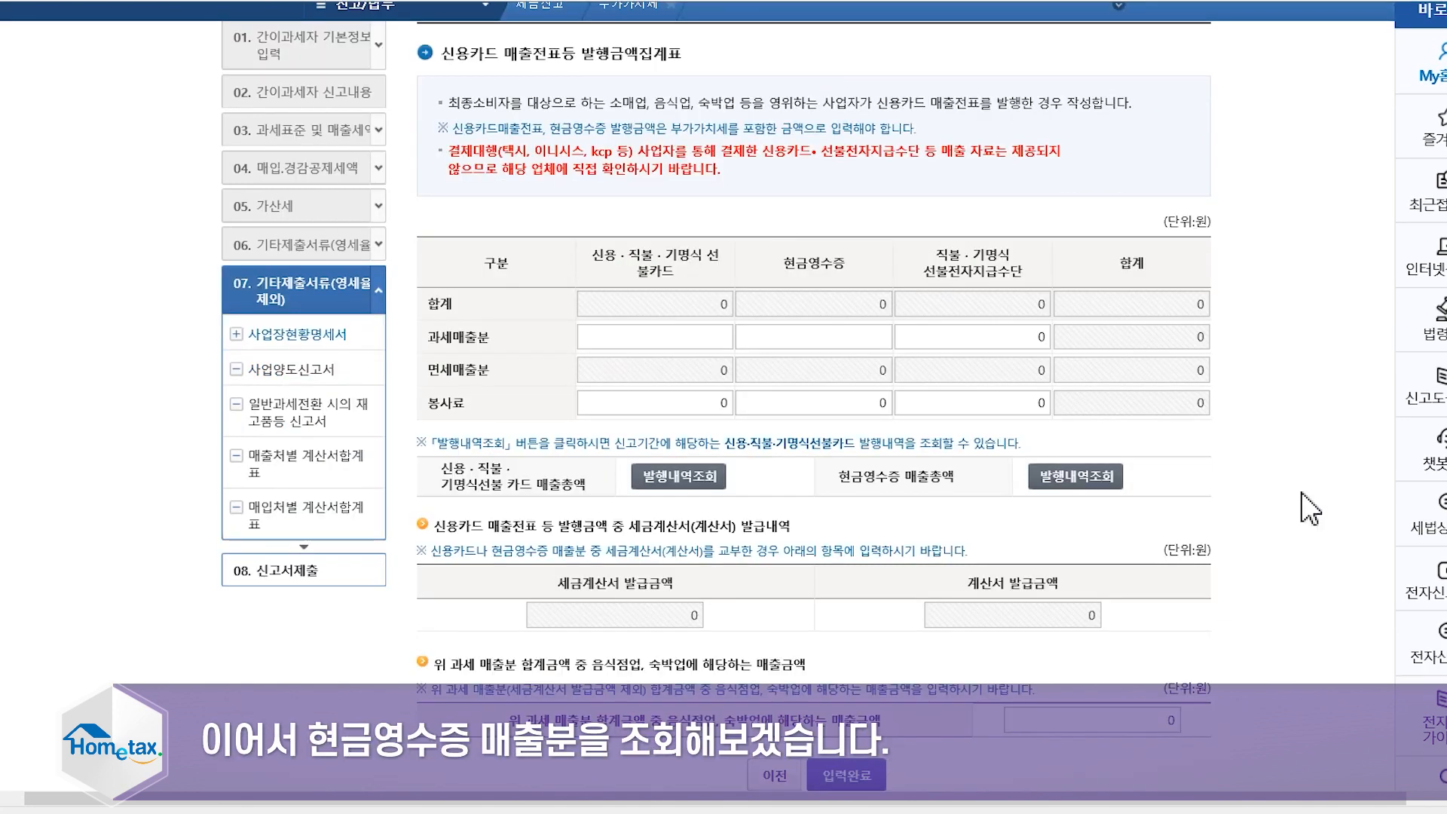
- Look up the cash-receipt sales issued for all of 2021 (2021년, 전체), closing the results once reviewed
left_click(1111, 486)
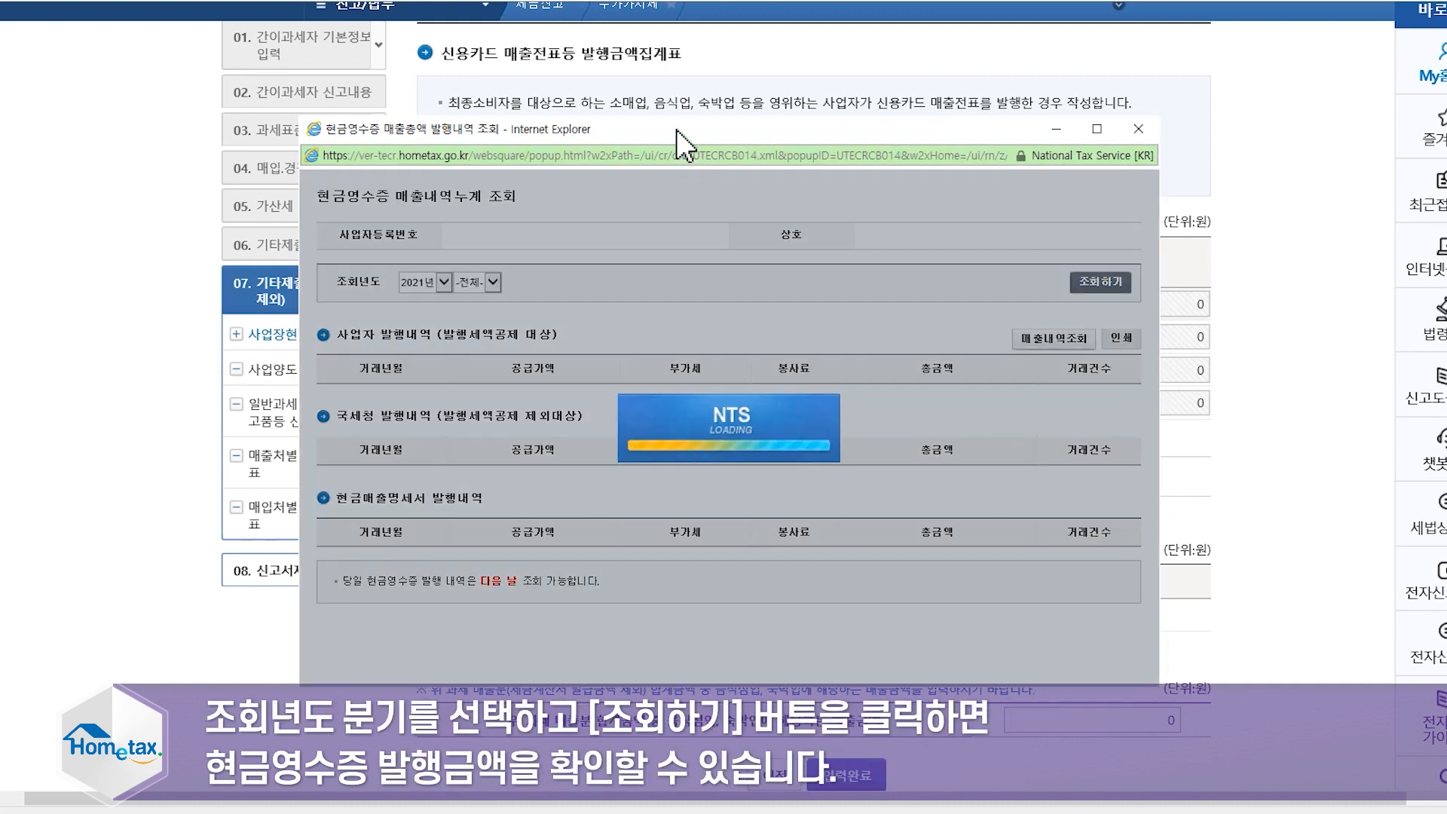
left_click_drag(676, 128, 665, 77)
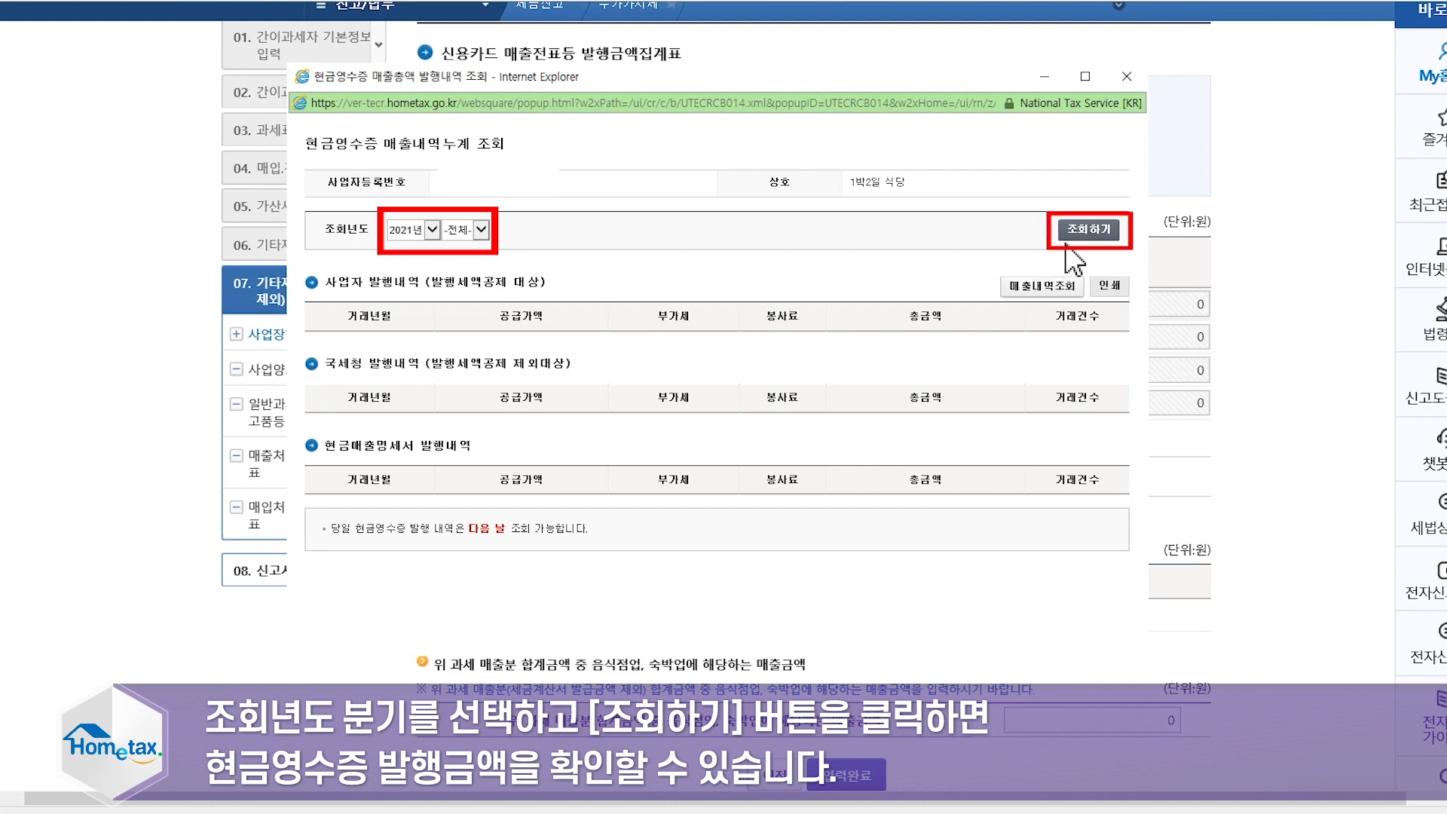
left_click(1095, 240)
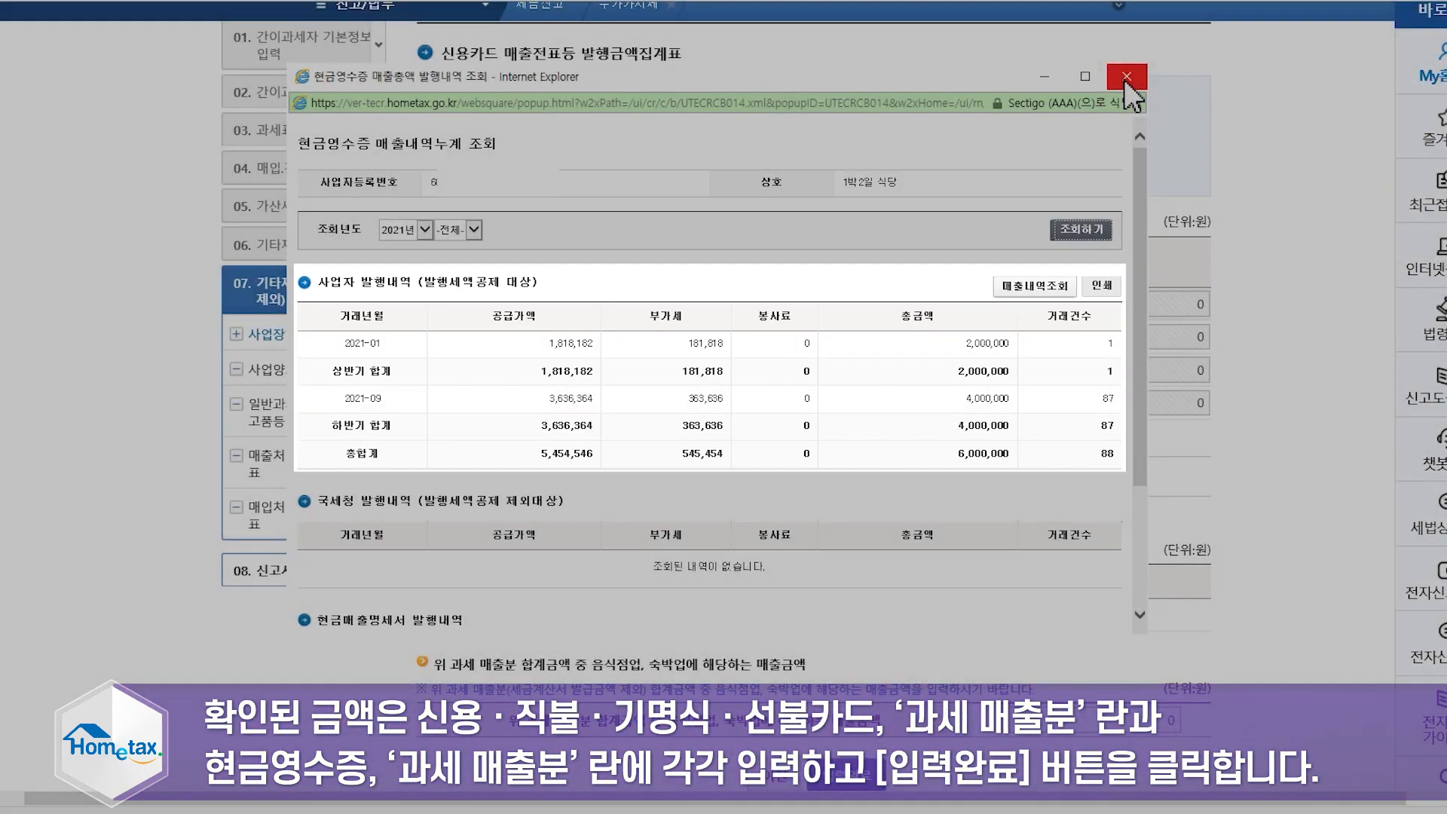
left_click(1125, 77)
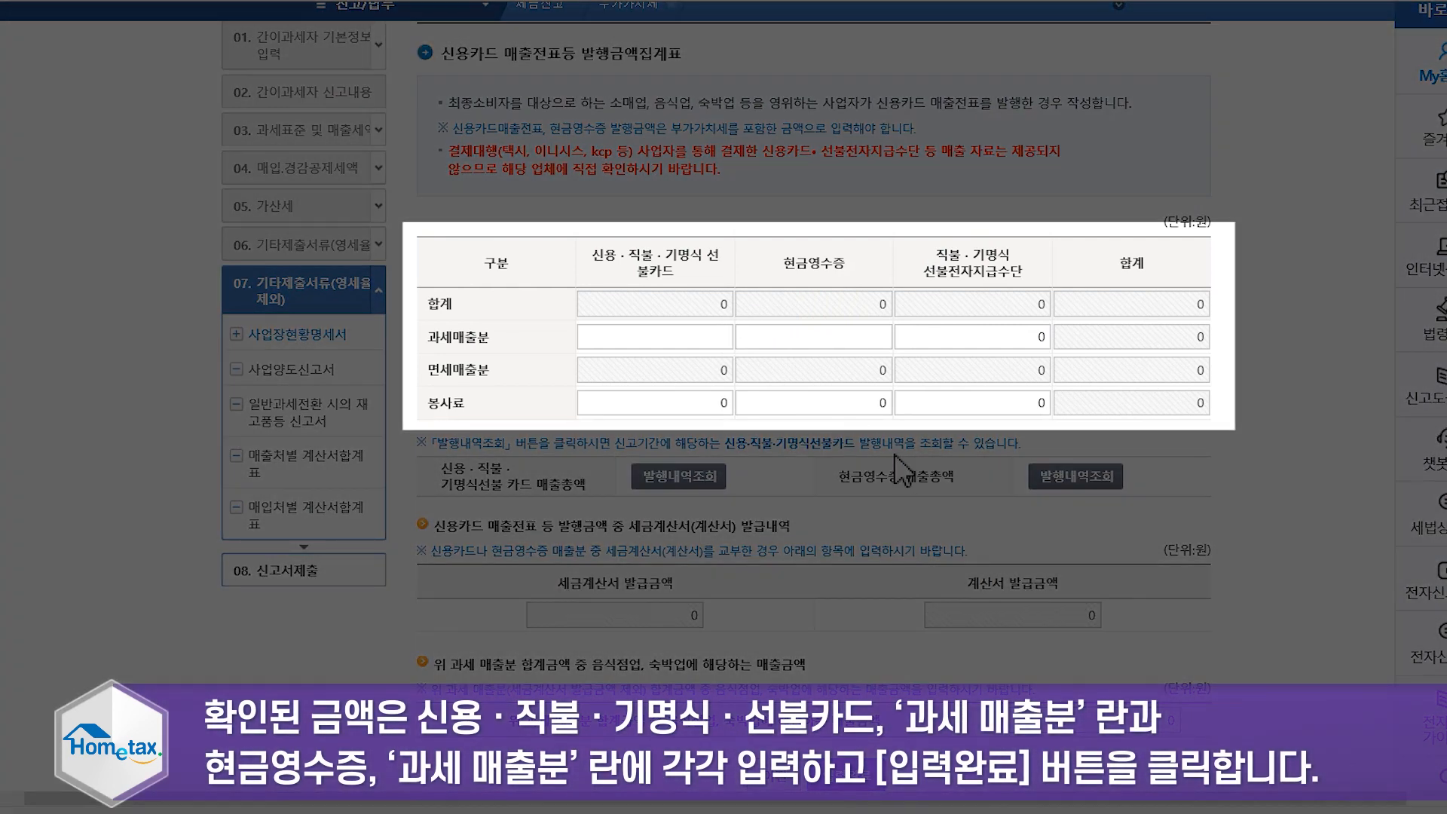
- Enter taxable sales (과세매출분) of 40,000,000 won for cards and 6,000,000 won for cash receipts, and submit the issuance summary
type("40000000")
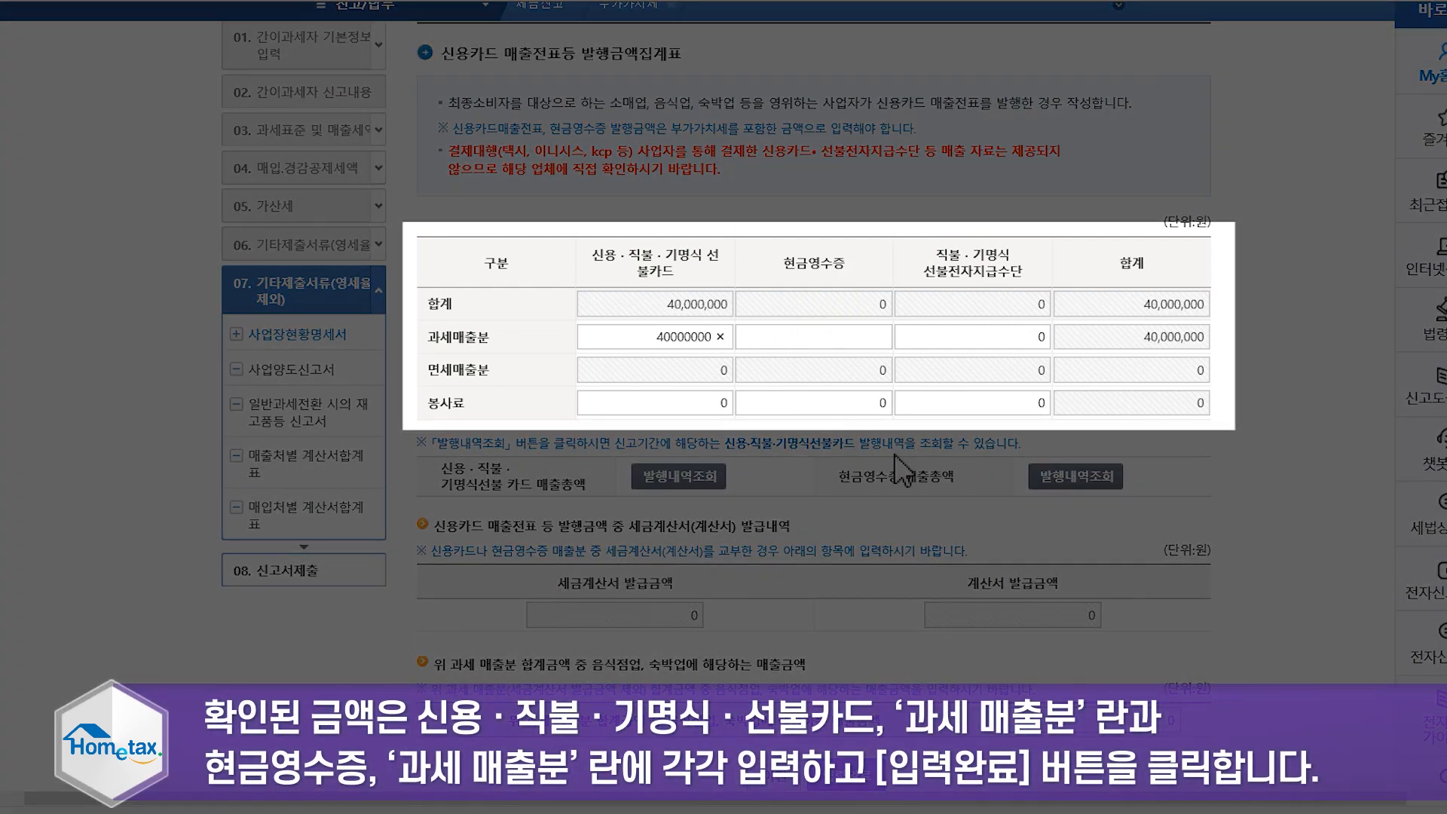
left_click(875, 337)
type("6000000")
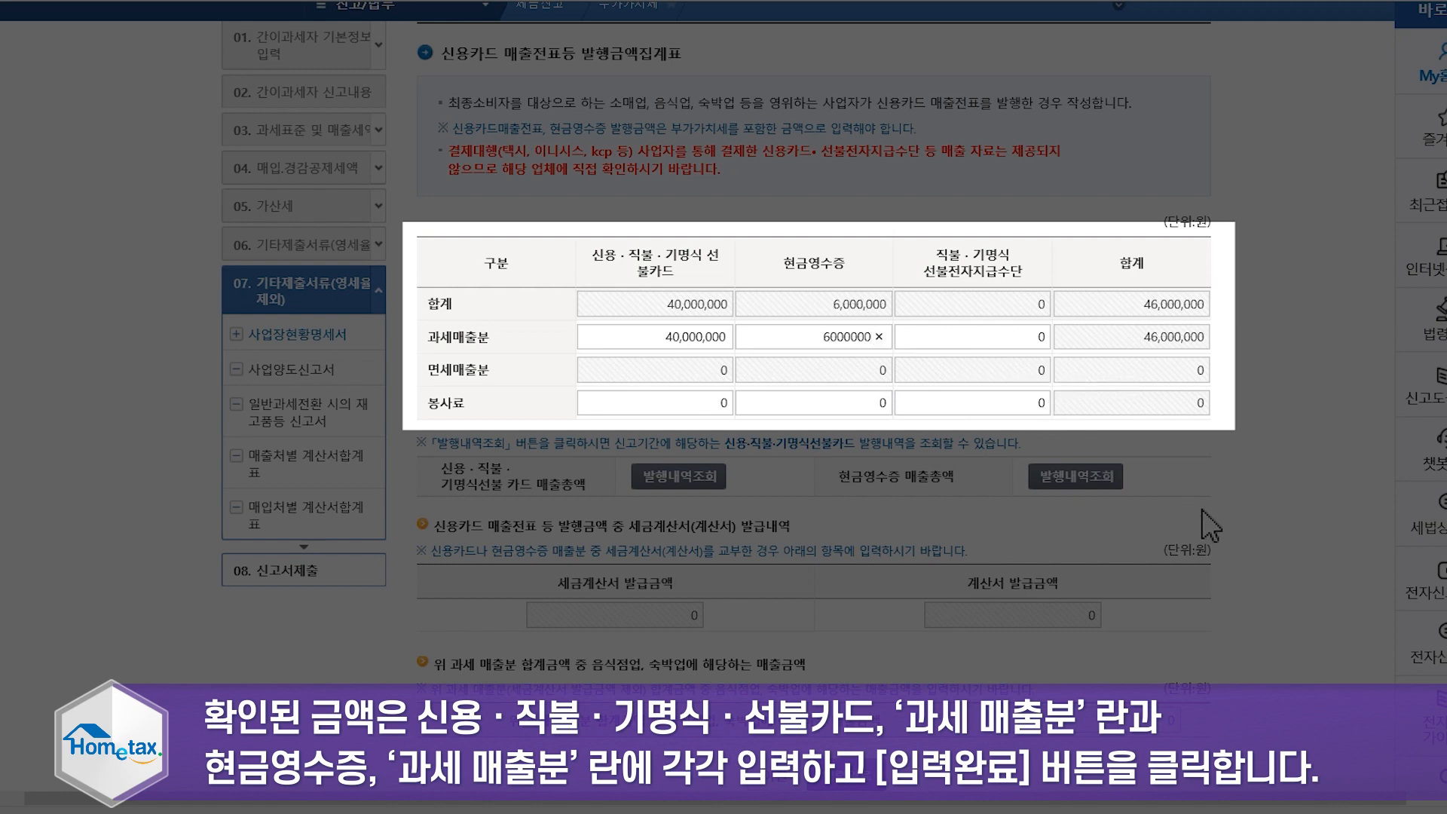
left_click(1211, 526)
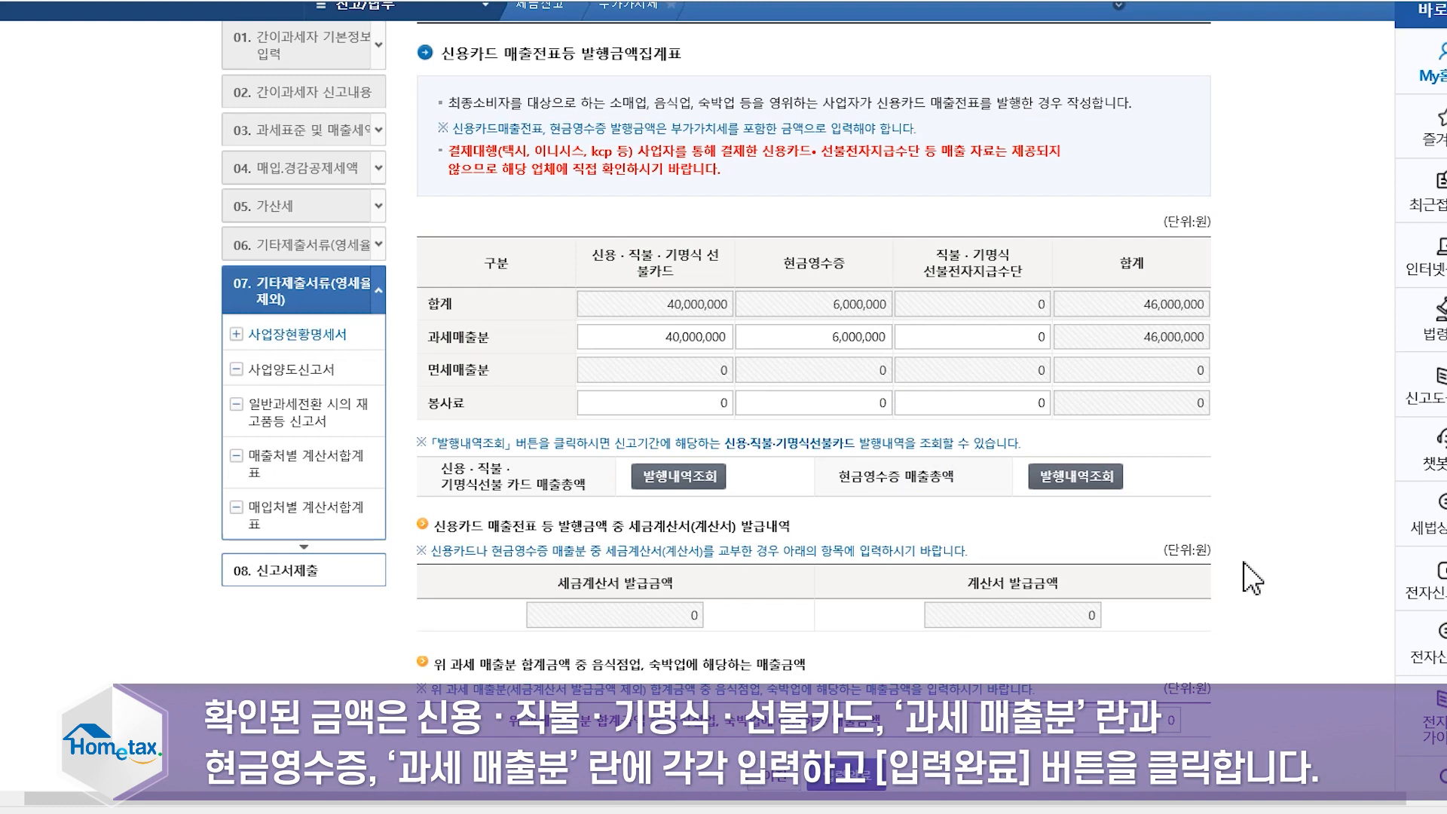
scroll(879, 735, "down", 2)
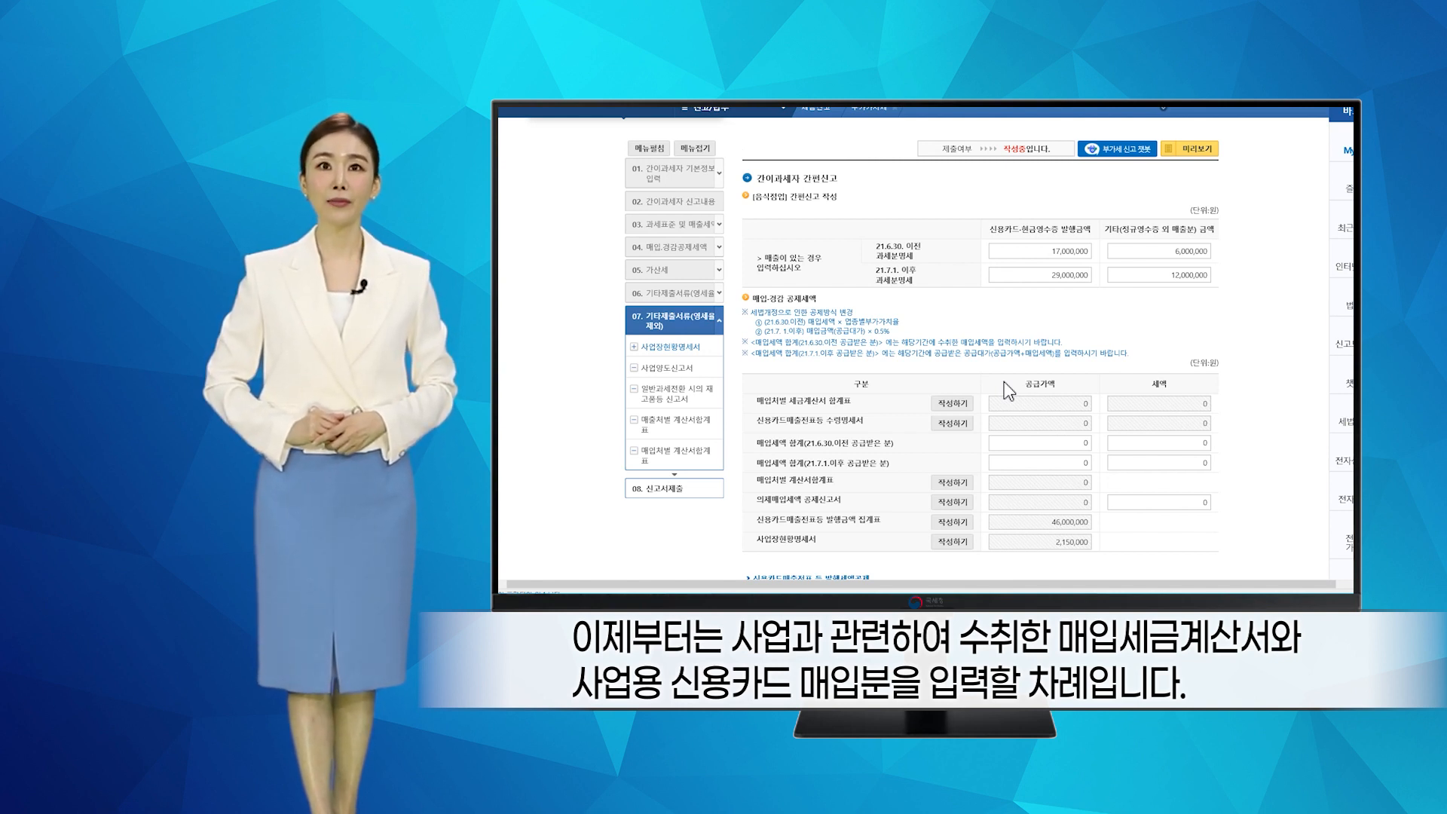
- Save the return, open the purchase tax invoice summary by supplier (매입처별 세금계산서합계표), and load the electronic tax invoices into it
left_click(963, 412)
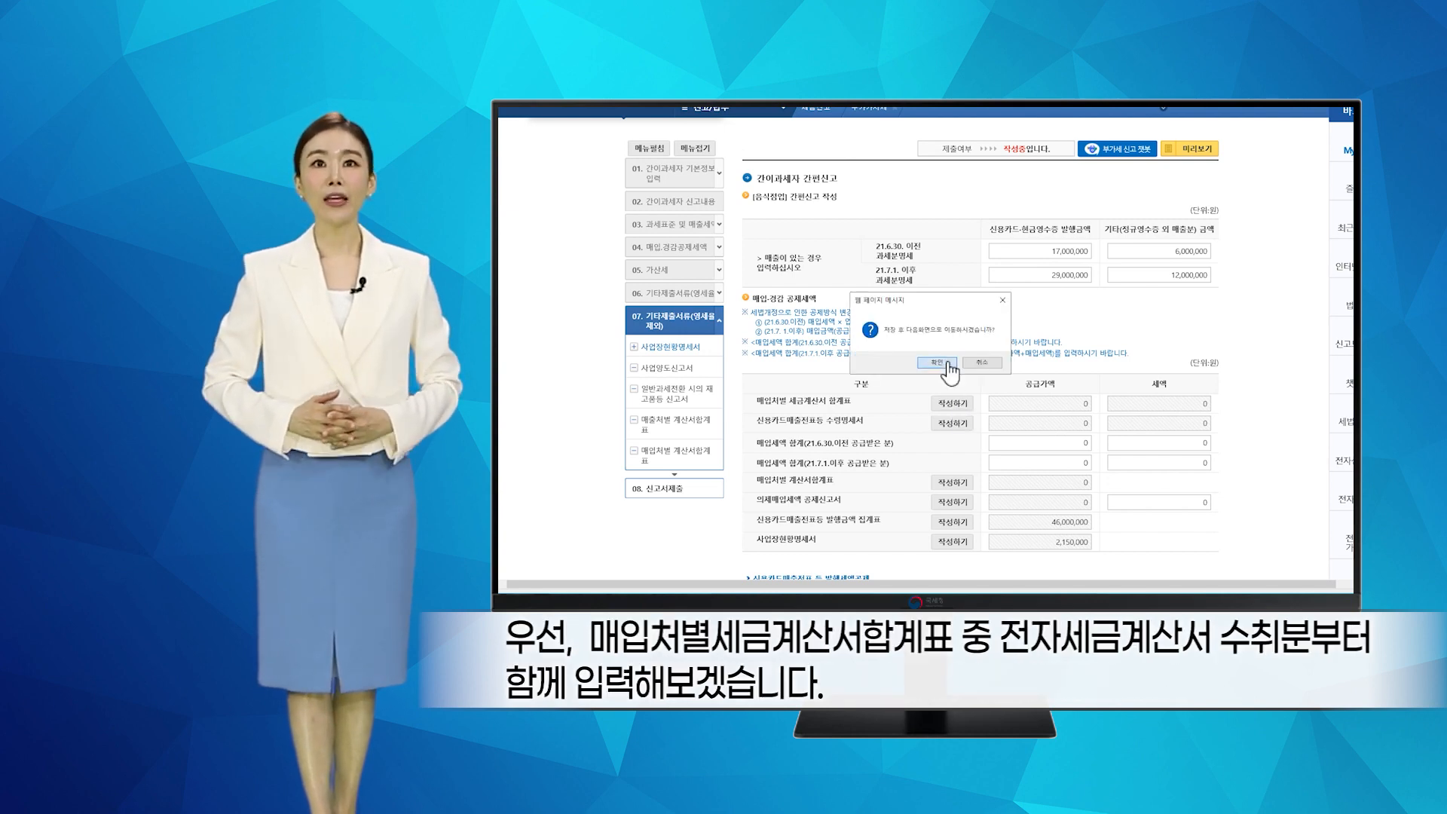
left_click(950, 368)
left_click(1004, 319)
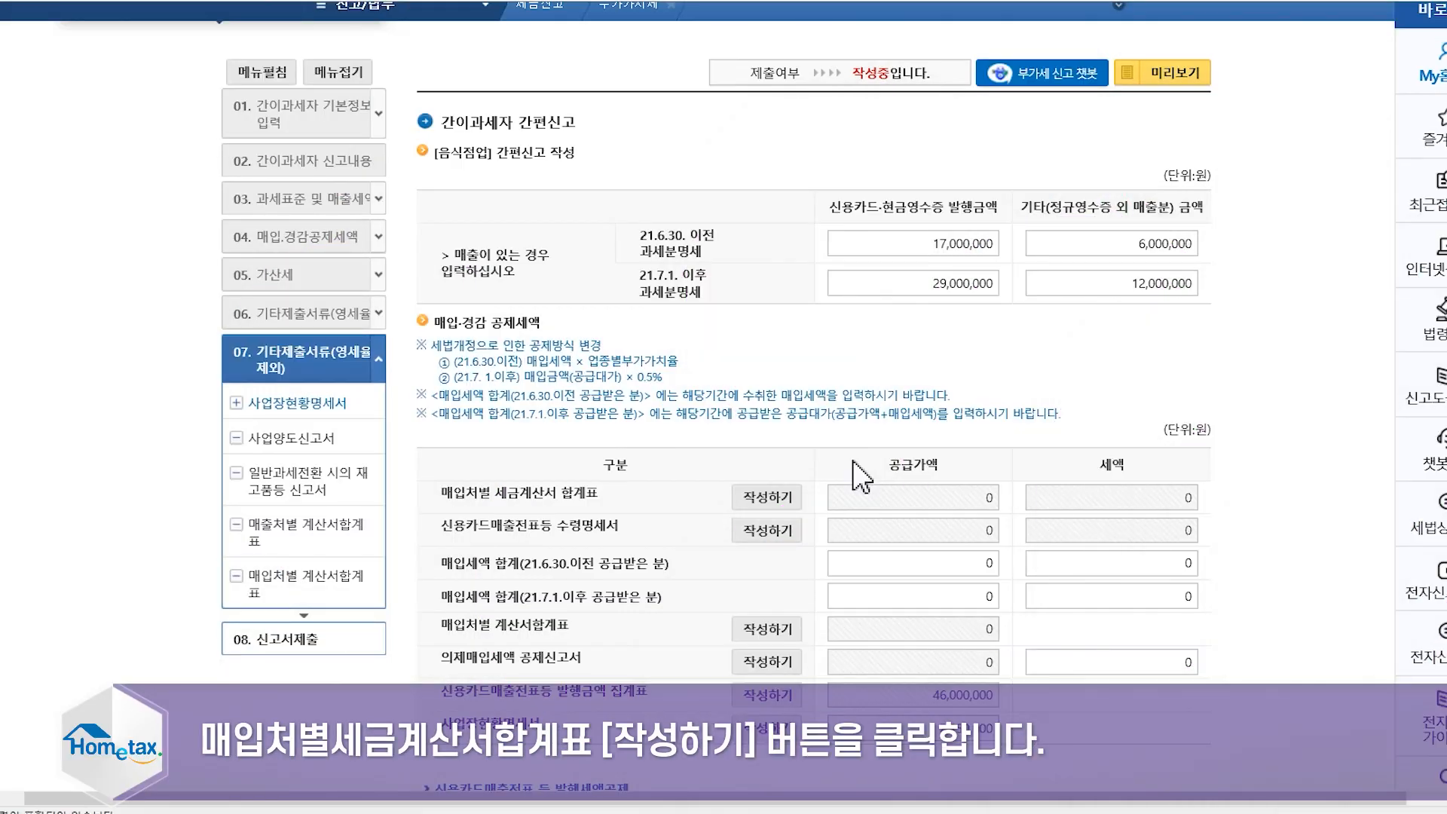
left_click(778, 498)
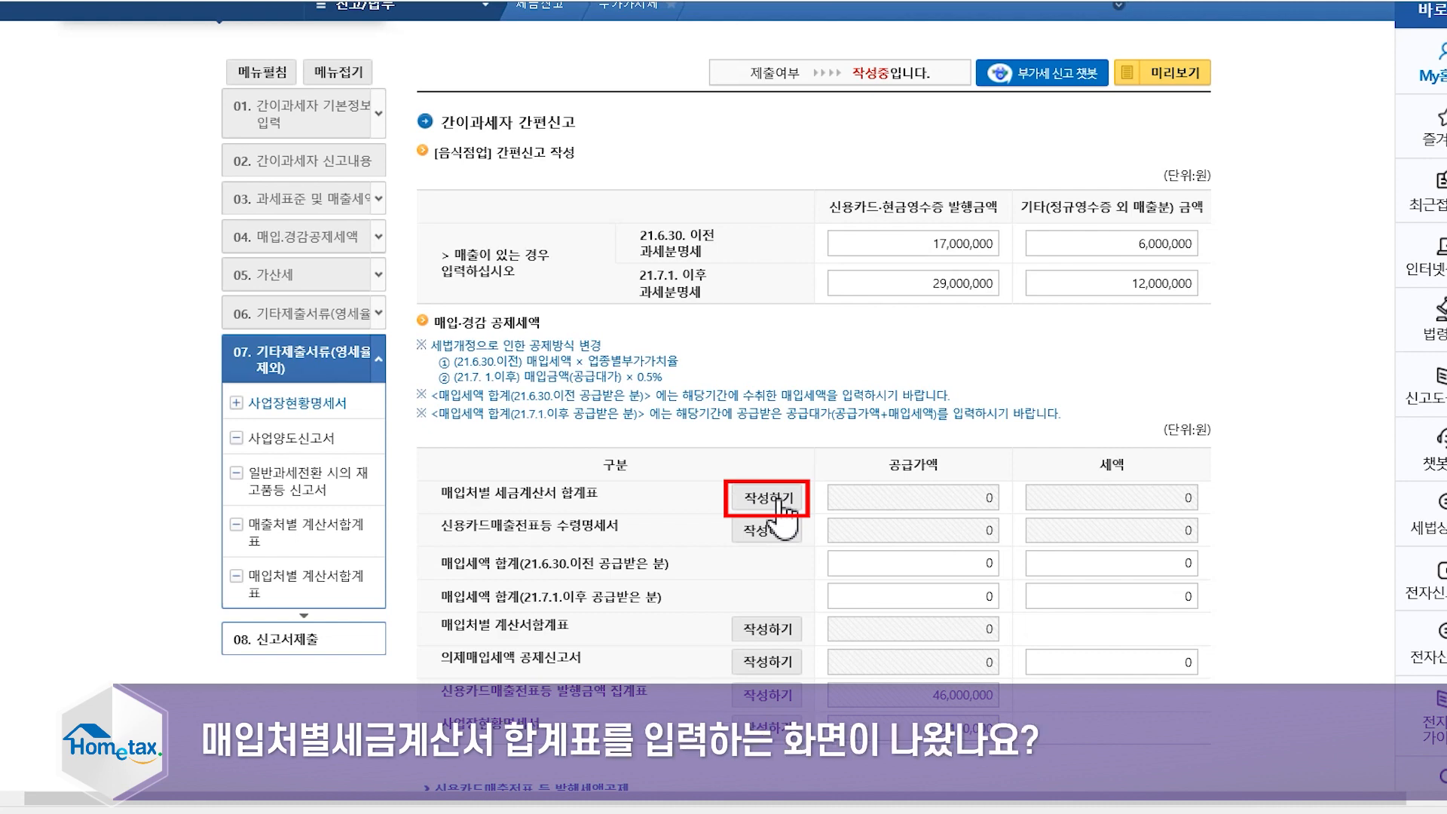
left_click(754, 431)
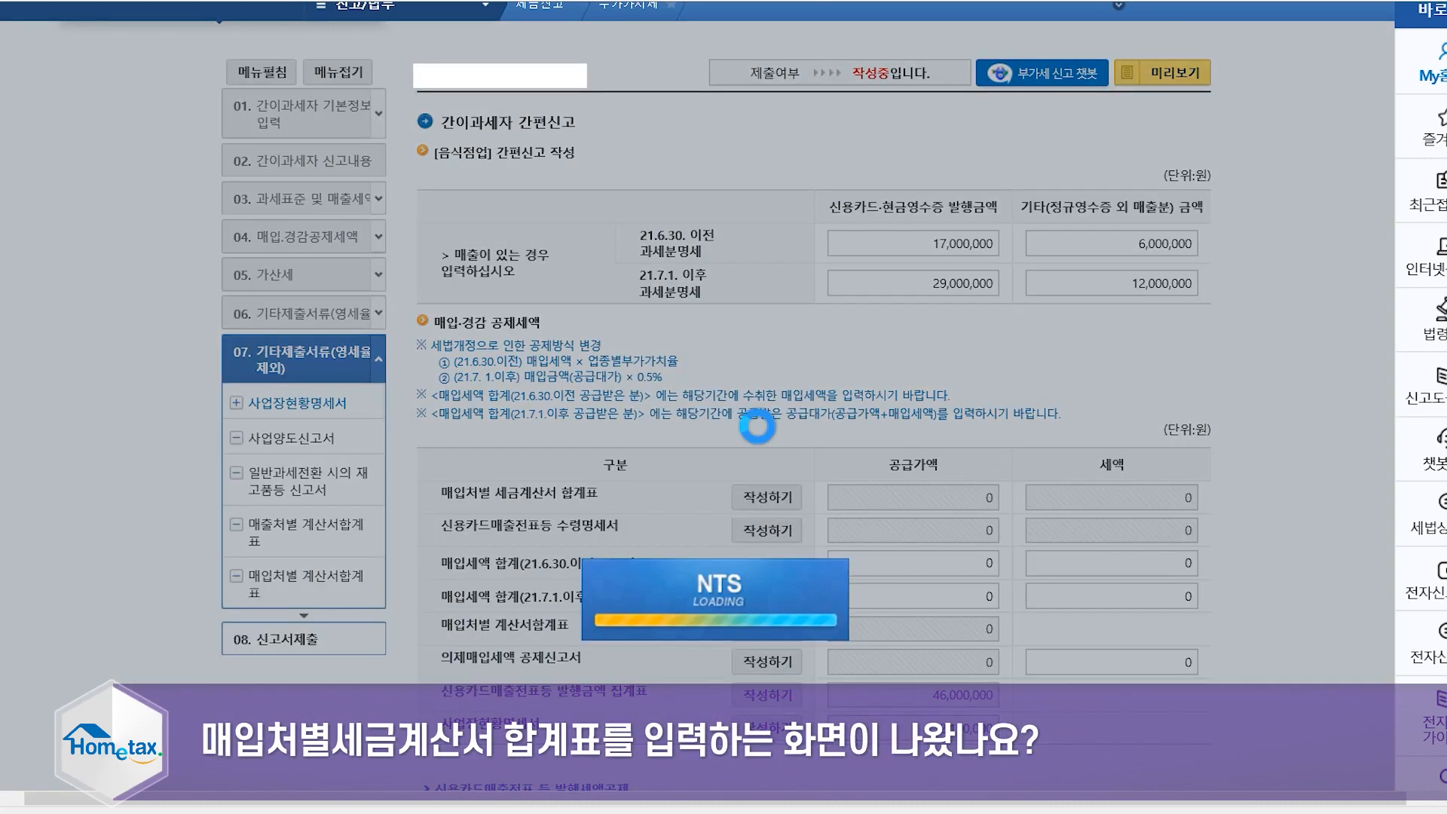
left_click(854, 361)
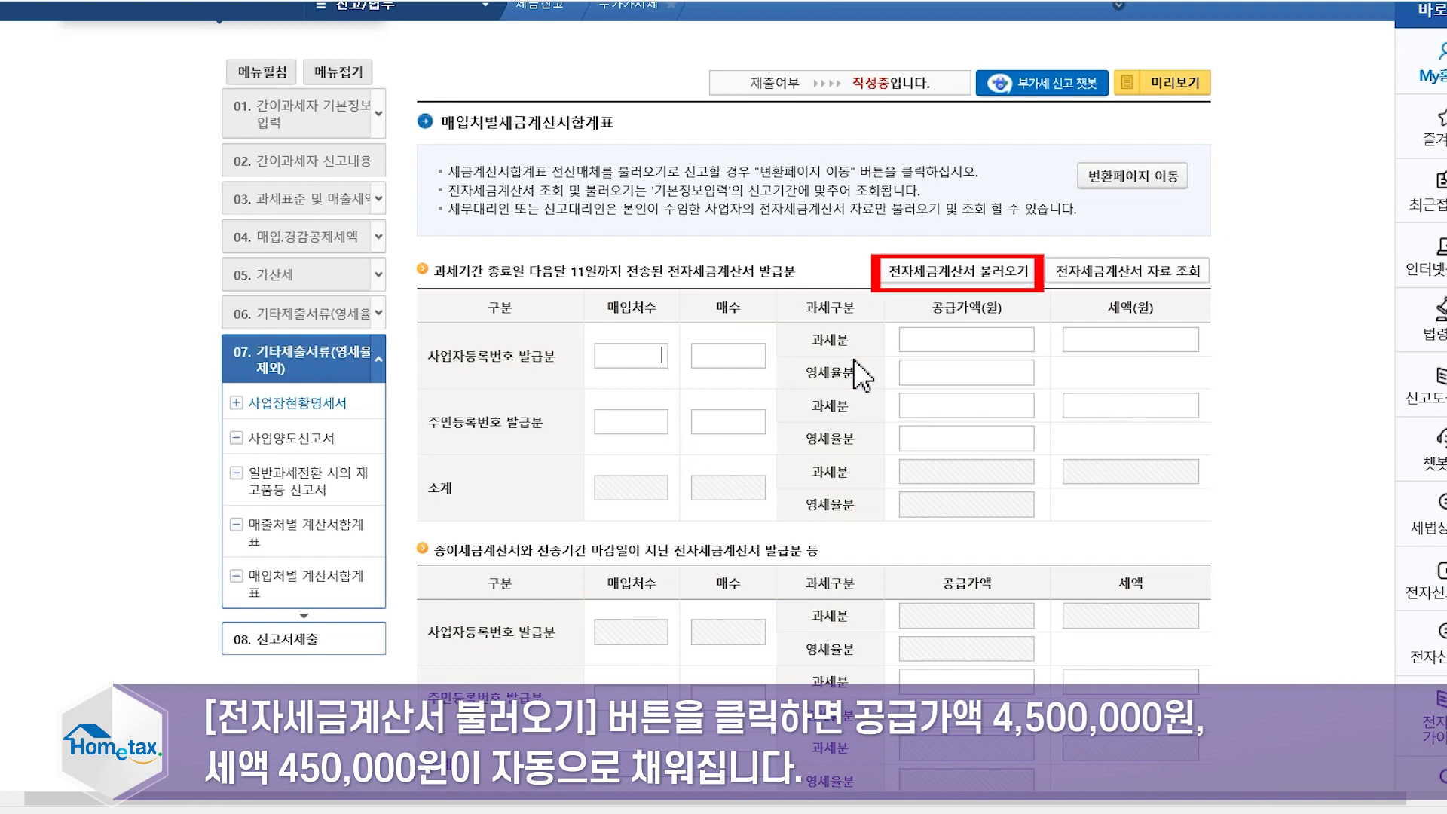
left_click(1018, 276)
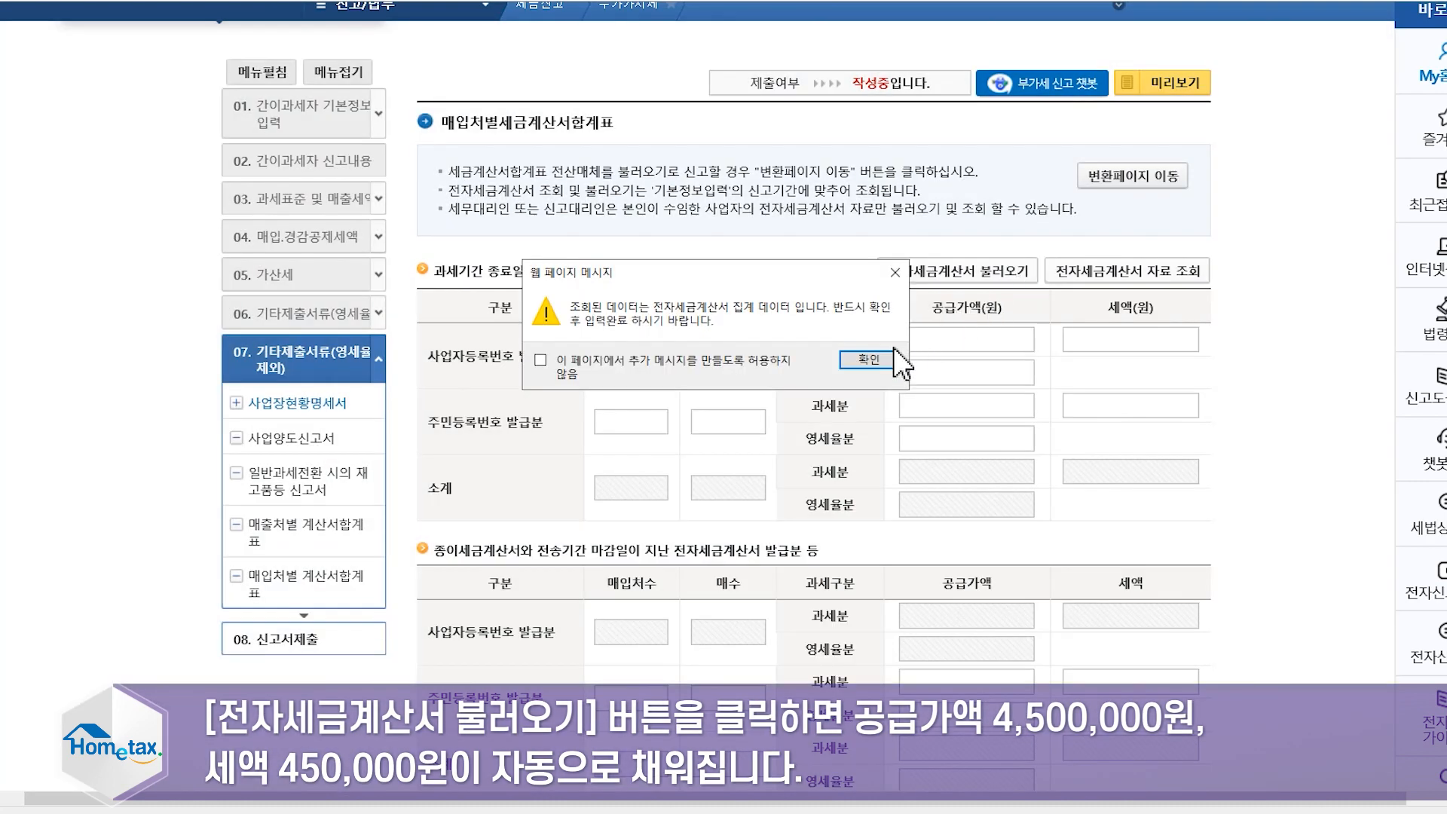
left_click(867, 361)
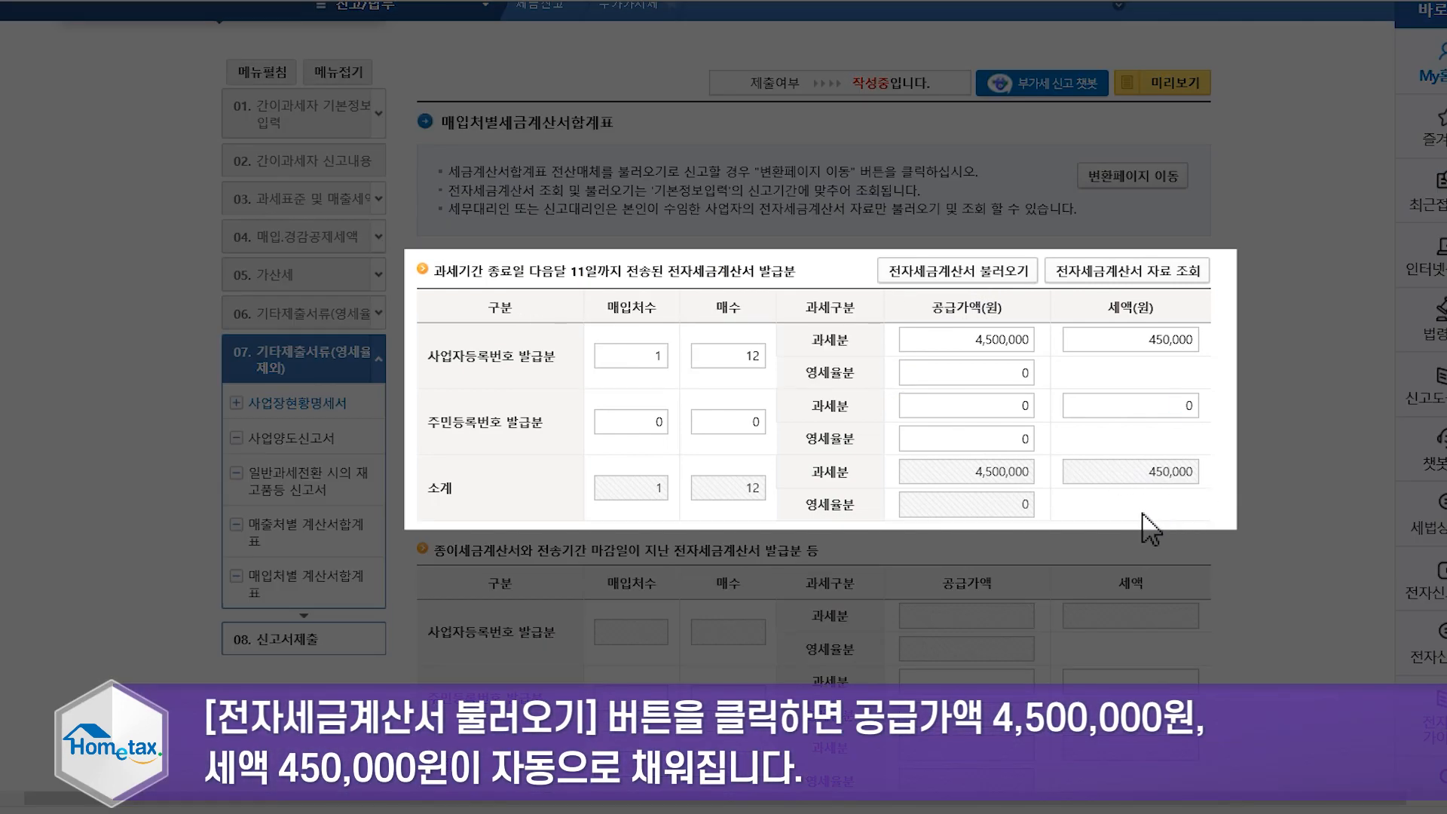
- Add a taxable paper tax invoice entry for 희망식품 with its verified business registration number, 17 invoices and a 7,500,000 won supply value
scroll(1151, 530, "down", 2)
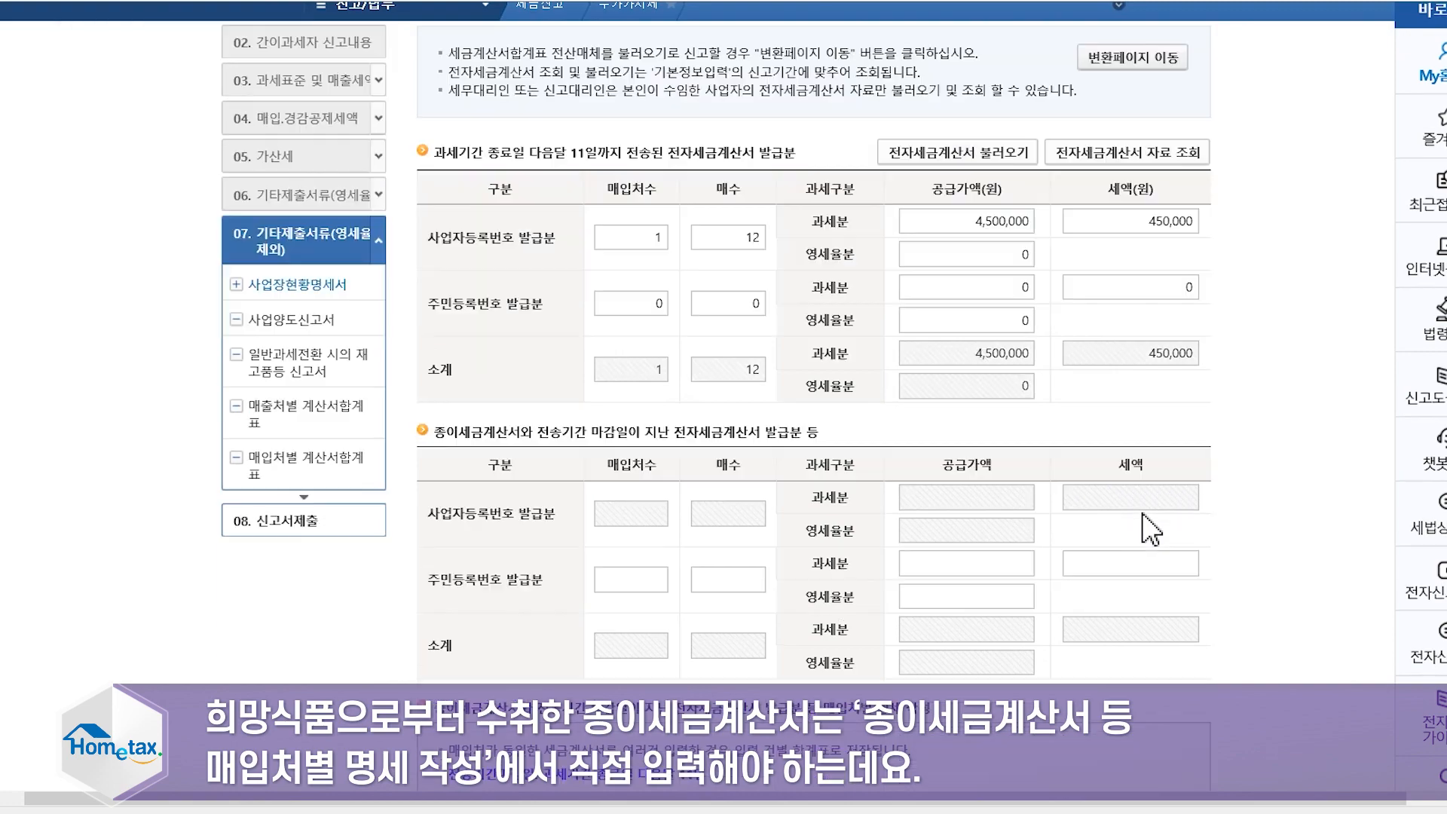
scroll(1151, 530, "down", 3)
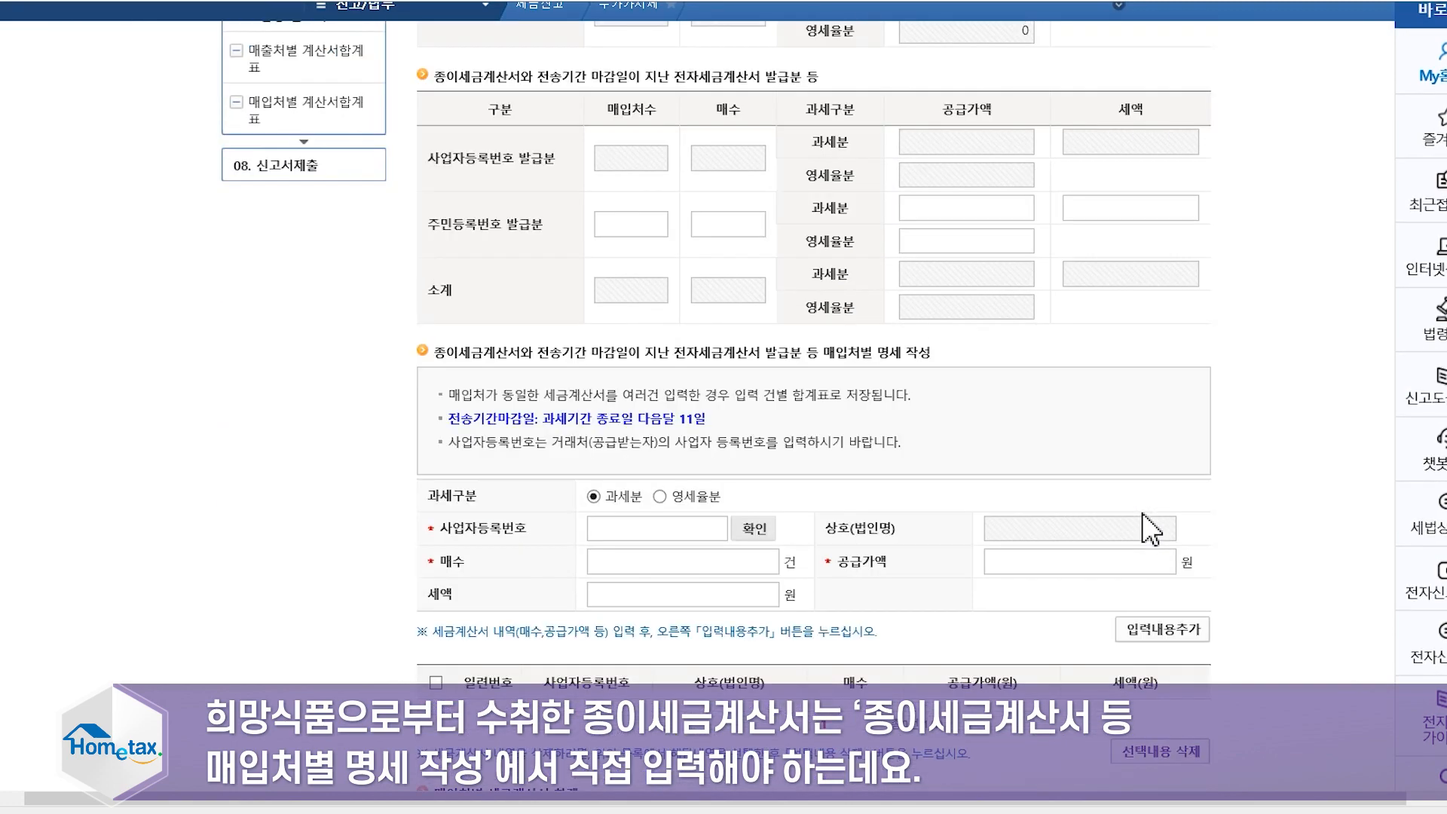
scroll(1151, 530, "down", 3)
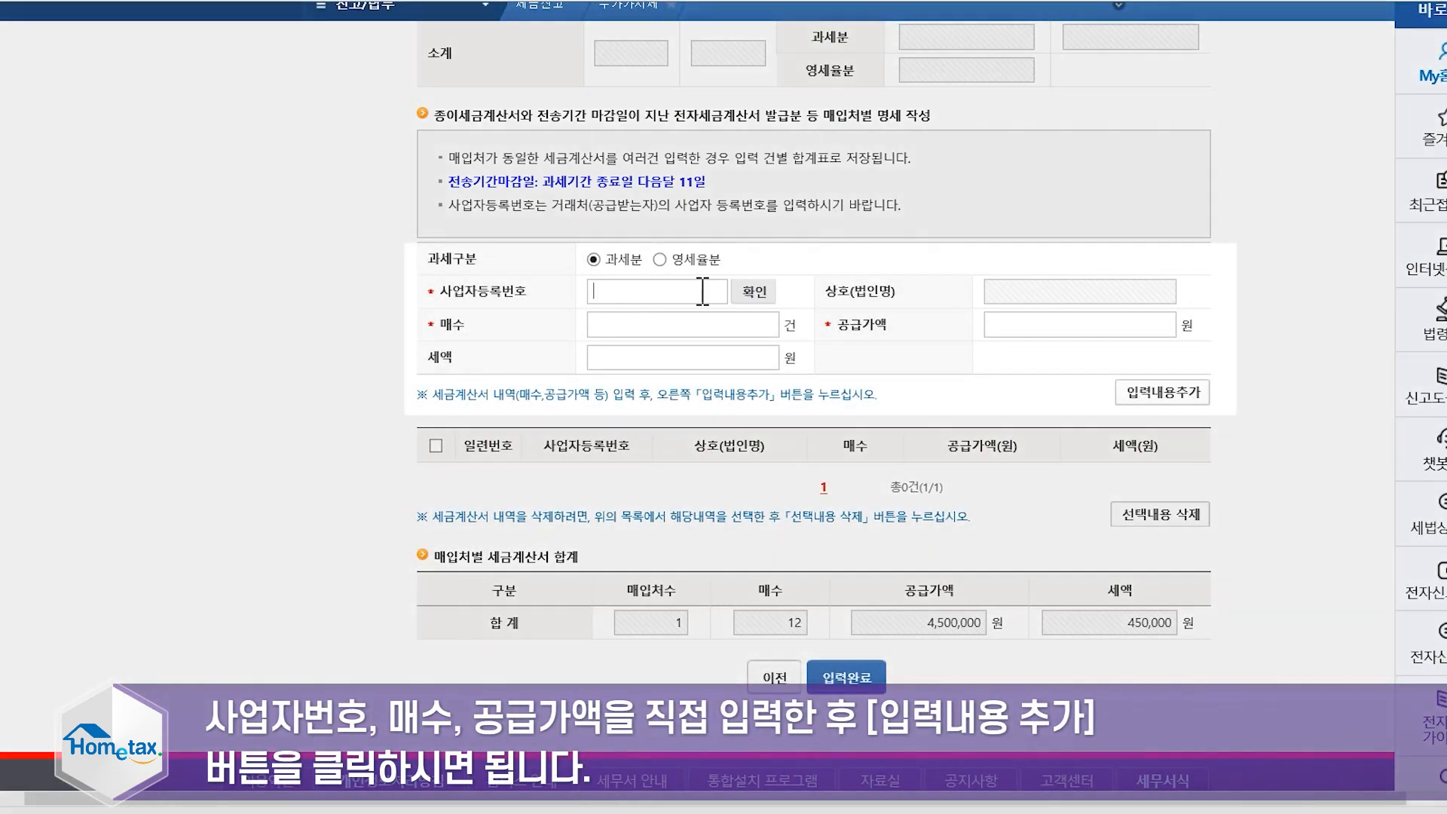
left_click(703, 291)
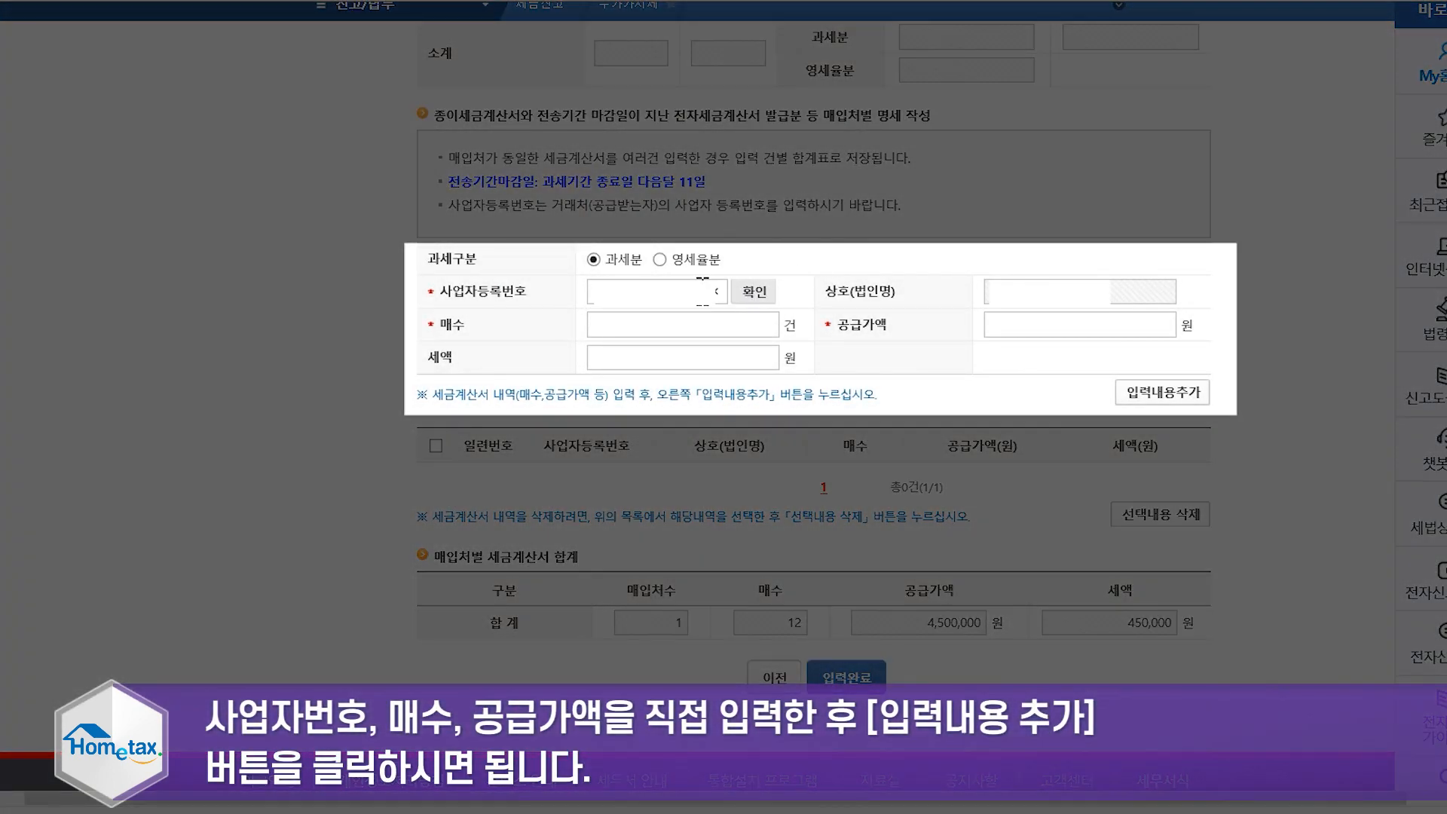
left_click(752, 292)
type("7500000")
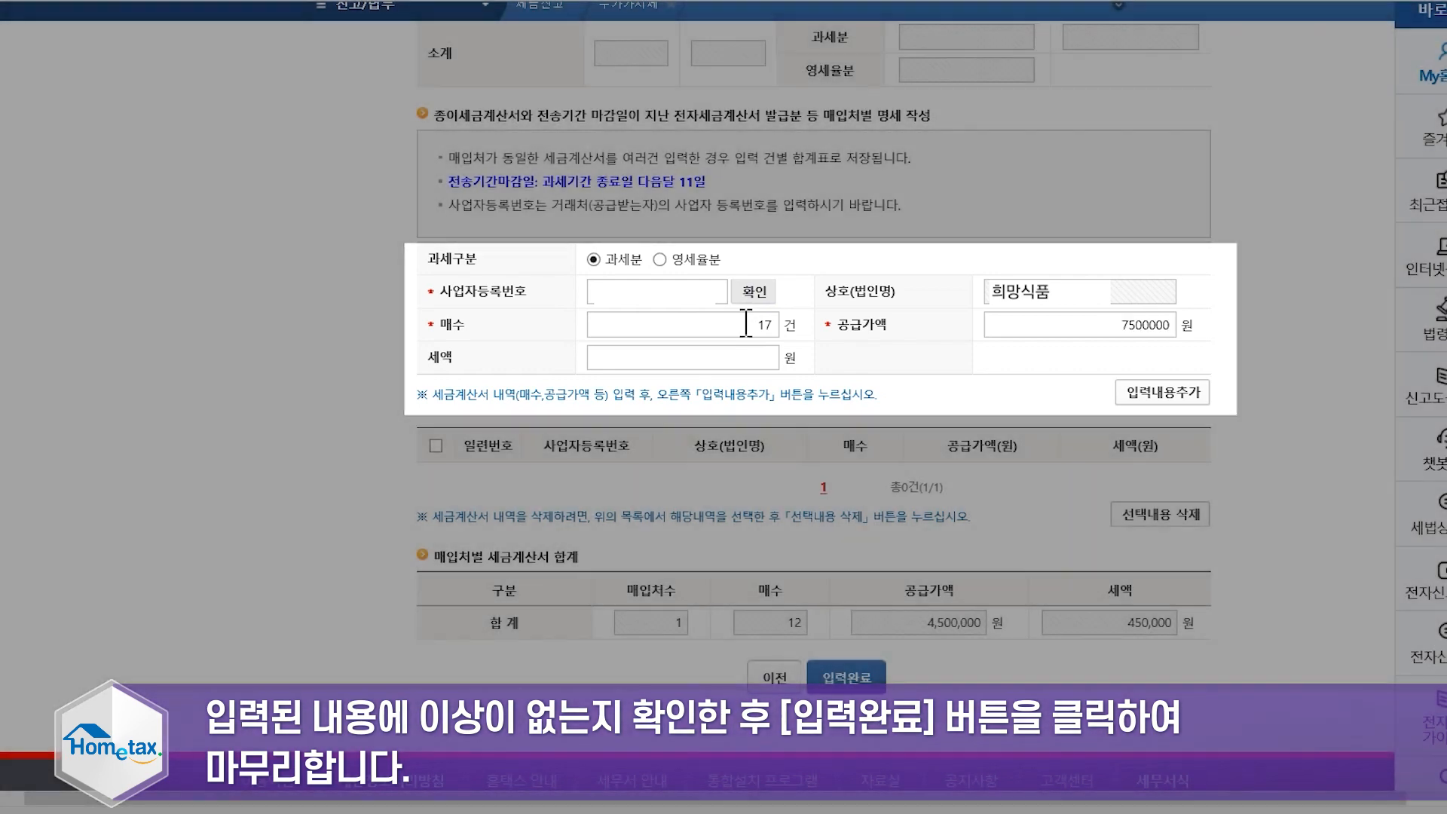
key("Tab")
left_click(1157, 393)
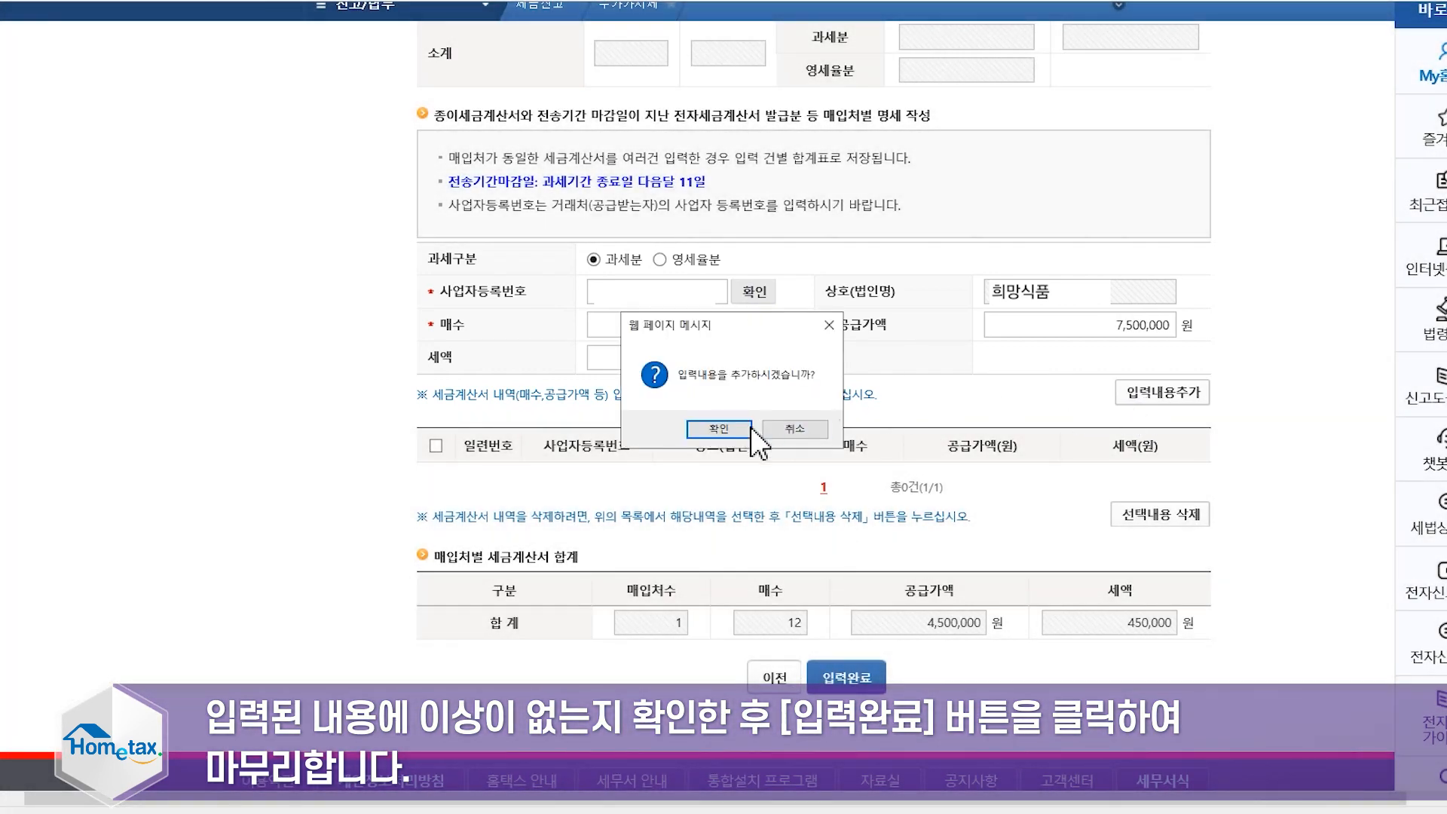
left_click(746, 427)
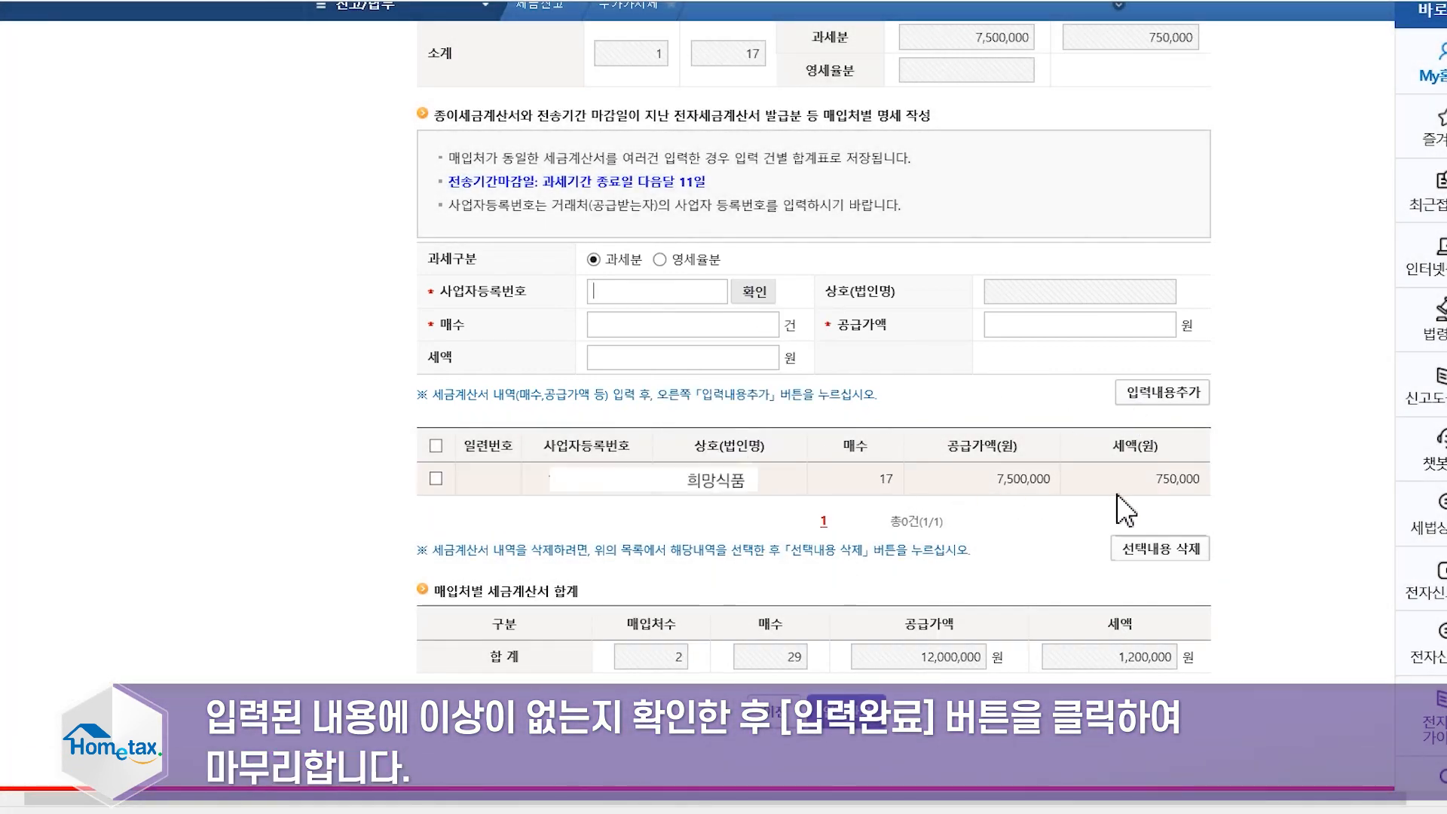
- Complete the purchase tax invoice summary, and save the return to open the credit card receipt statement (신용카드매출전표등 수령명세서)
scroll(1127, 505, "down", 3)
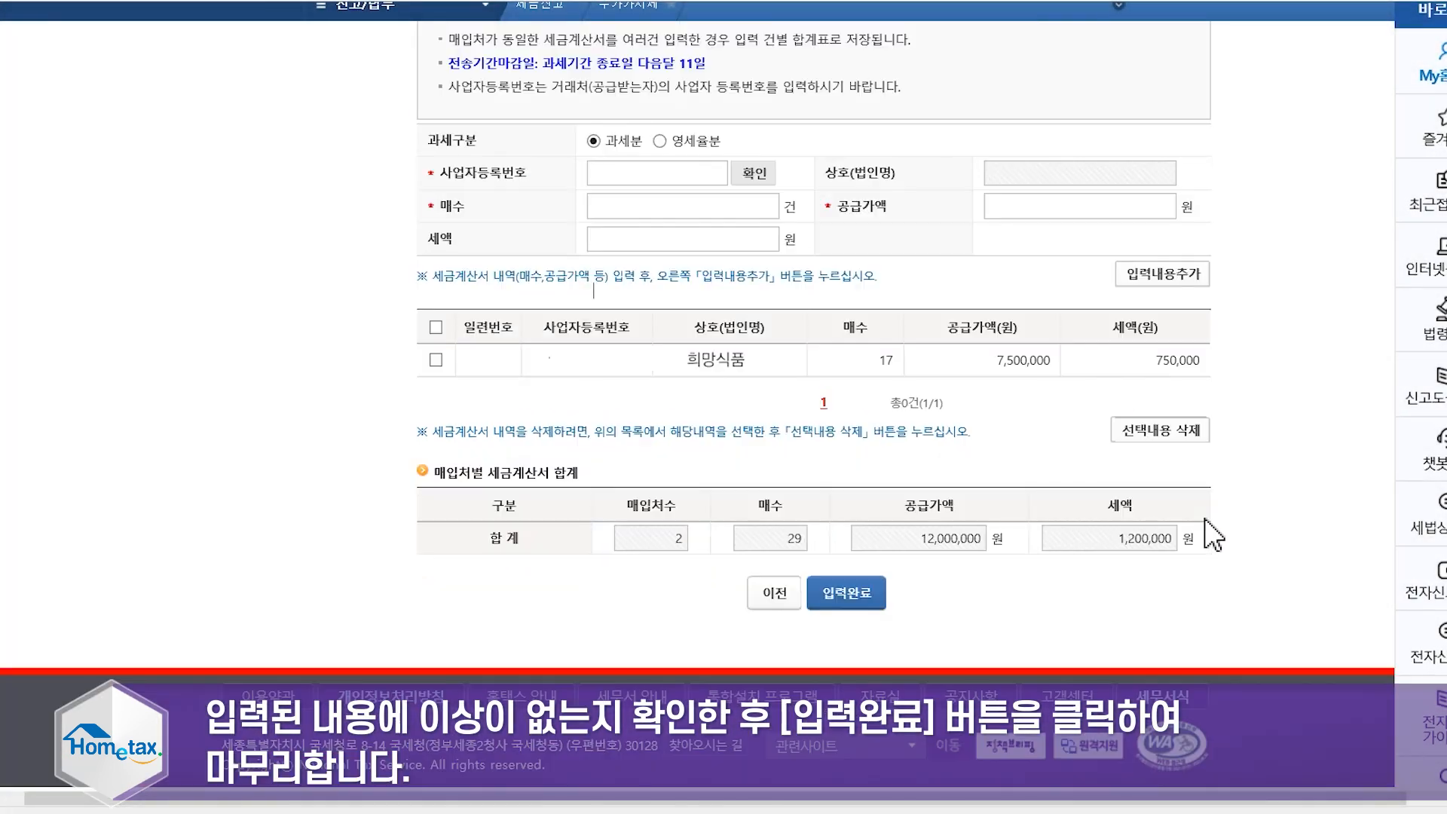
left_click(866, 604)
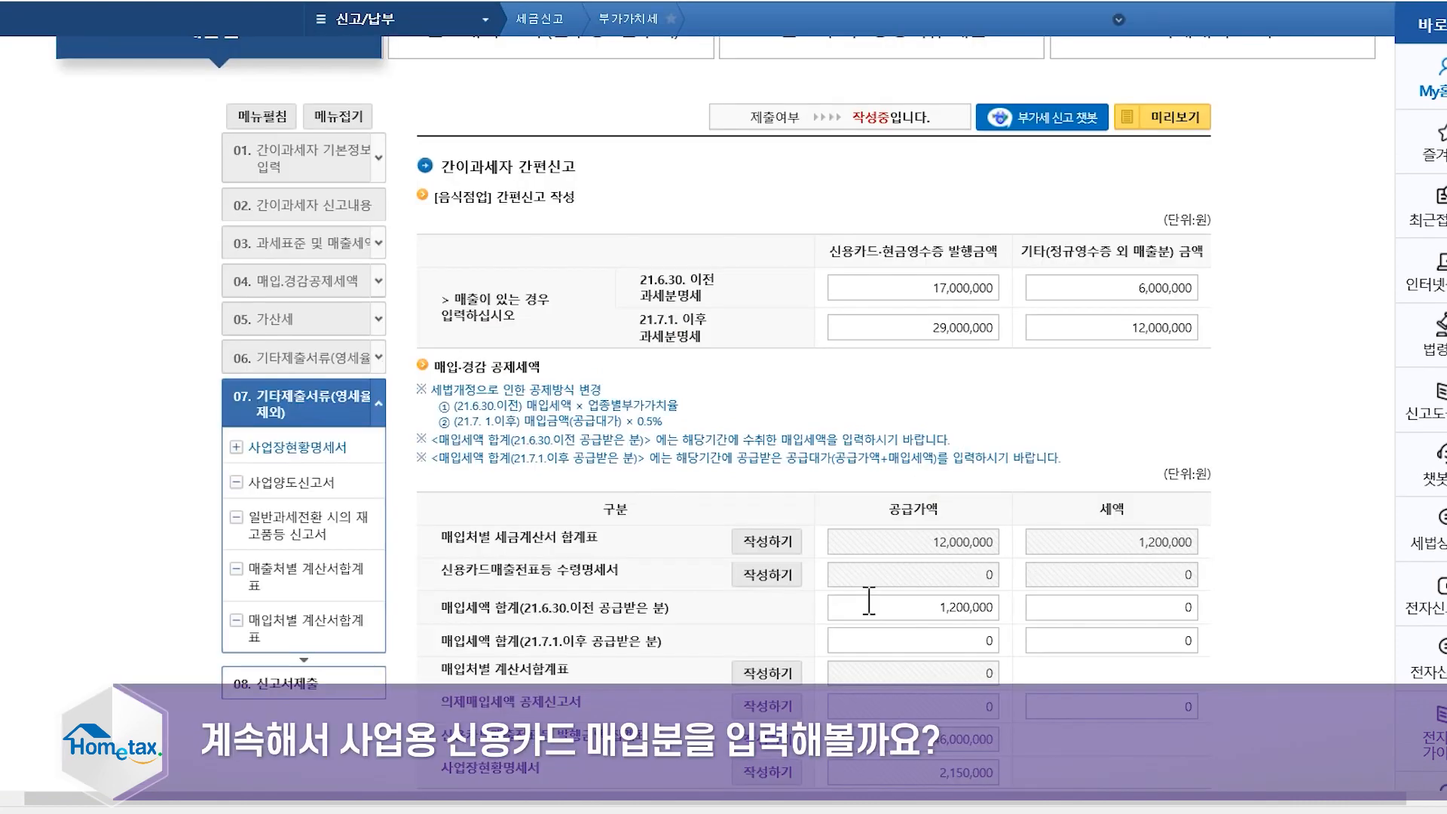
left_click(766, 576)
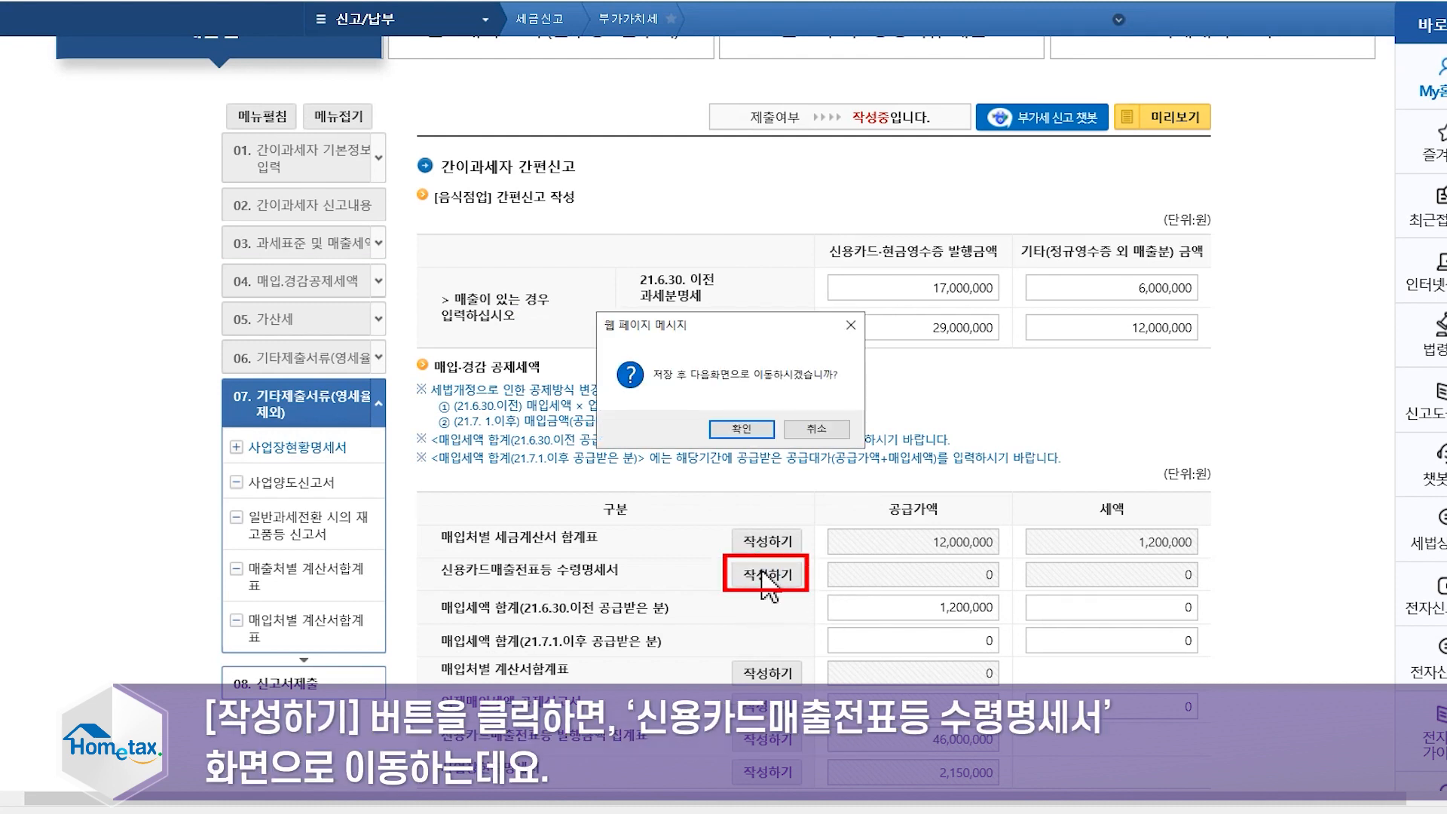
left_click(742, 430)
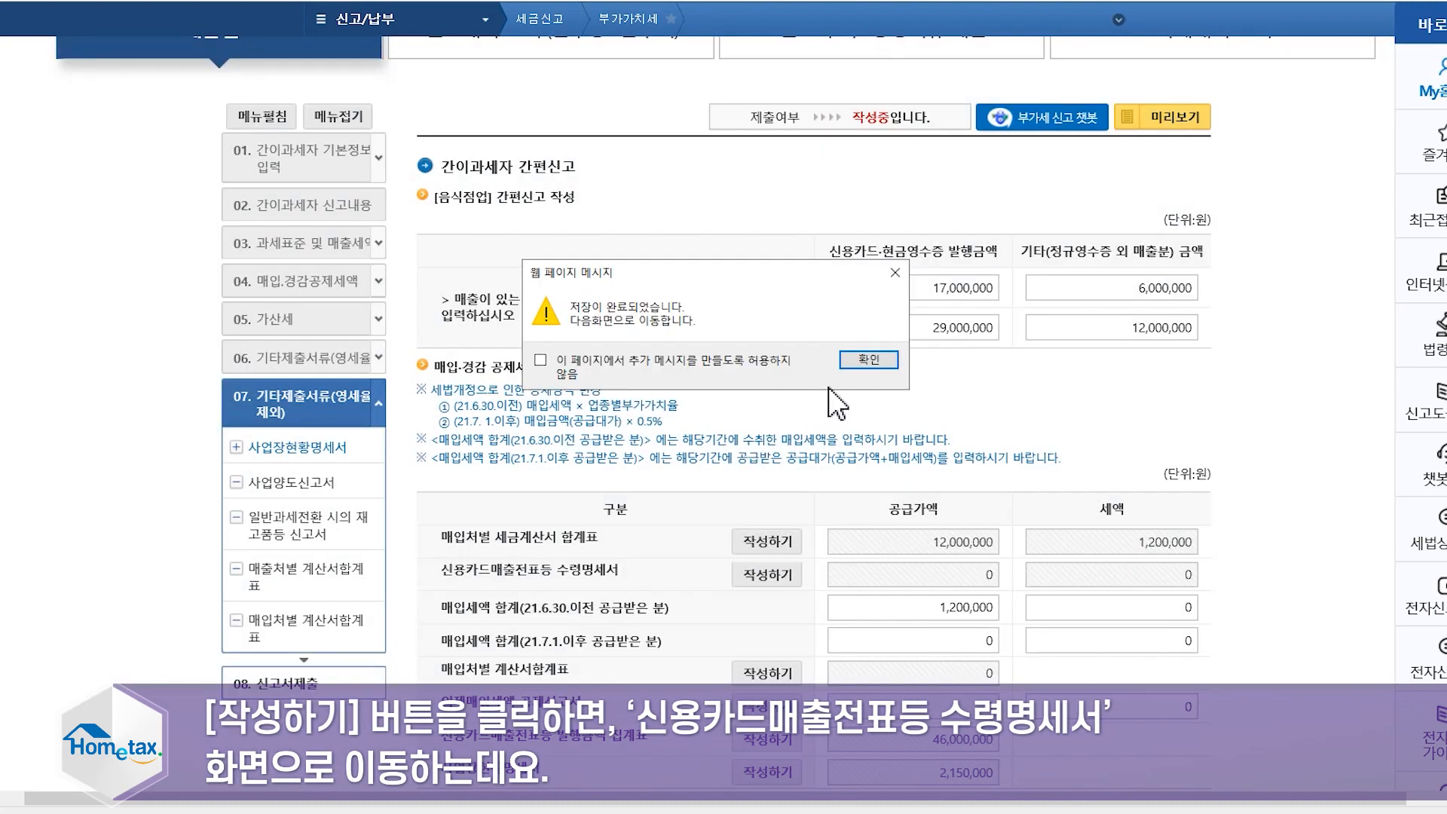
left_click(867, 362)
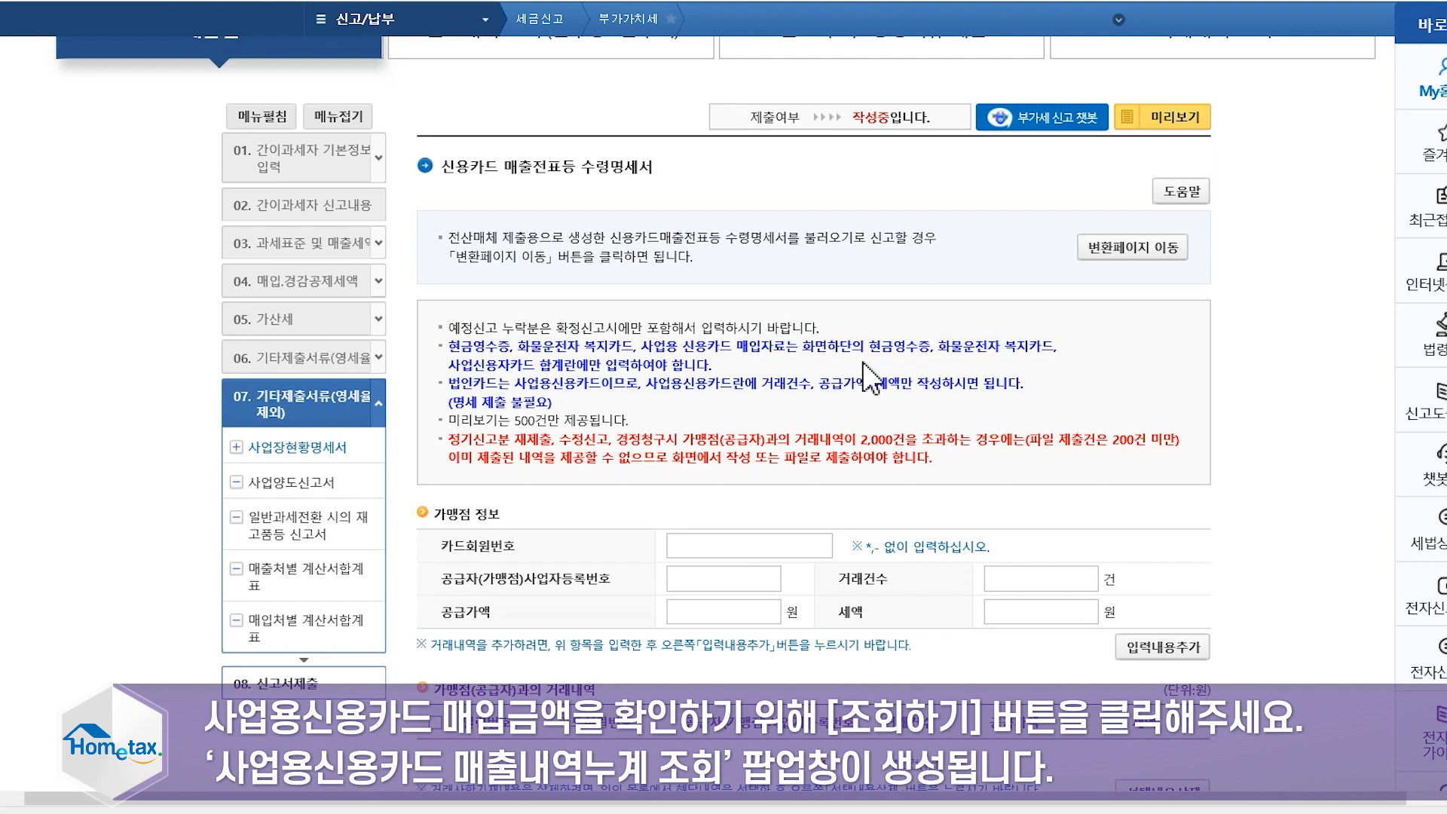
- Look up the cumulative business credit card (사업용신용카드) purchases for 2021, closing the results once reviewed
scroll(867, 373, "down", 6)
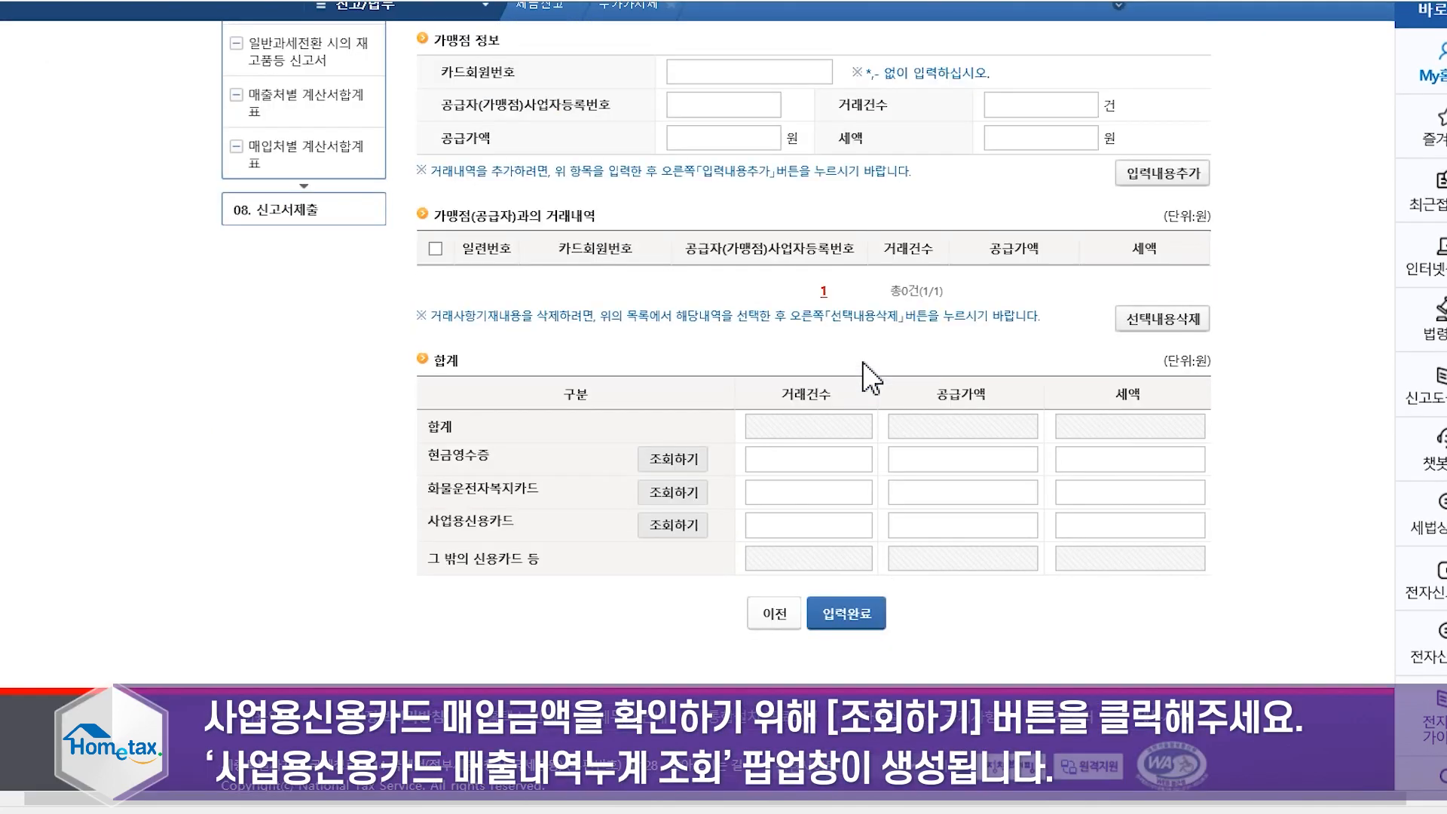
left_click(698, 526)
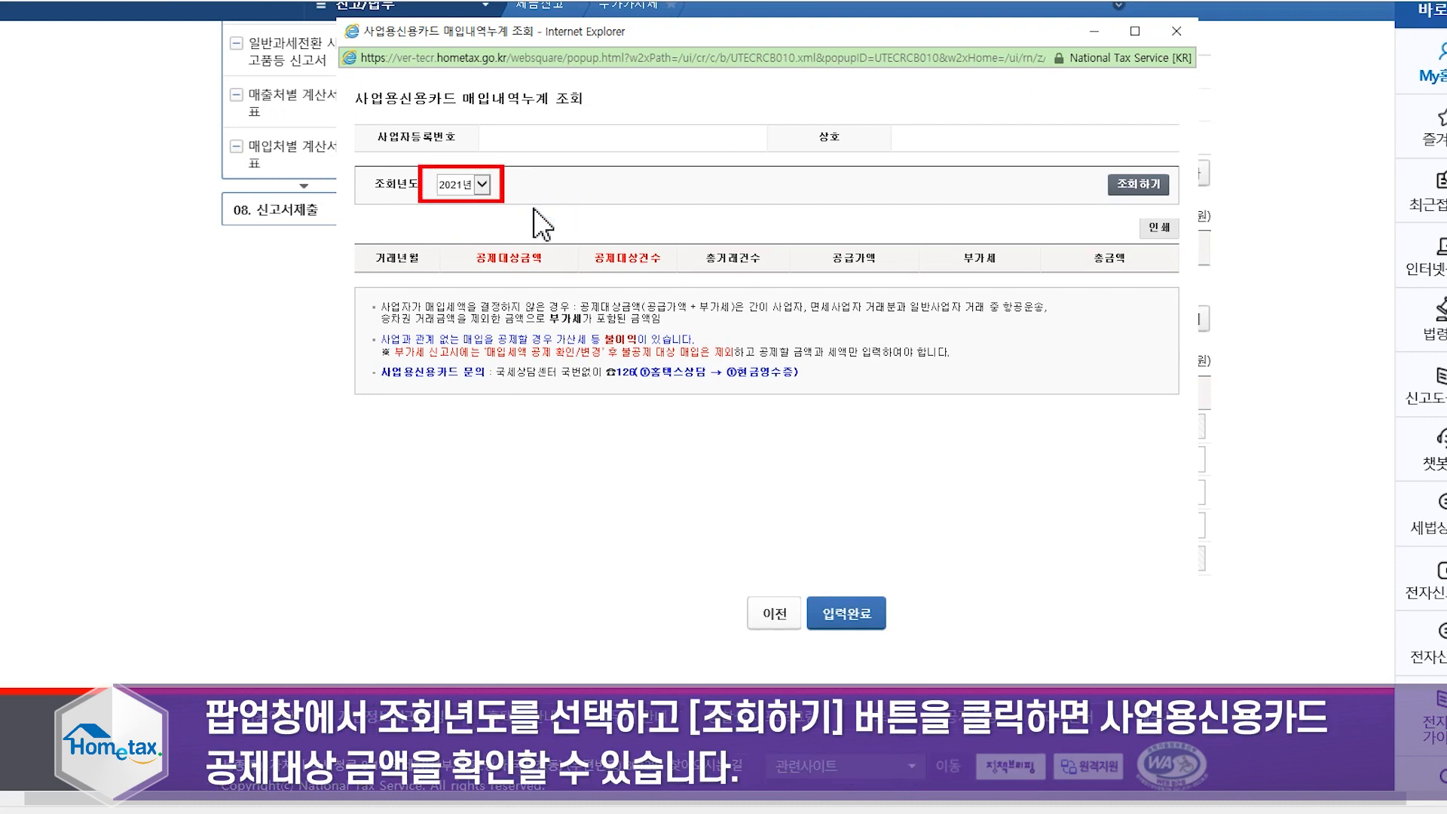
left_click(1134, 184)
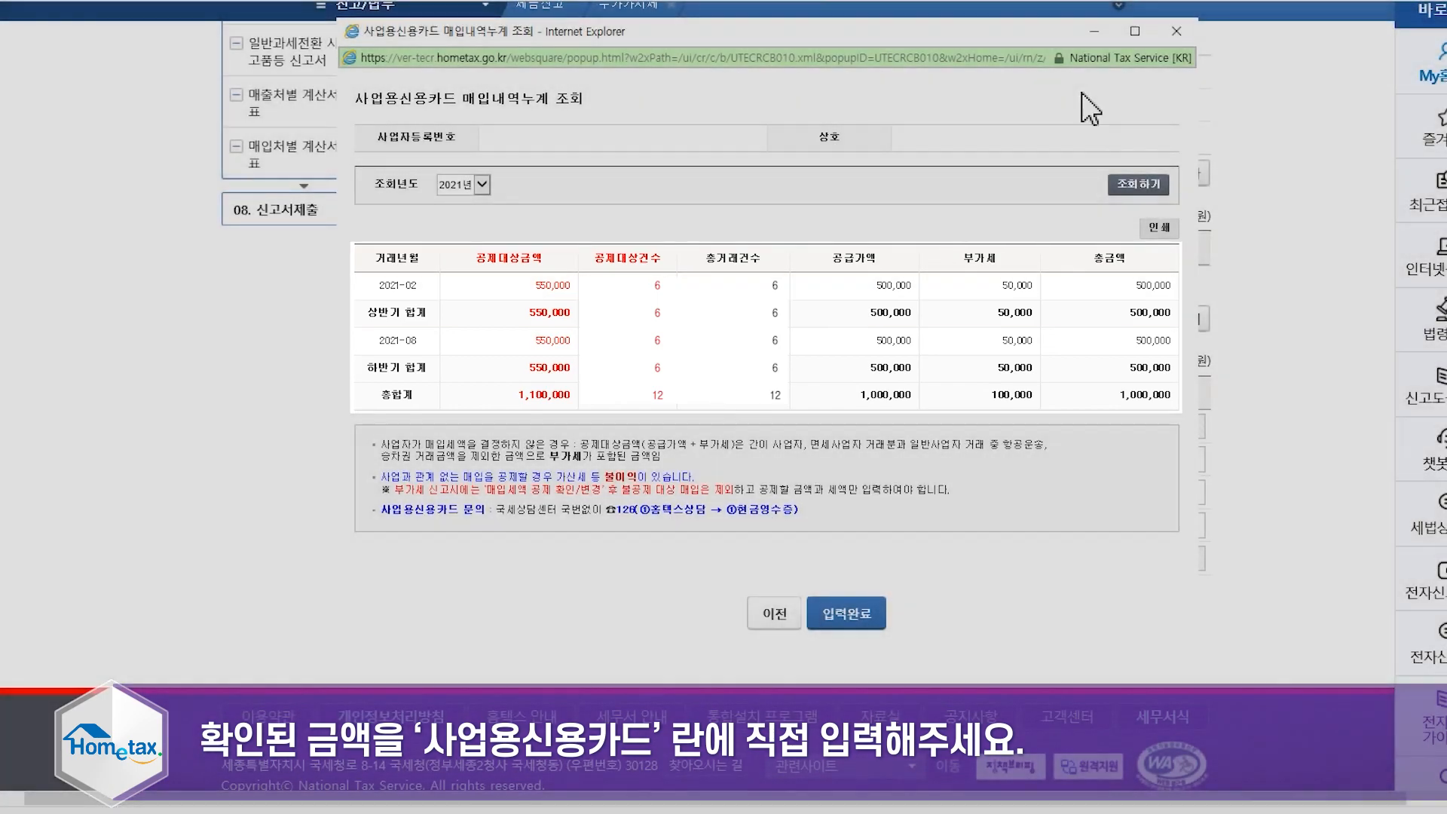
left_click(1176, 31)
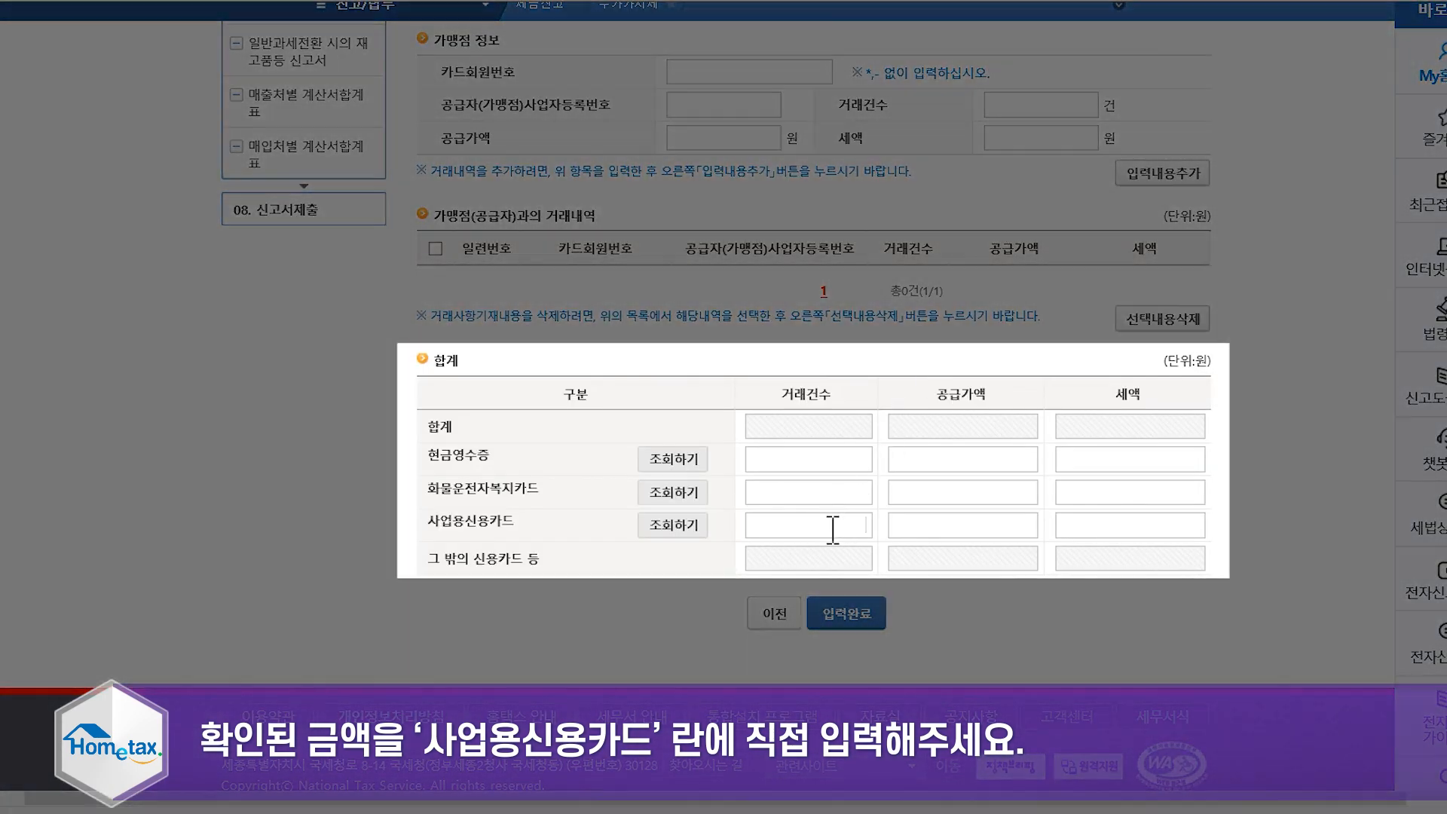
- Enter the business credit card (사업용신용카드) totals: 12 transactions, 1,000,000 won supply value and 100,000 won tax
left_click(833, 526)
type("12")
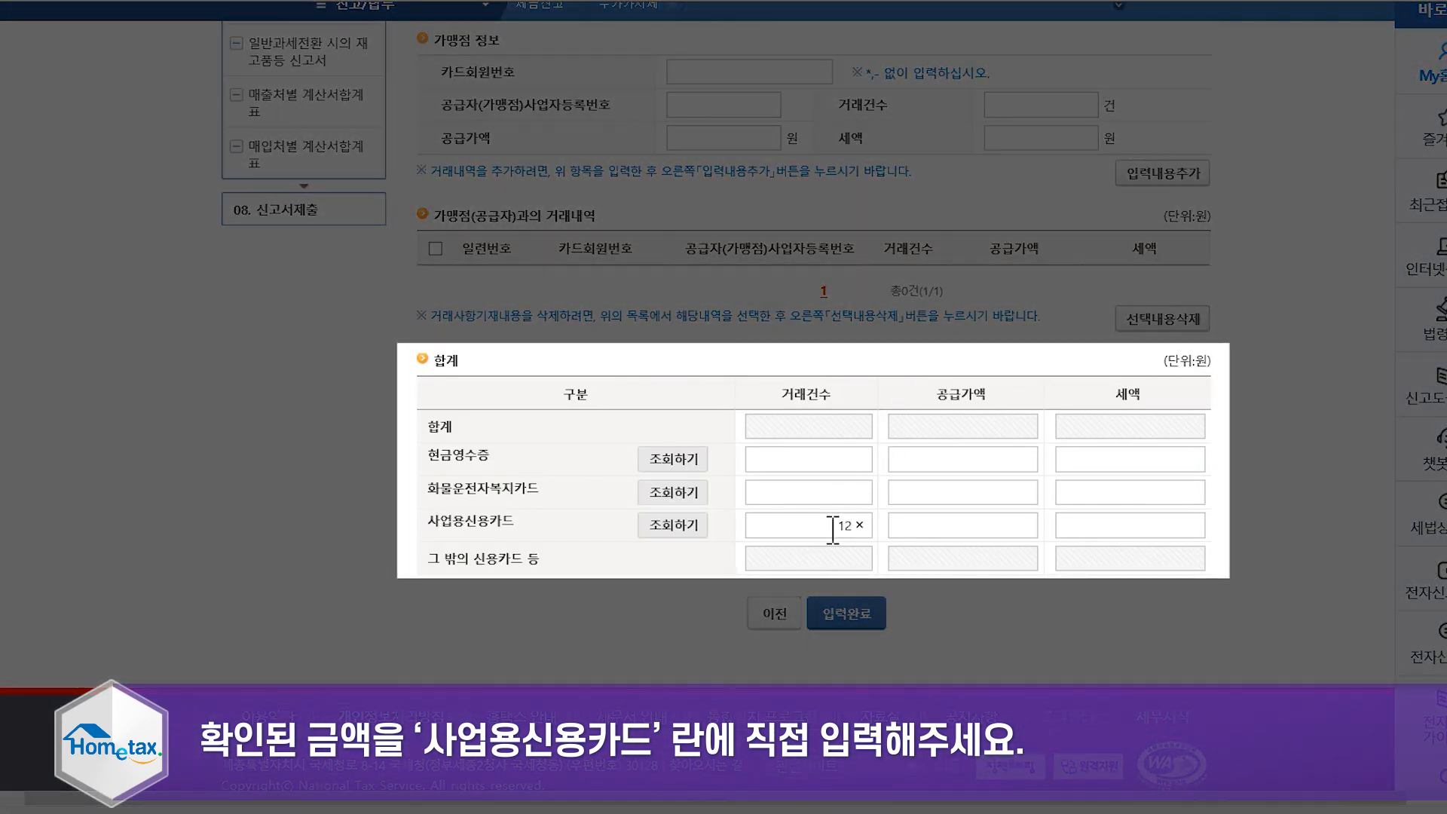
type("1000000")
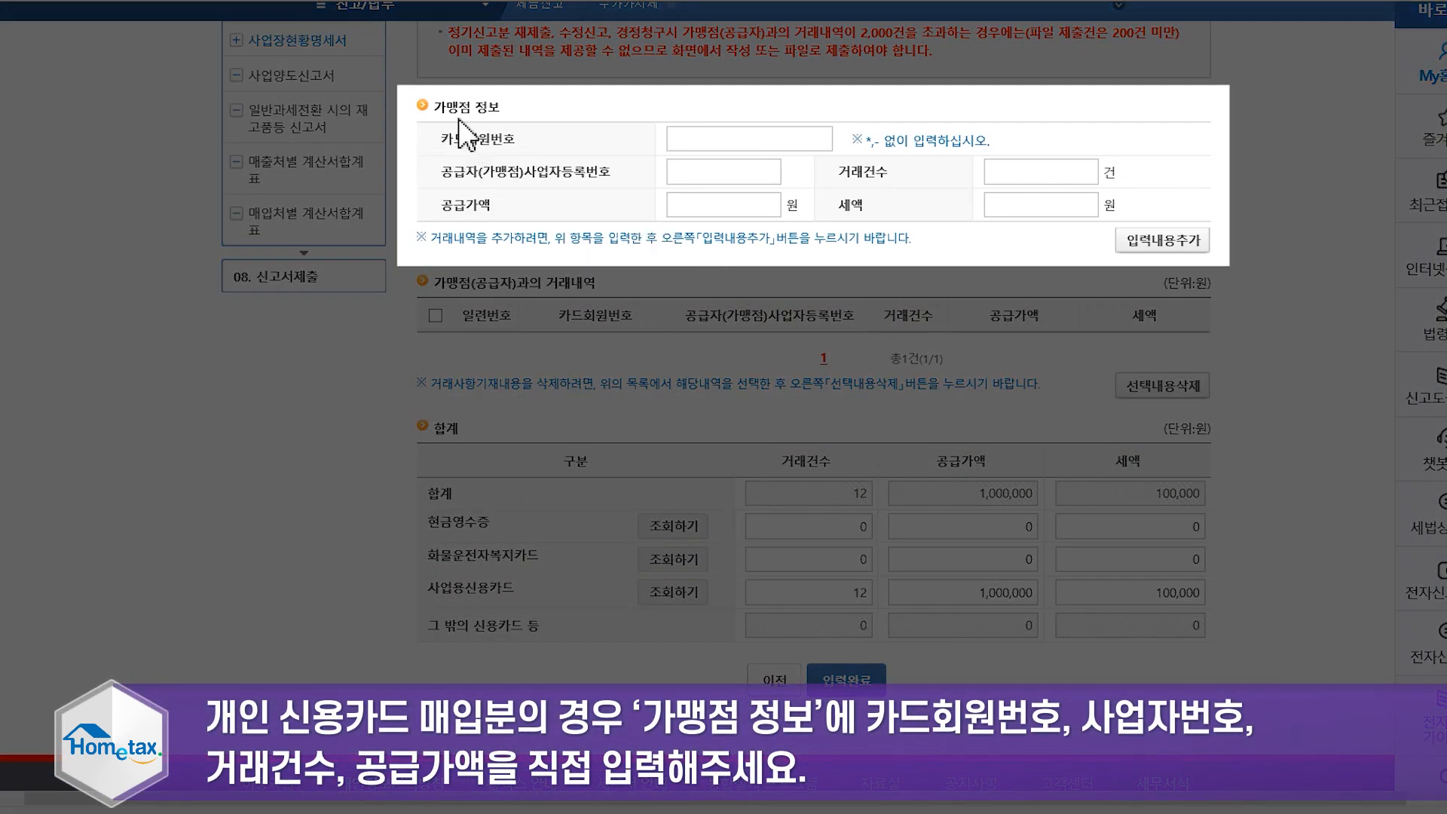
- Add a merchant entry with the card number, the supplier's business registration number, 17 transactions, 3,000,000 won supply value and 0 tax
left_click(723, 139)
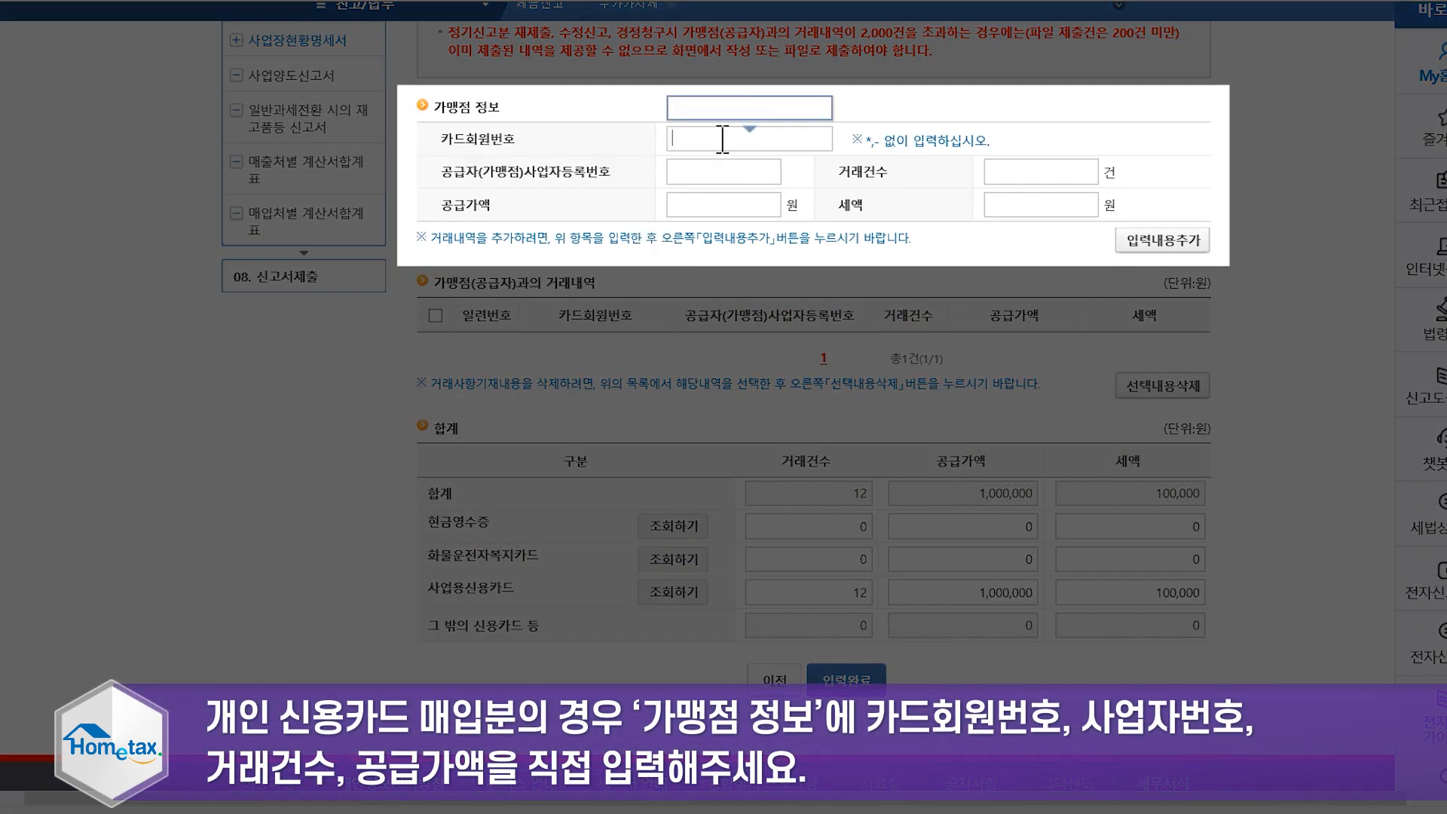
type("●●")
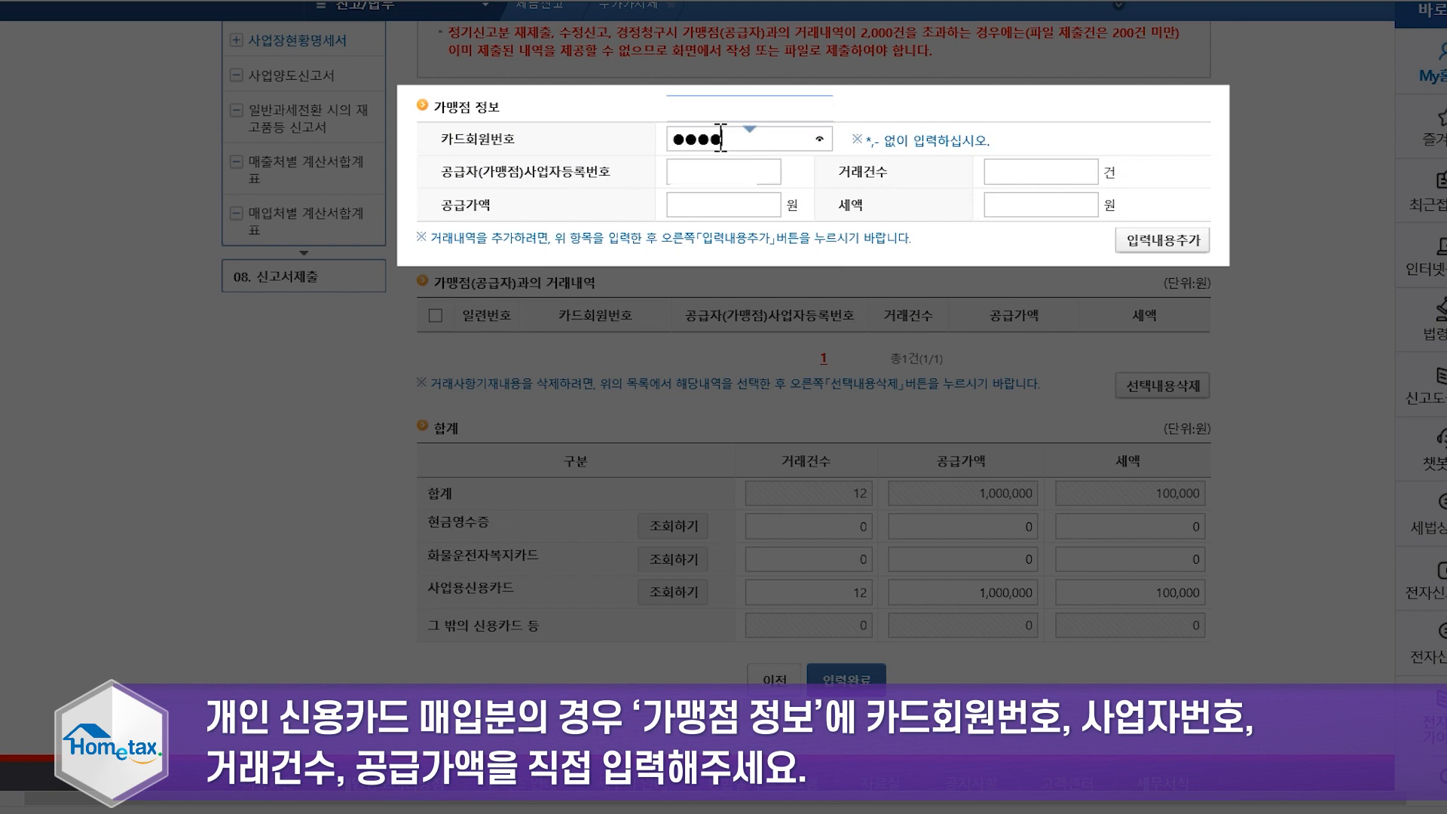
type("●●●●●●●●●●●●●●")
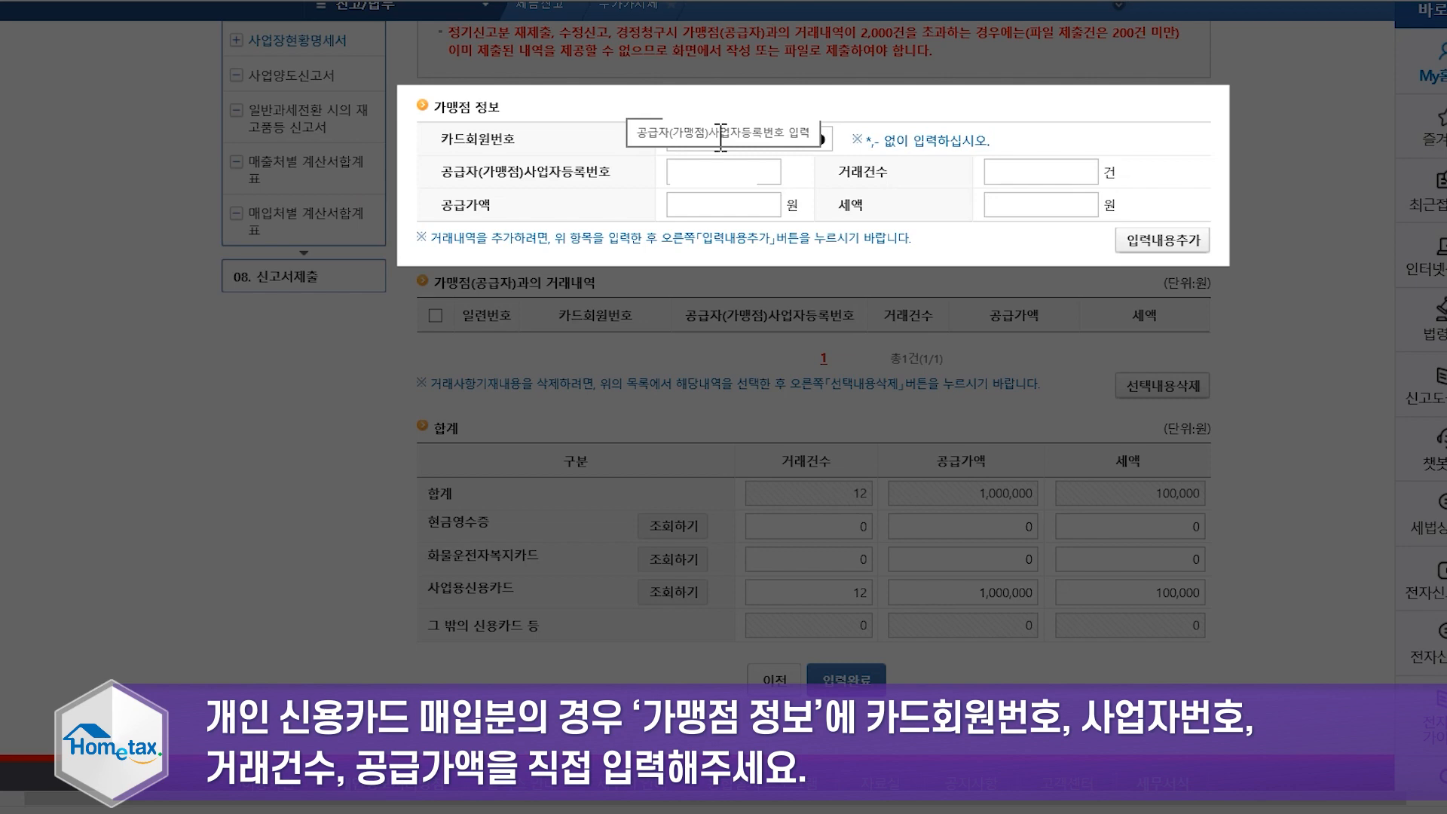
key("Tab")
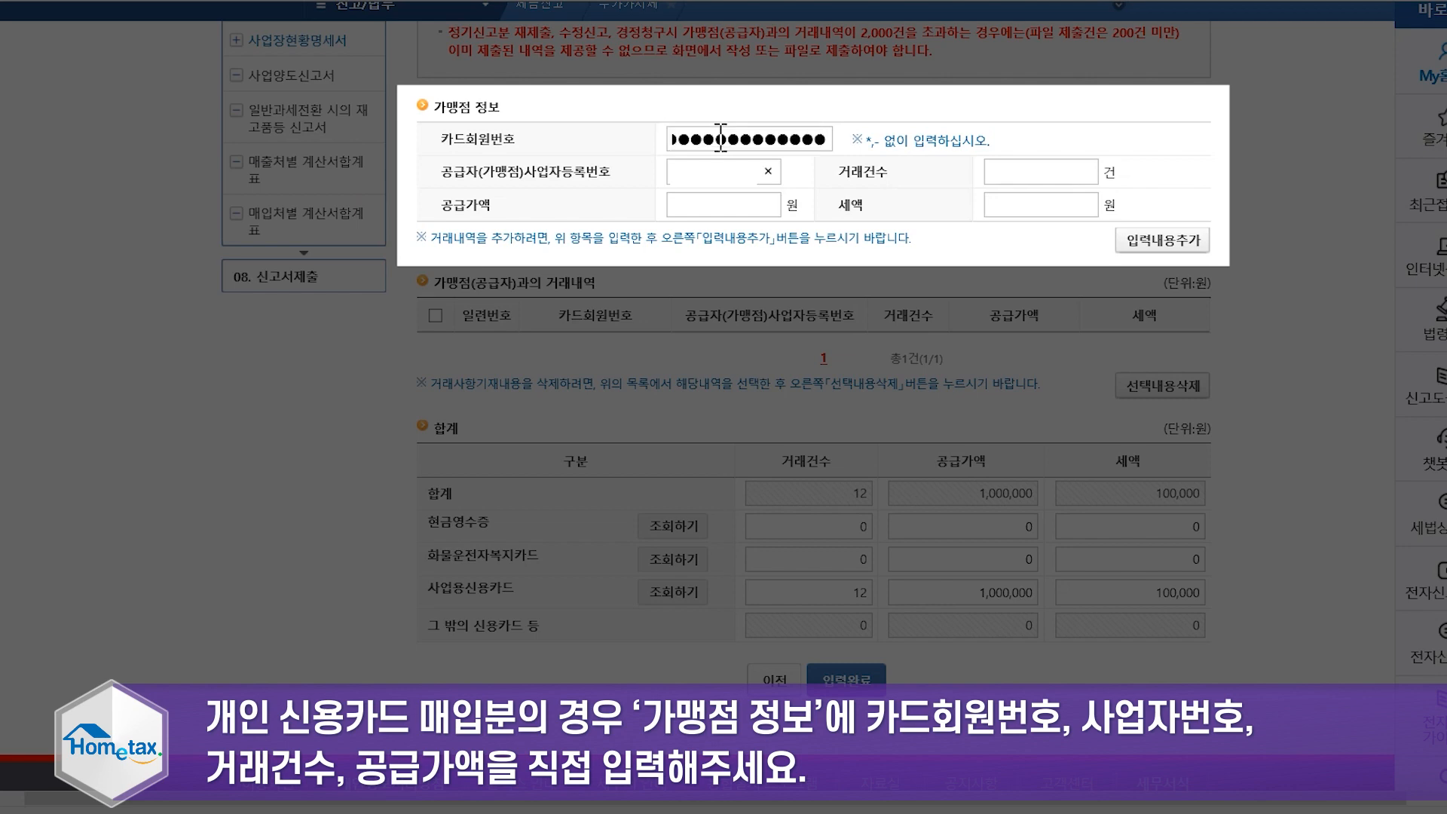
key("Tab")
type("17")
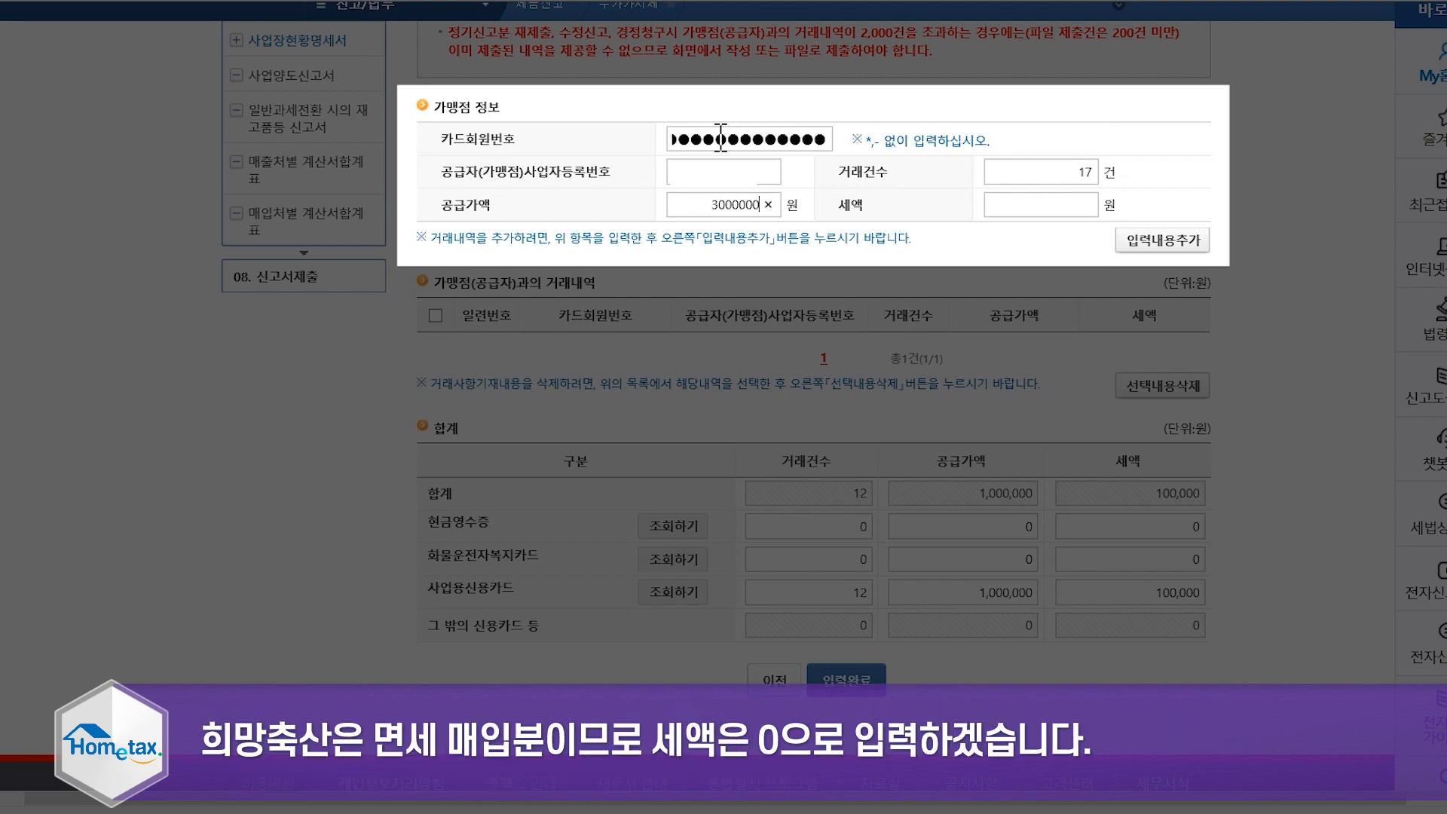
key("Tab")
type("300000")
key("BackSpace")
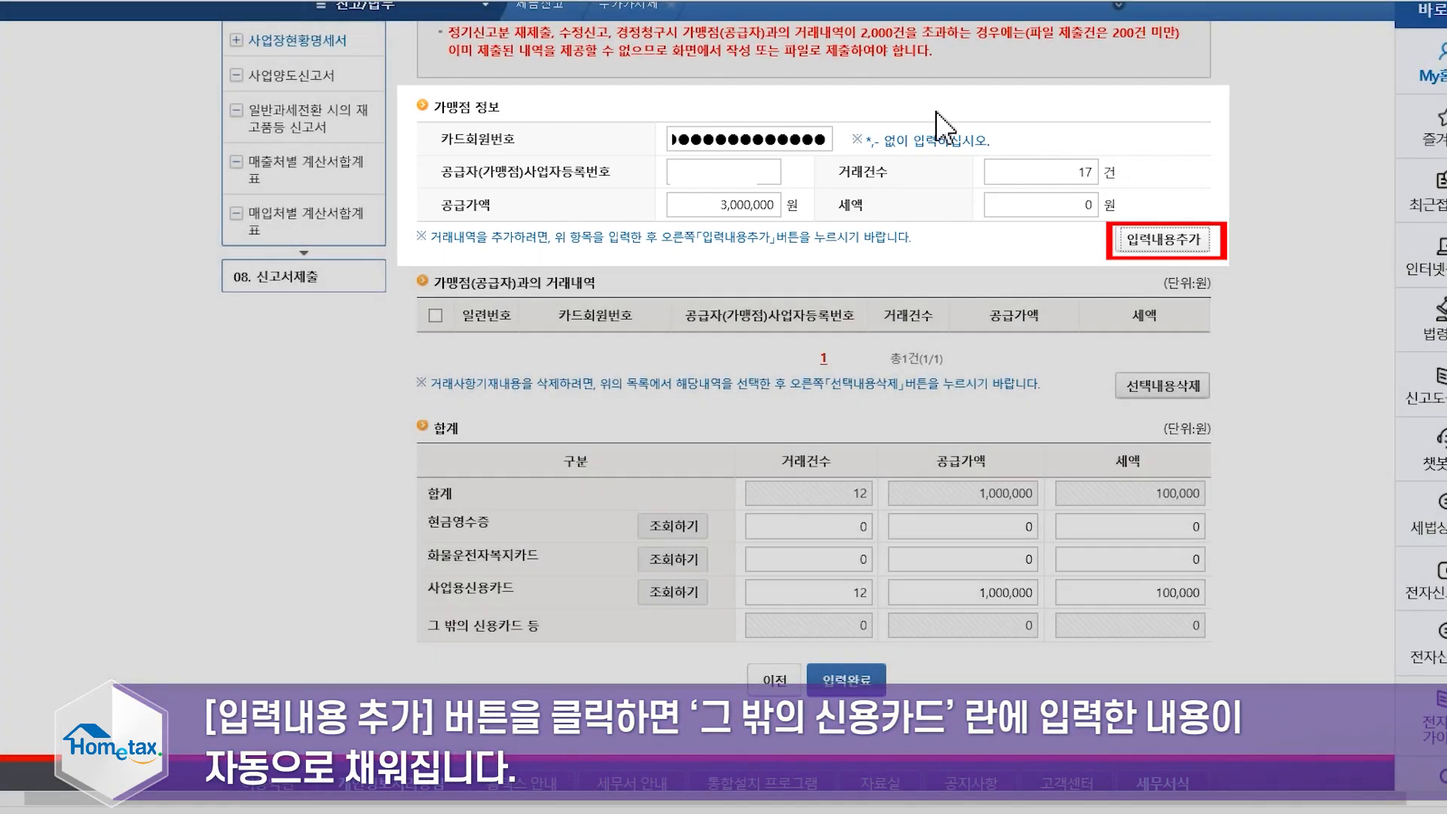
left_click(1142, 245)
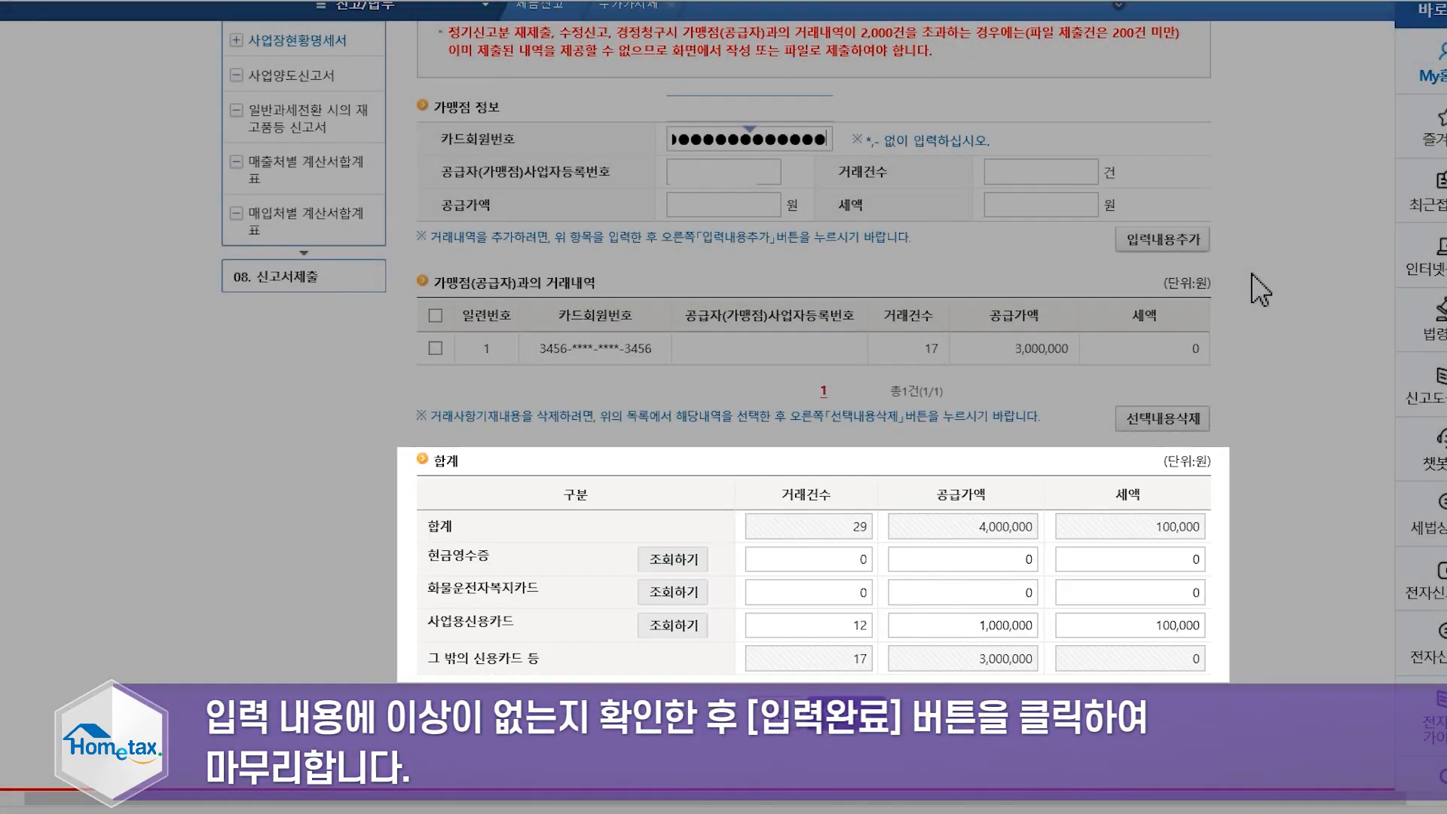
- Submit the completed credit card receipt statement and return to the simplified return form (간이과세자 간편신고)
scroll(1261, 289, "down", 2)
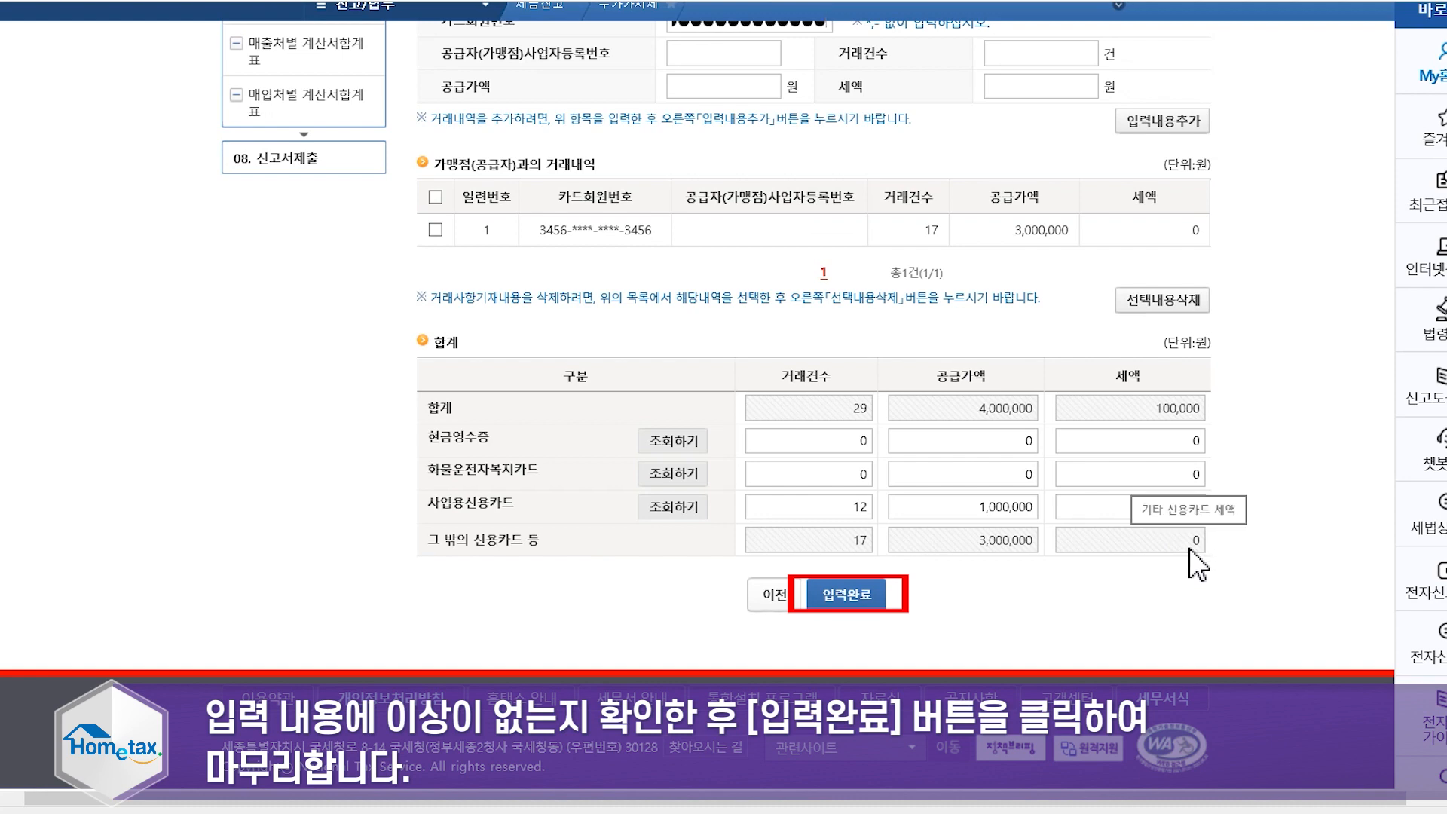
left_click(870, 601)
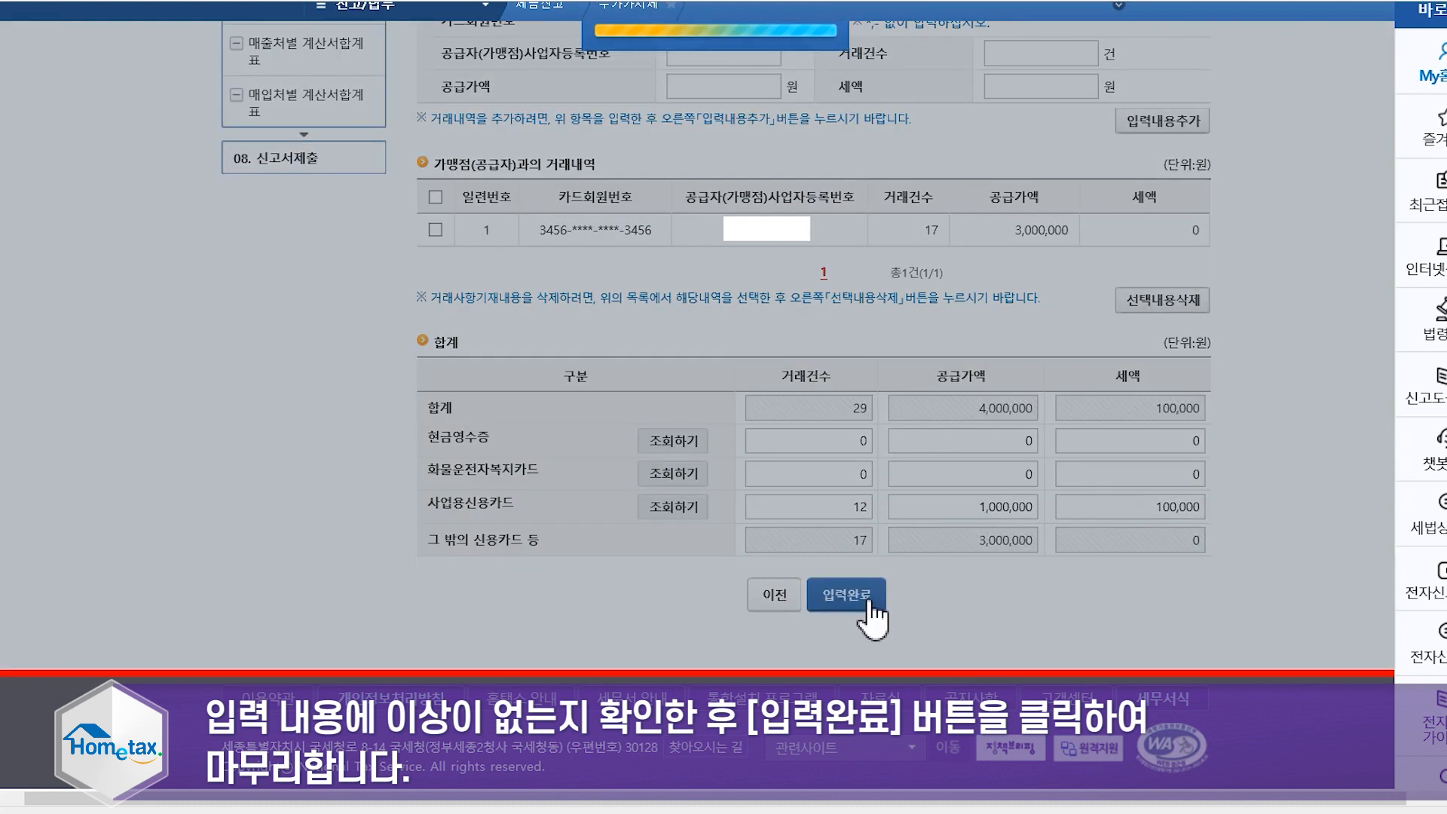
left_click(784, 429)
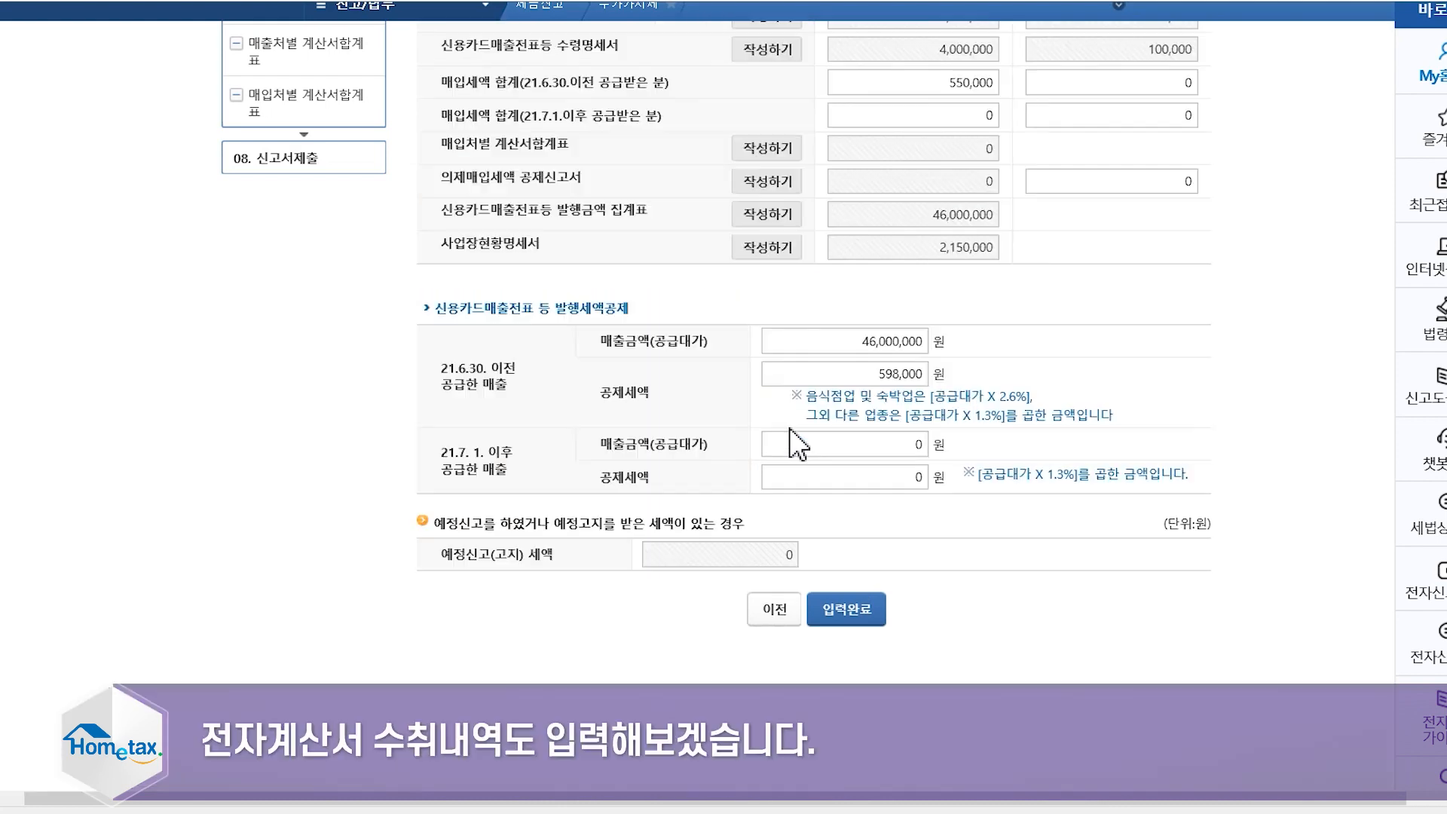
- Save the return and open the purchase invoice summary by supplier (매입처별 계산서합계표)
scroll(798, 445, "up", 2)
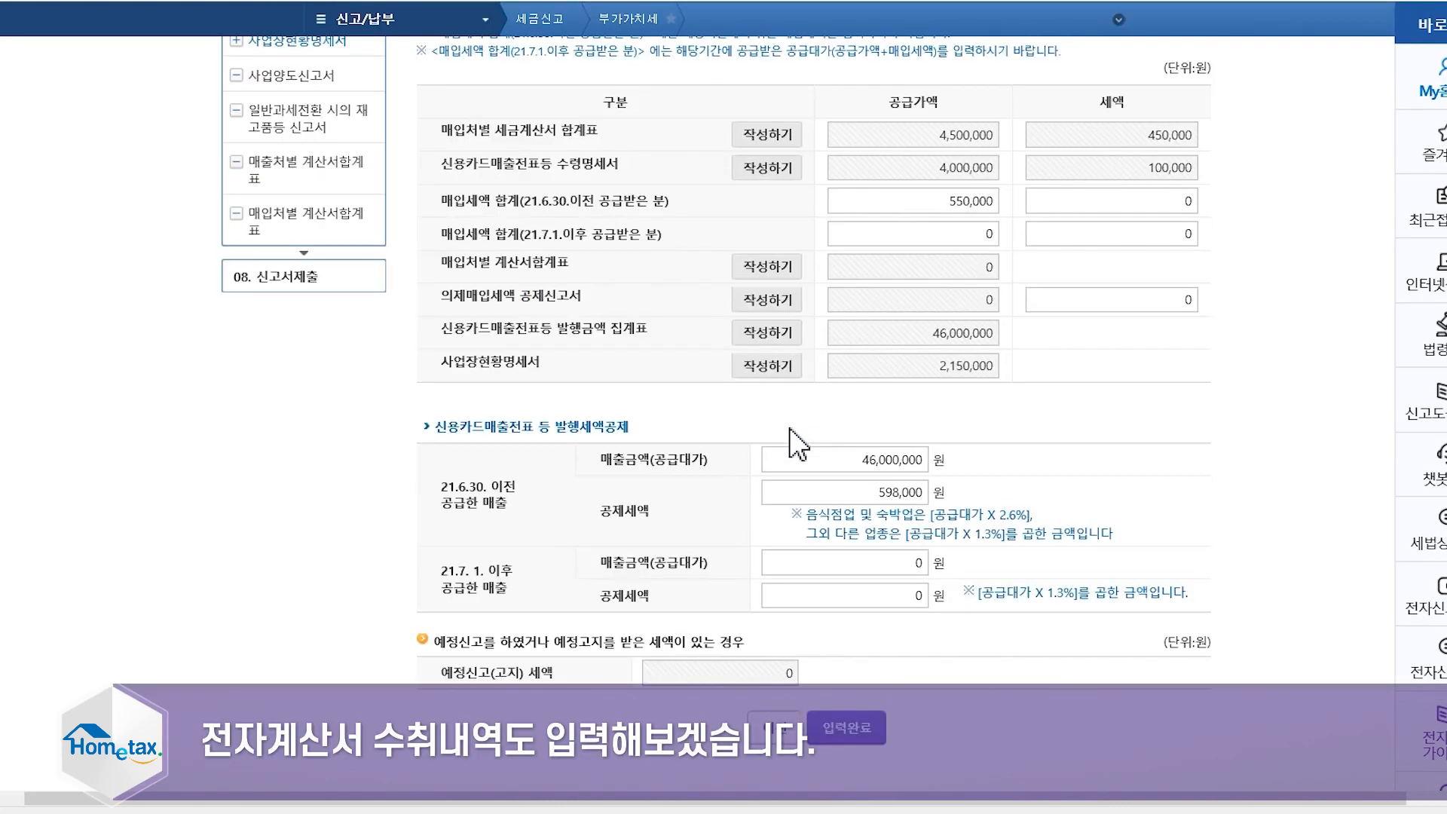
scroll(793, 437, "up", 2)
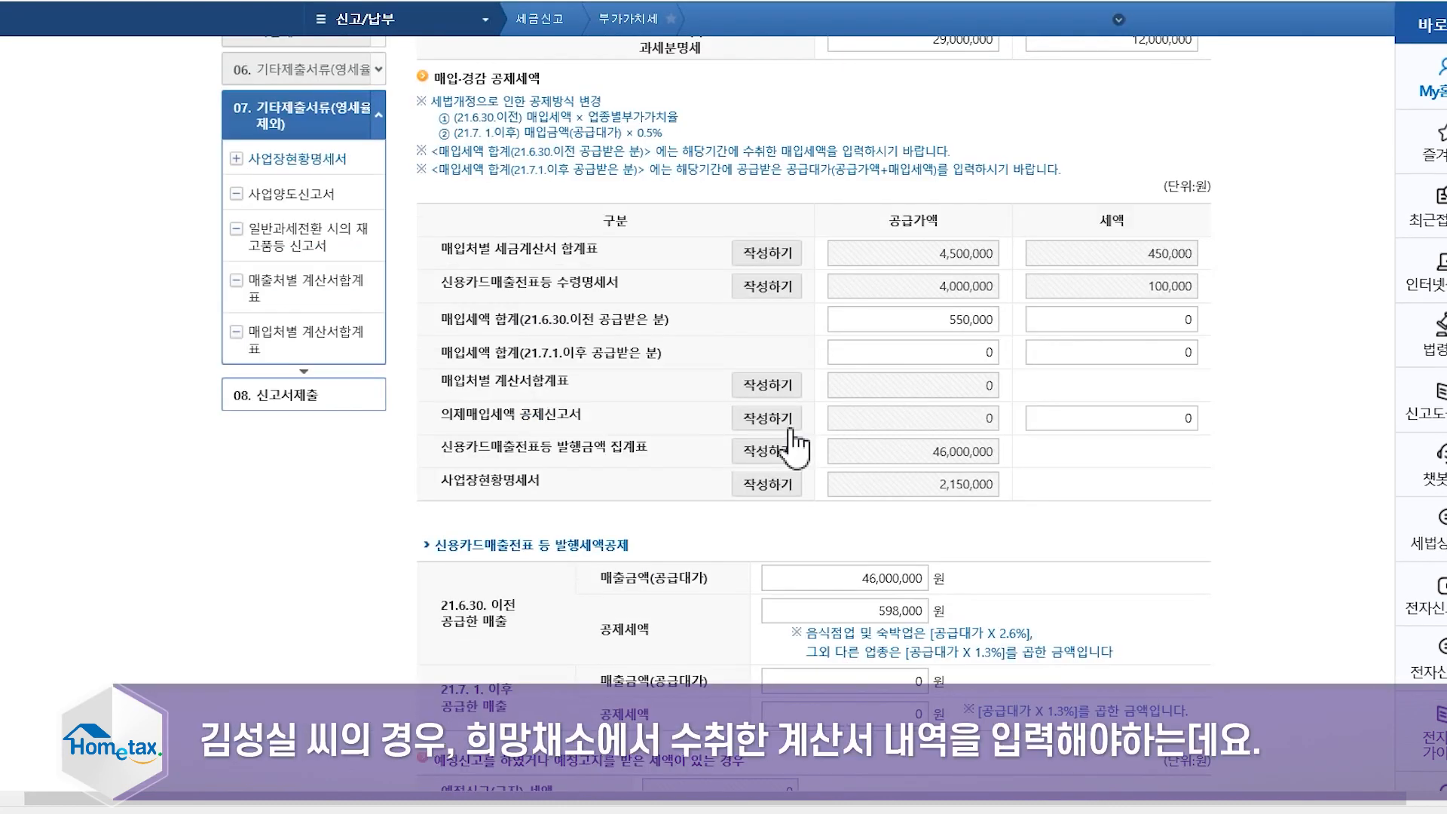
scroll(796, 445, "up", 4)
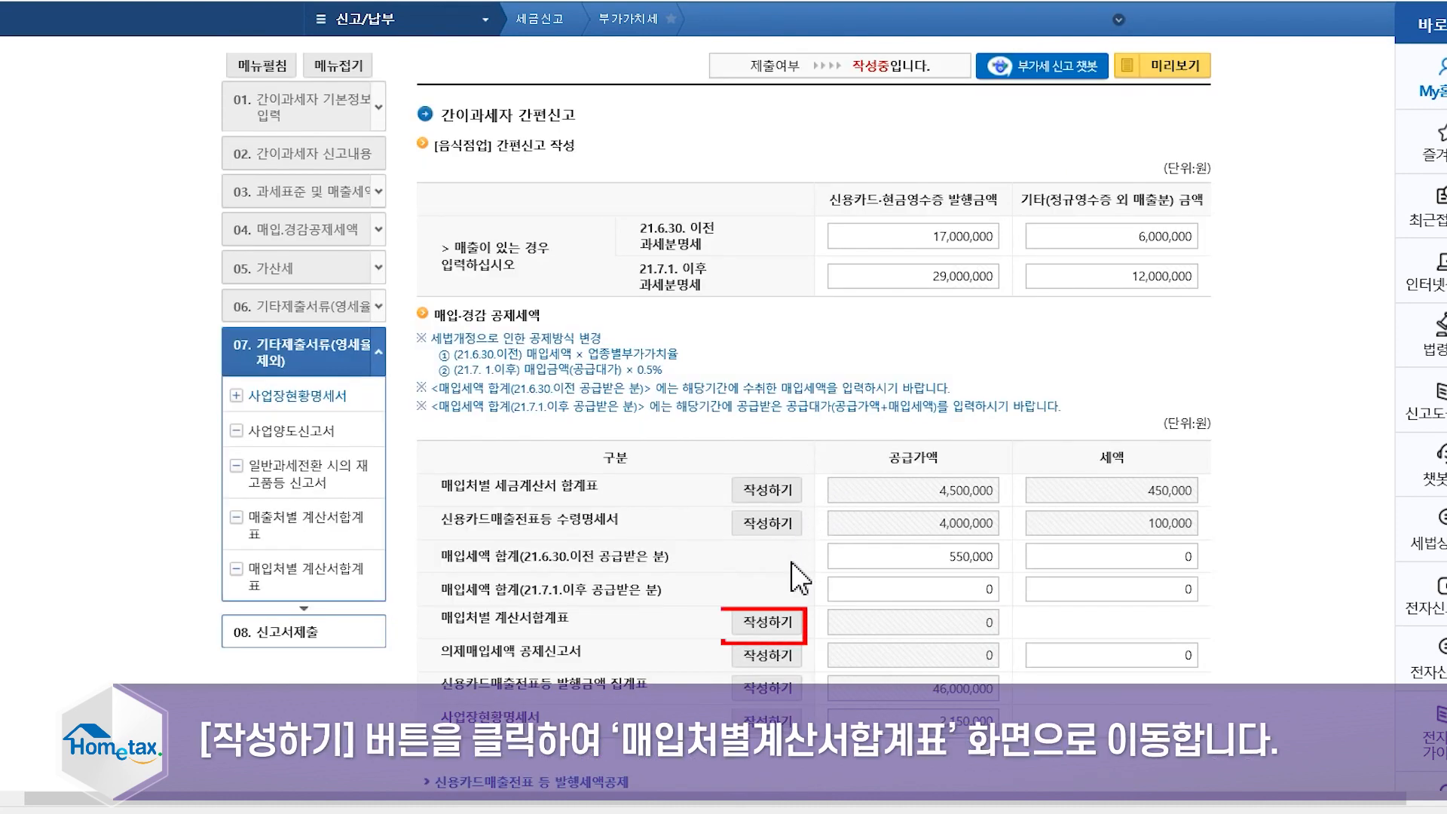
left_click(782, 623)
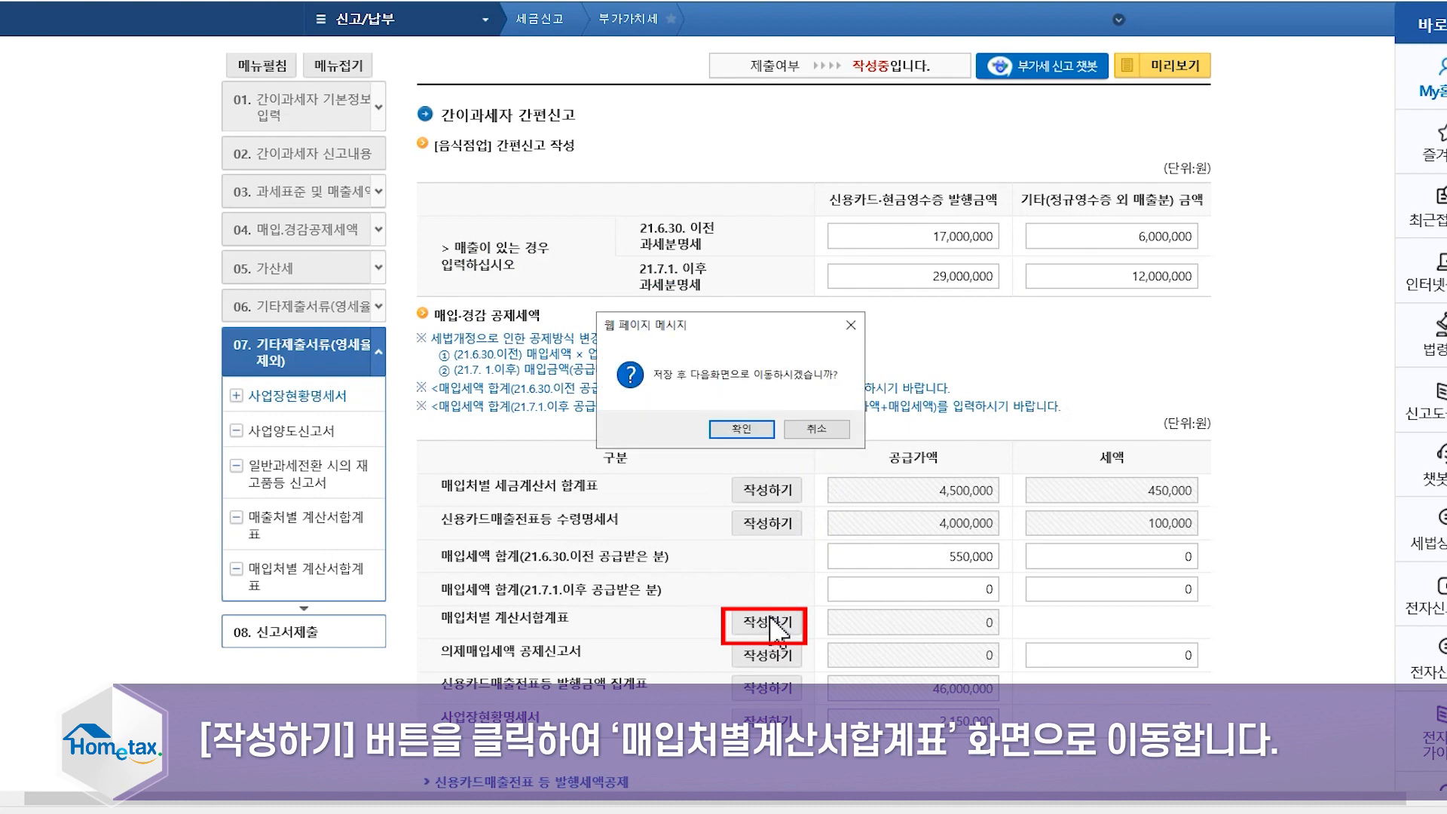
left_click(745, 430)
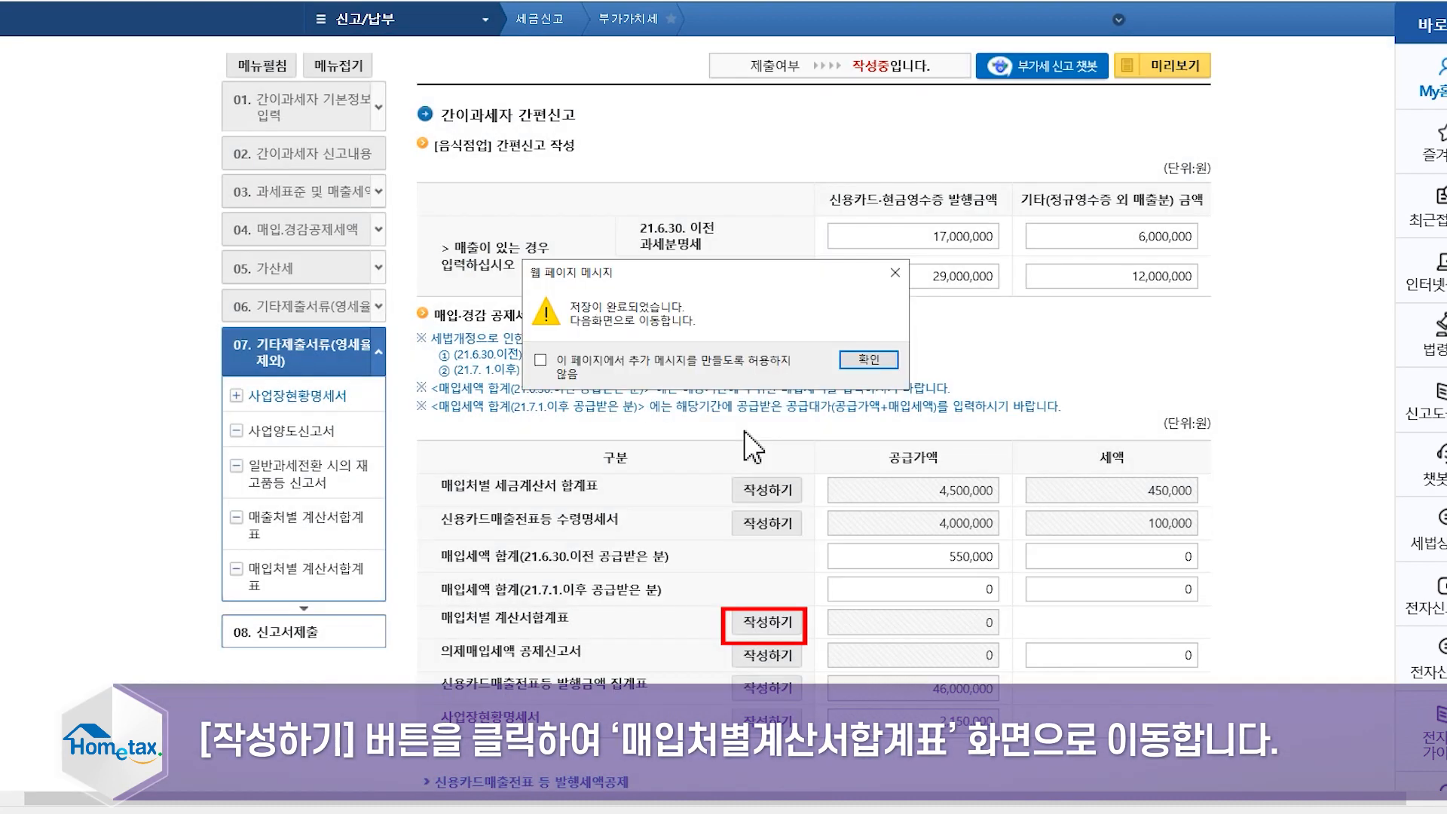
left_click(868, 361)
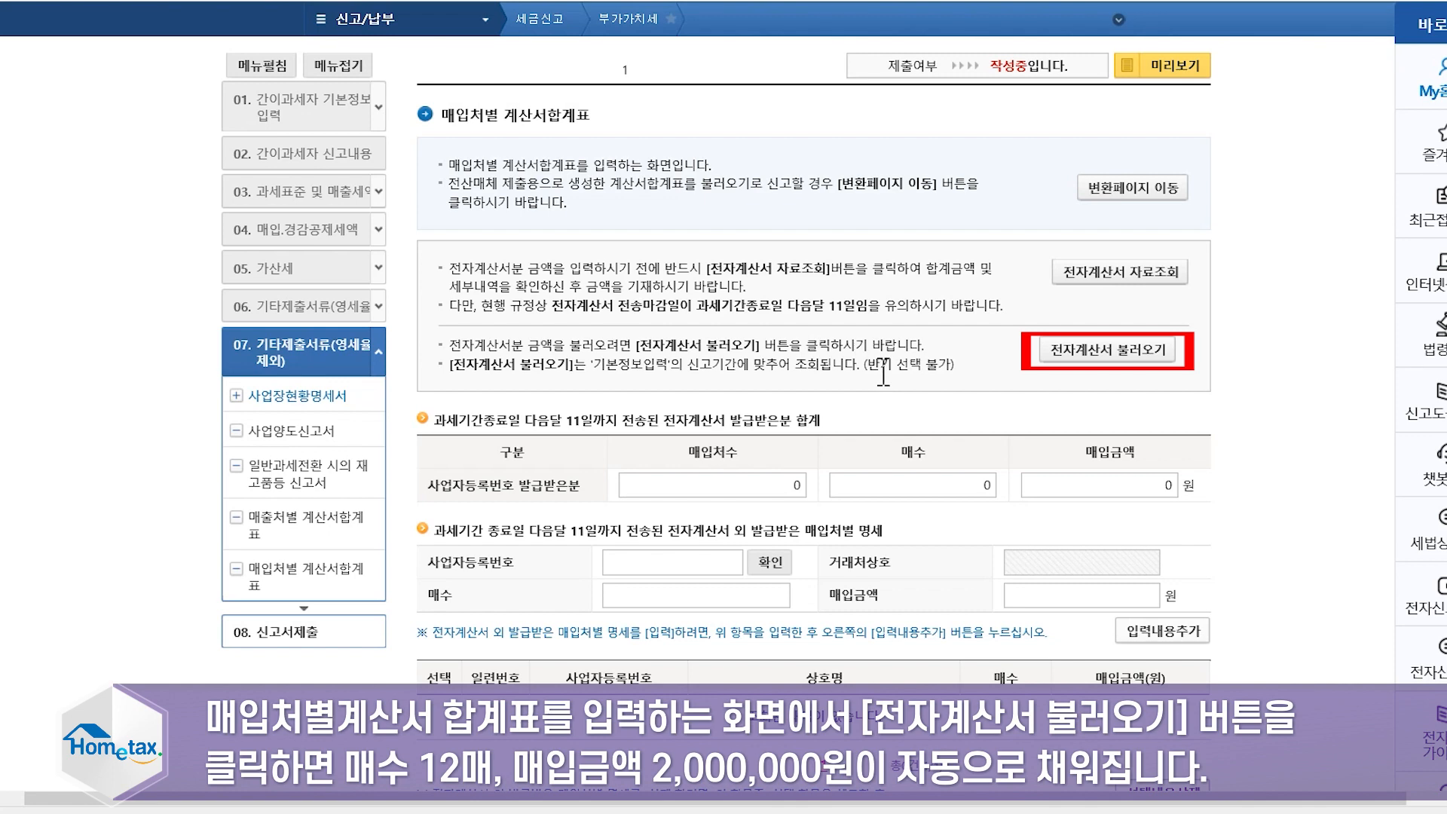
- Load the electronic invoices (전자계산서) into the purchase invoice summary and submit it
left_click(1087, 354)
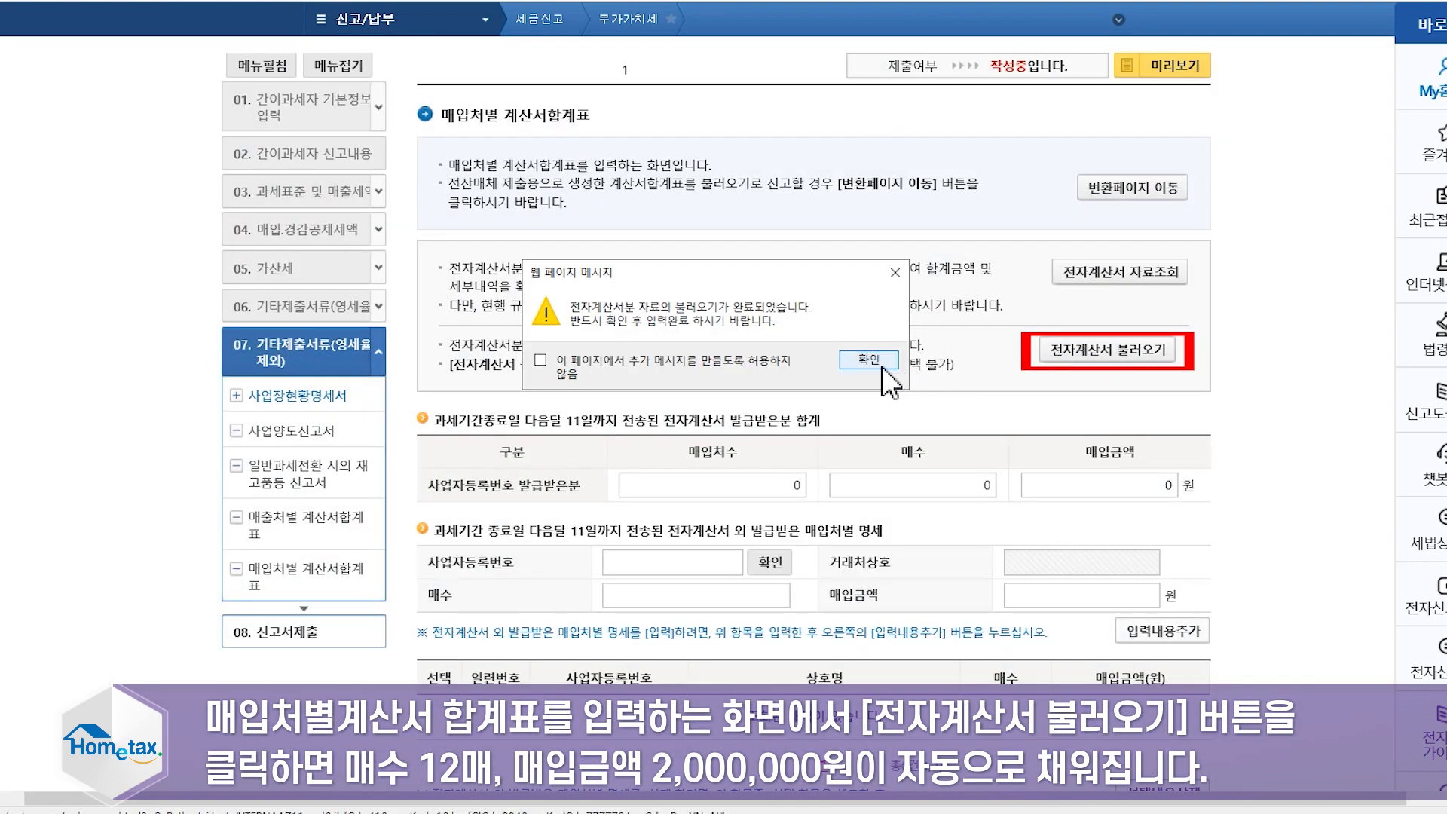
left_click(882, 364)
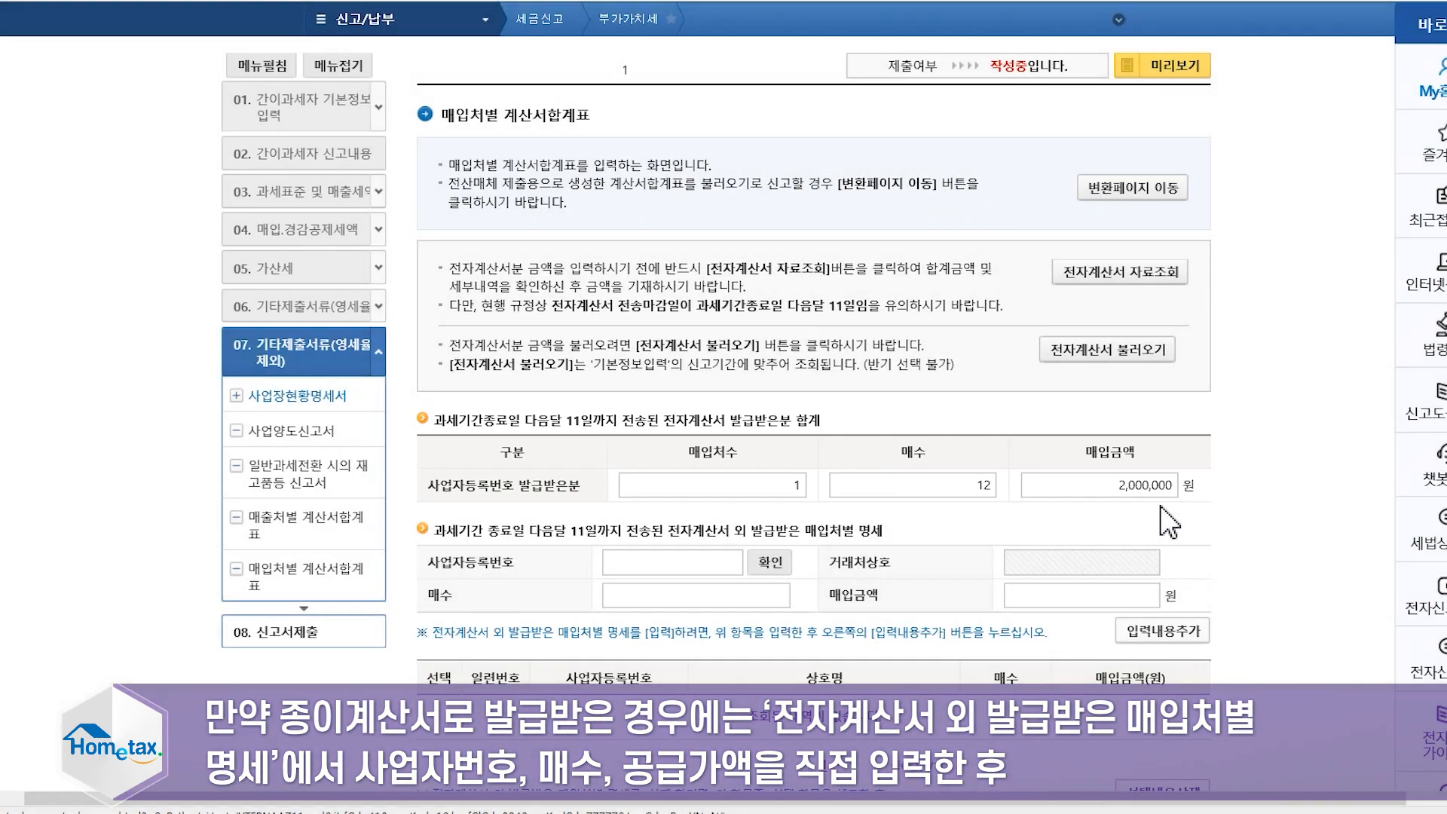
scroll(1161, 520, "down", 2)
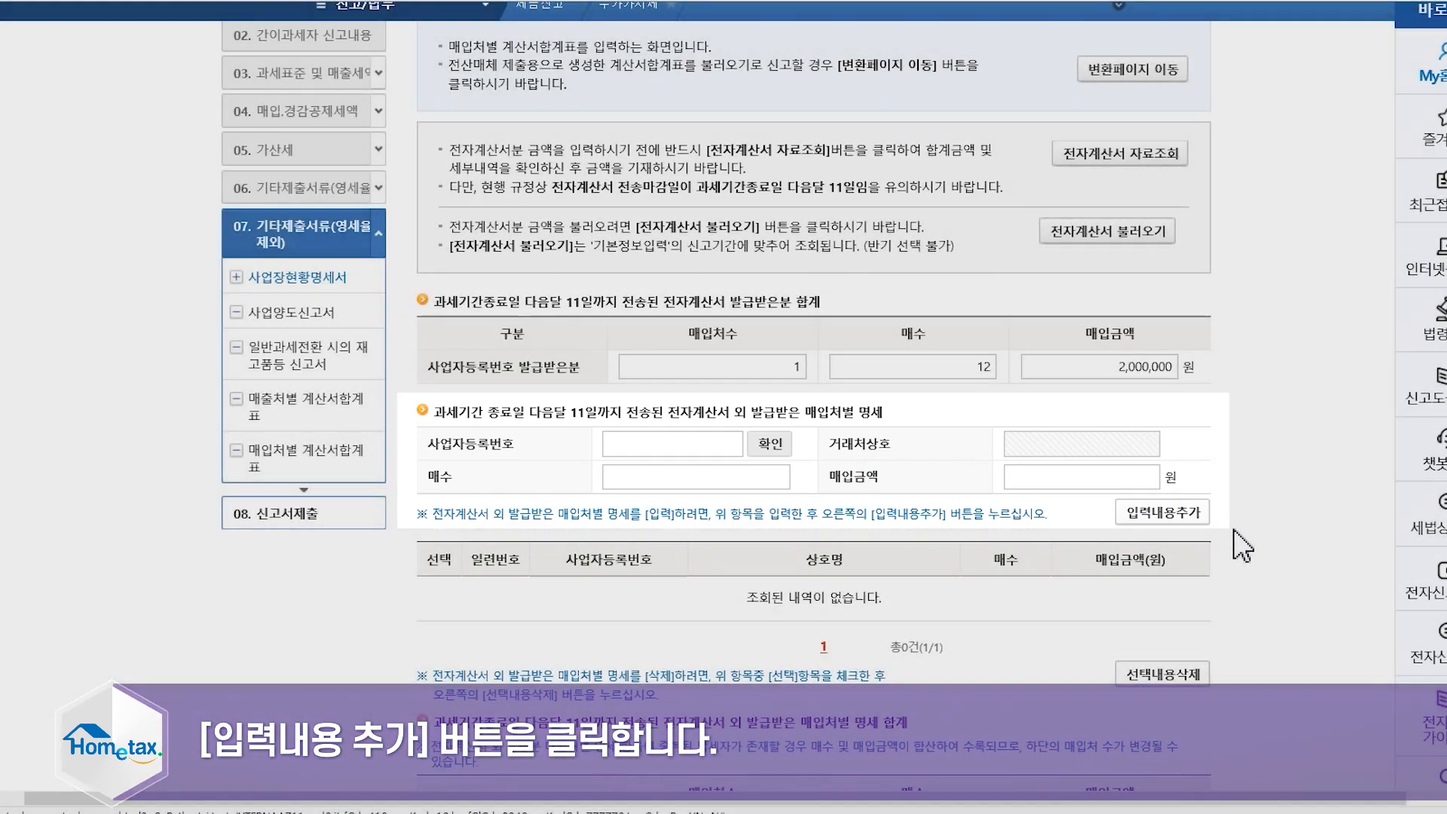
scroll(1242, 543, "down", 5)
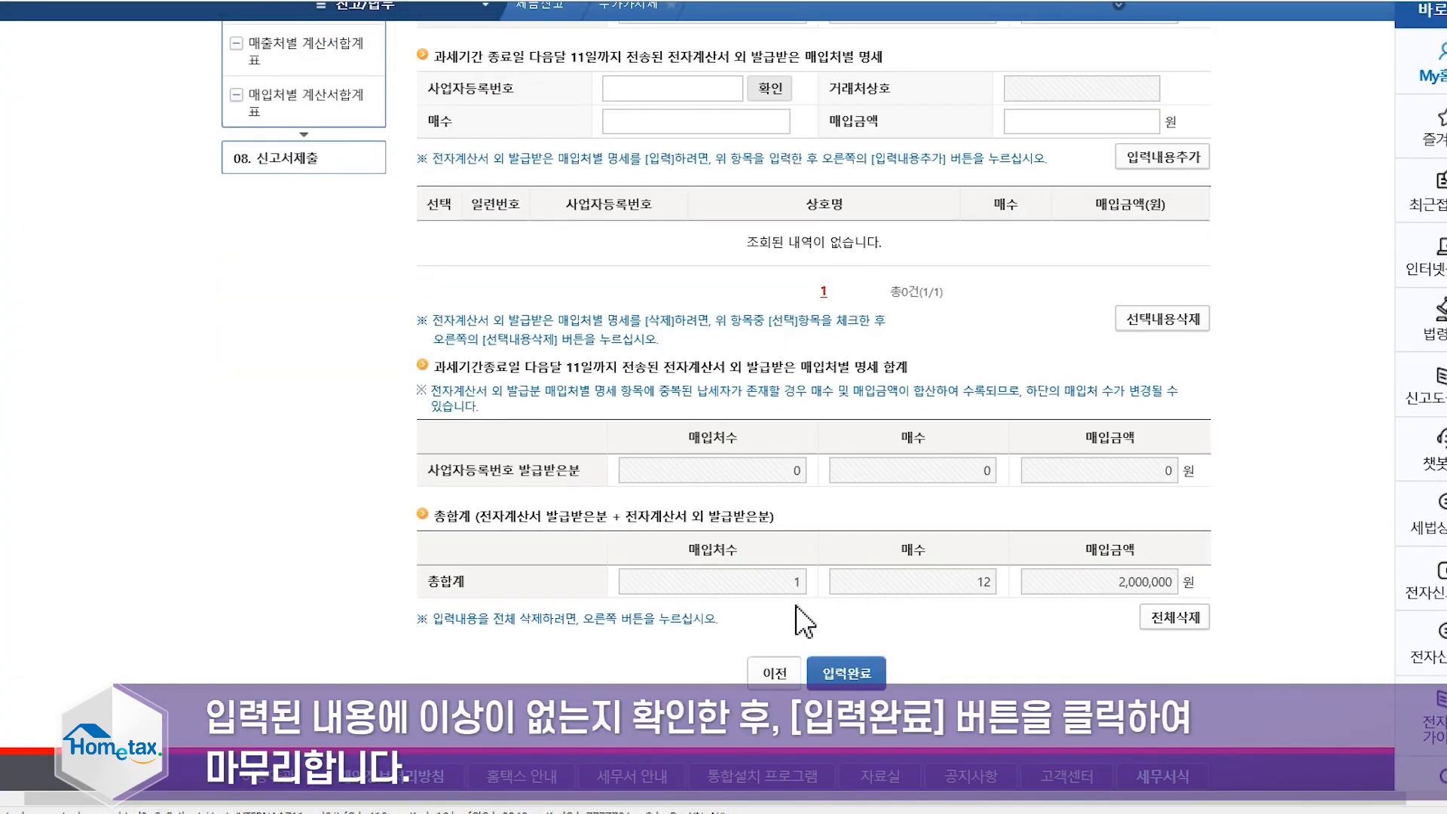
left_click(866, 673)
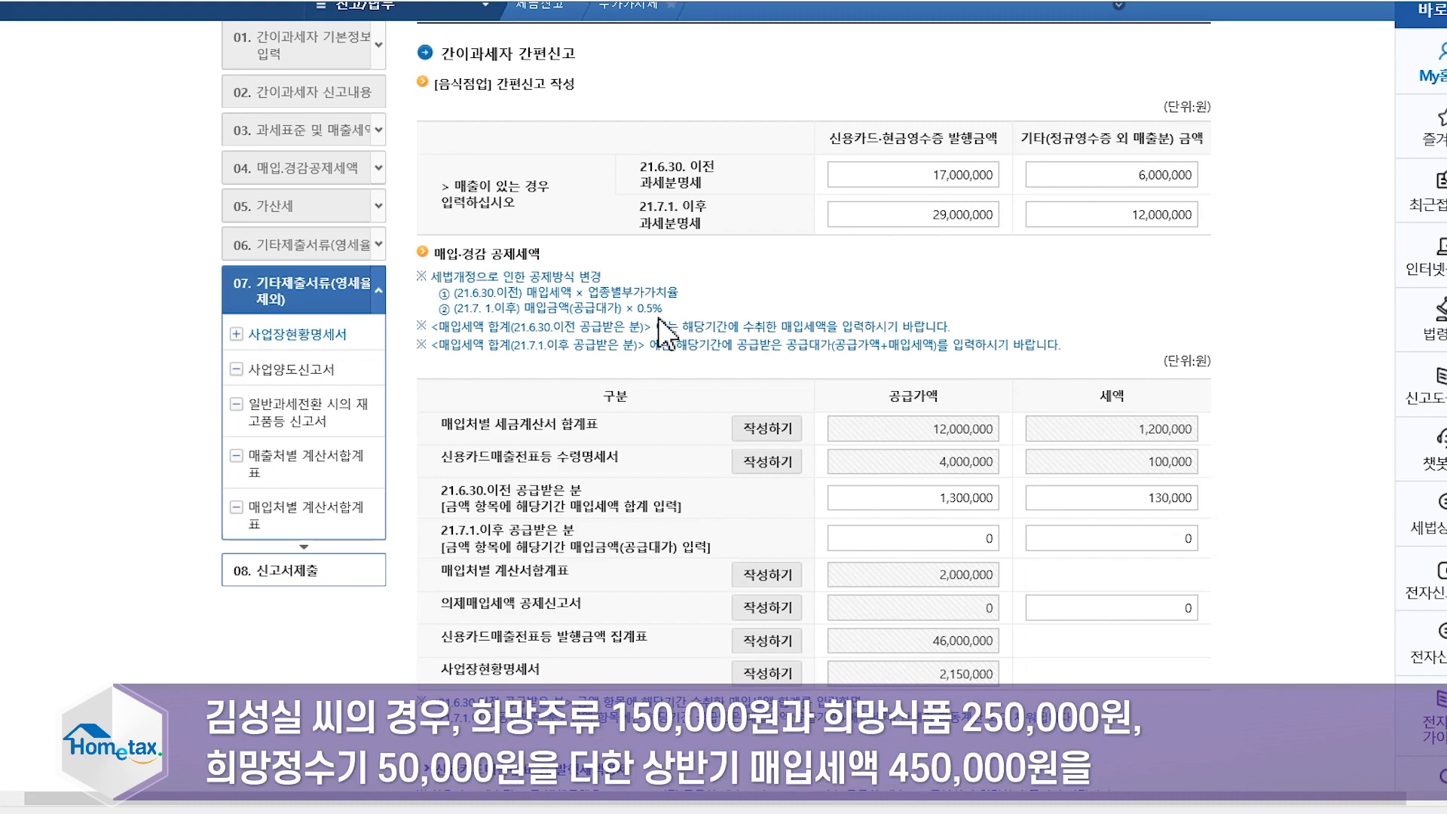
- Set the purchase tax total for supplies received before 21.6.30 (21.6.30.이전 공급받은 분) to 450,000 won
scroll(668, 331, "down", 1)
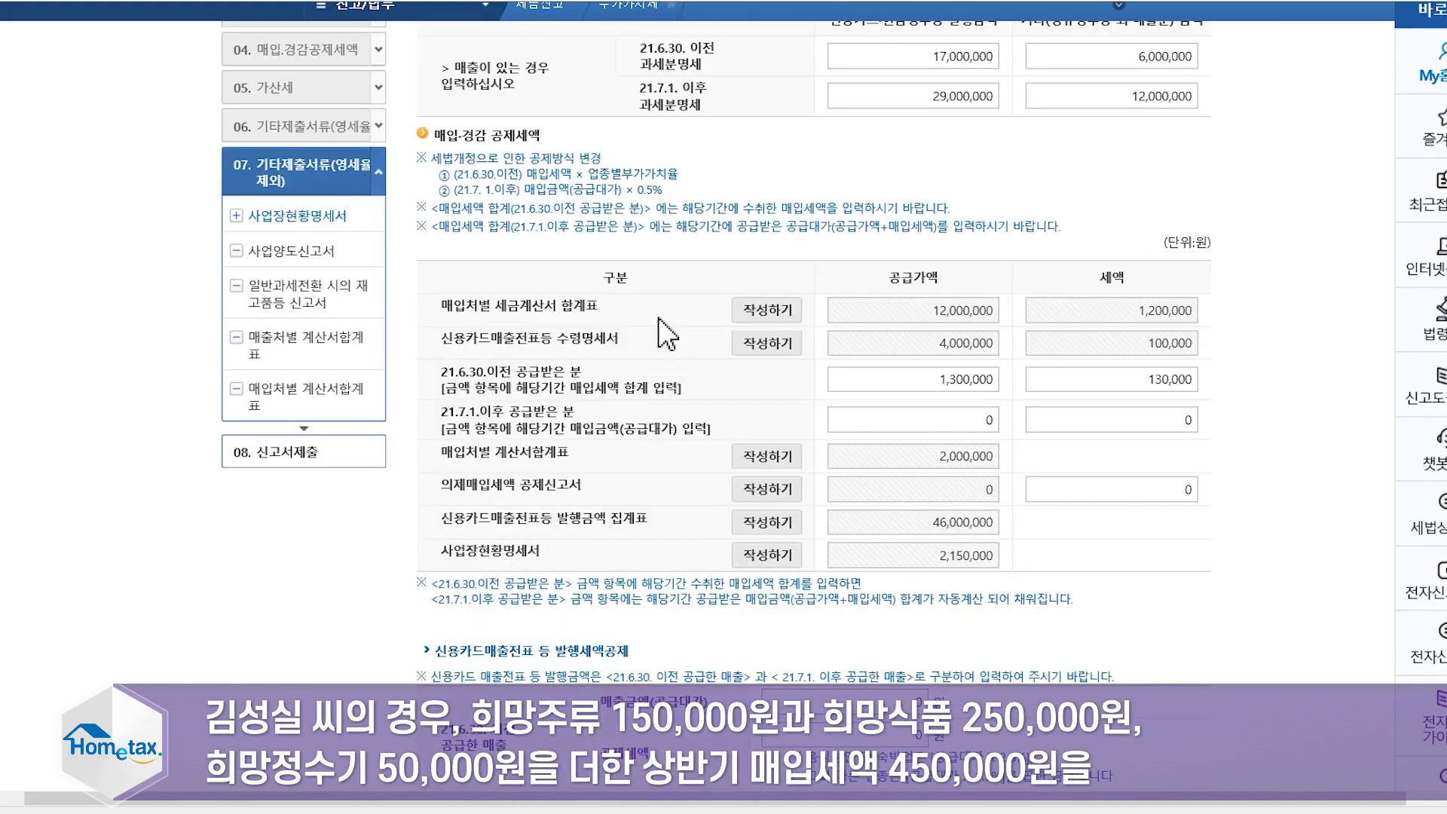
scroll(648, 325, "down", 2)
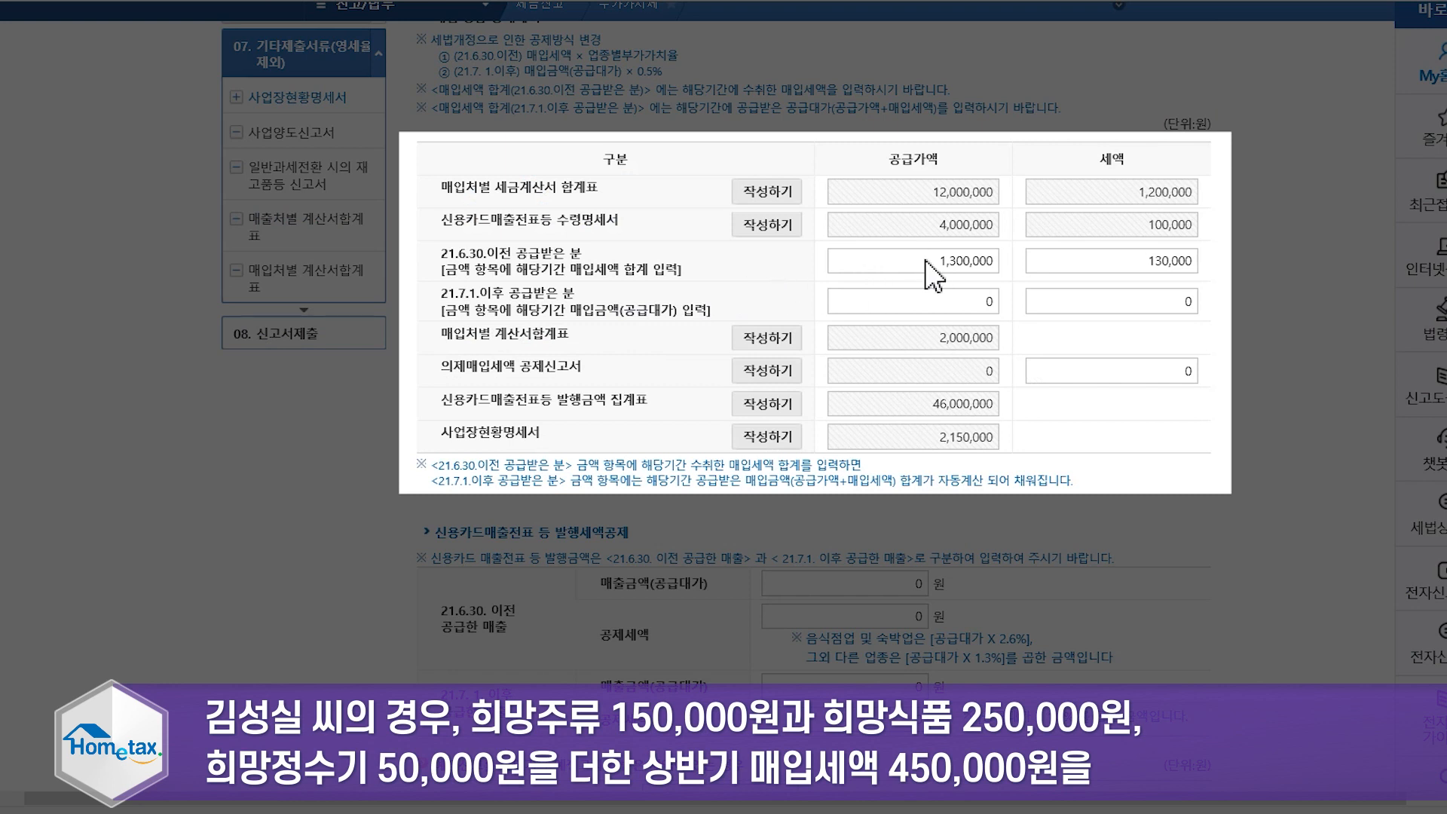
left_click(928, 261)
double_click(927, 260)
type("45000")
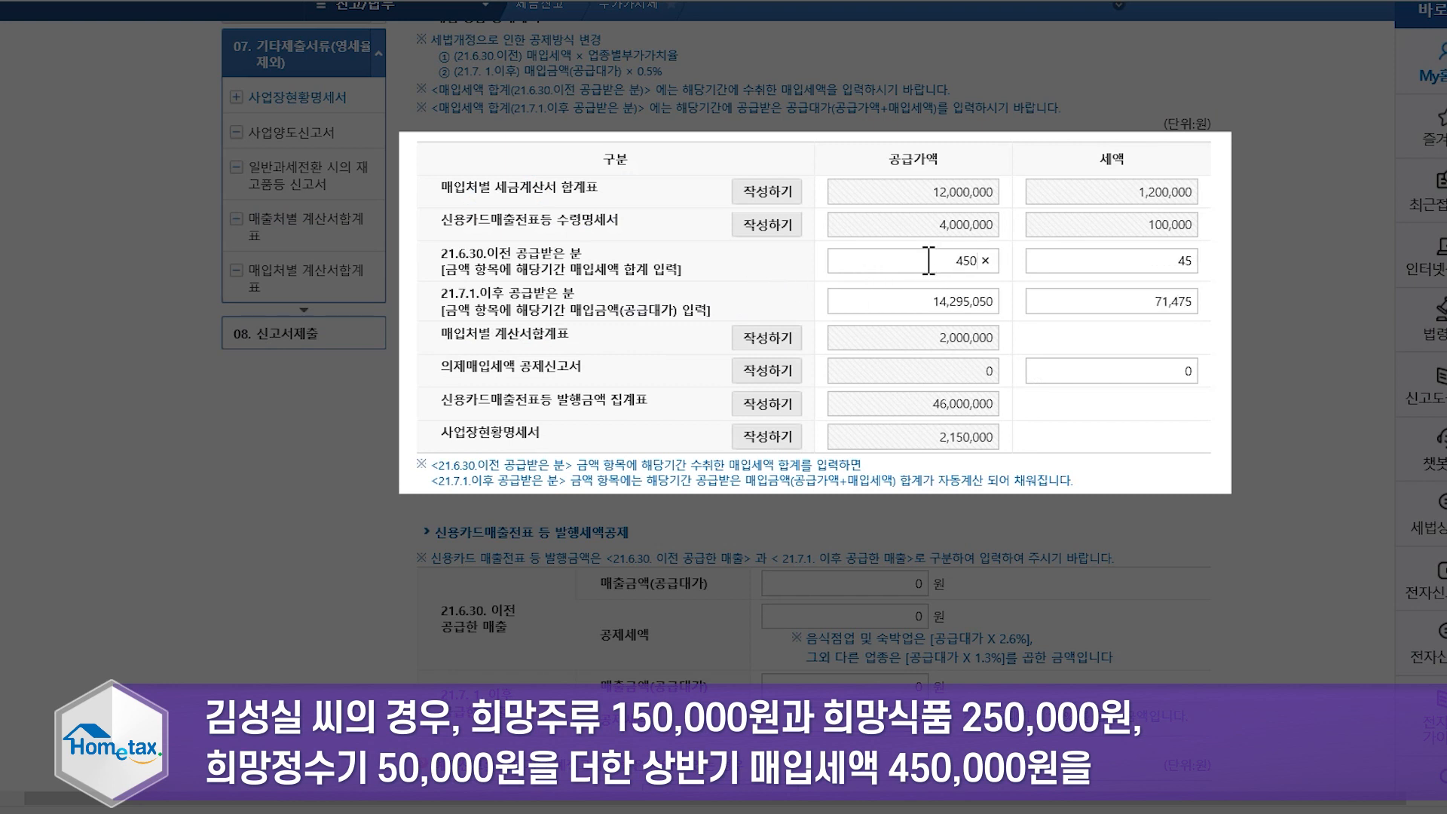
type("0")
left_click(1236, 345)
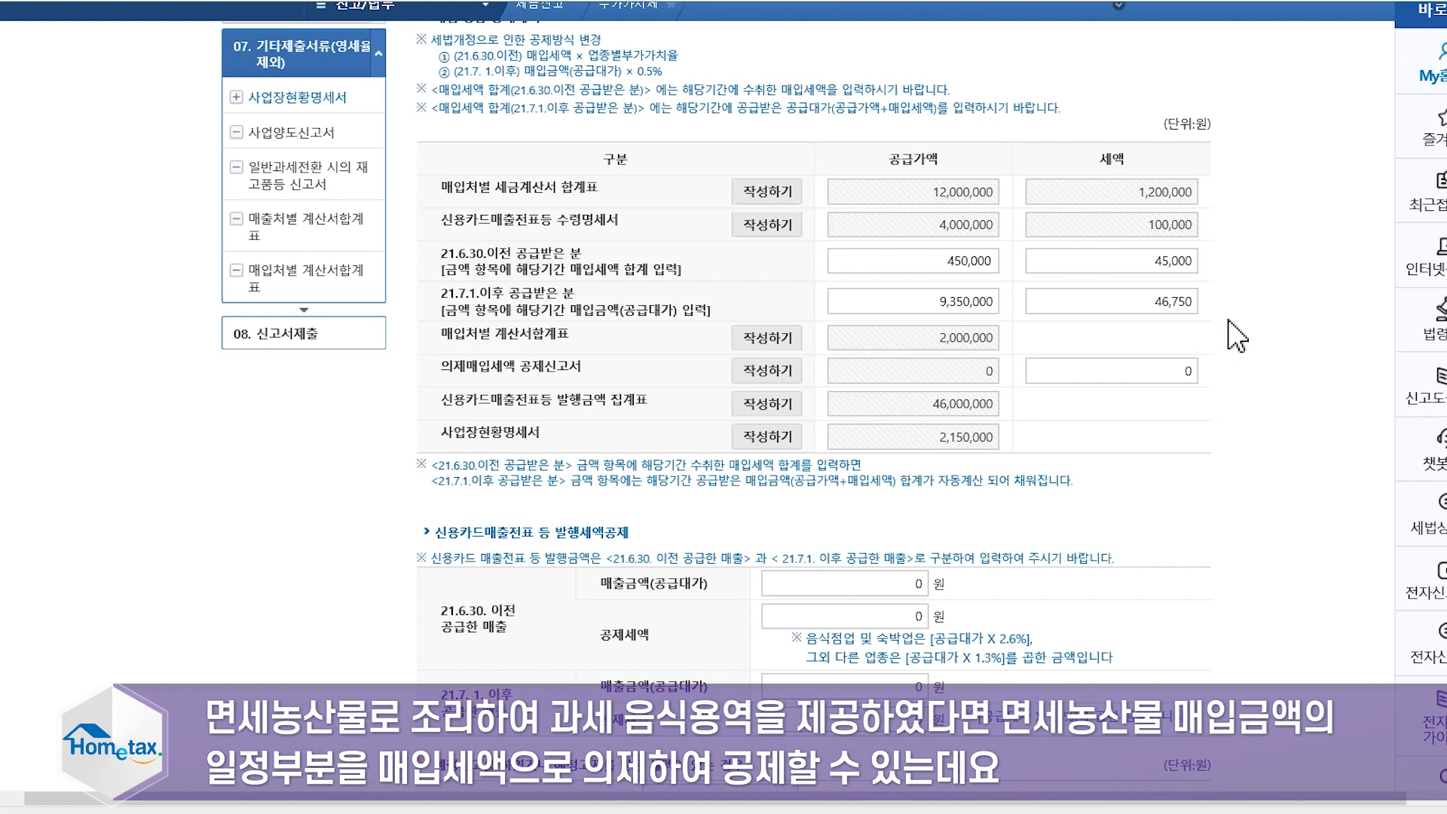
- Save the simplified return and open the deemed input tax deduction form (의제매입세액 공제신고서)
scroll(1236, 343, "down", 1)
scroll(1237, 339, "down", 2)
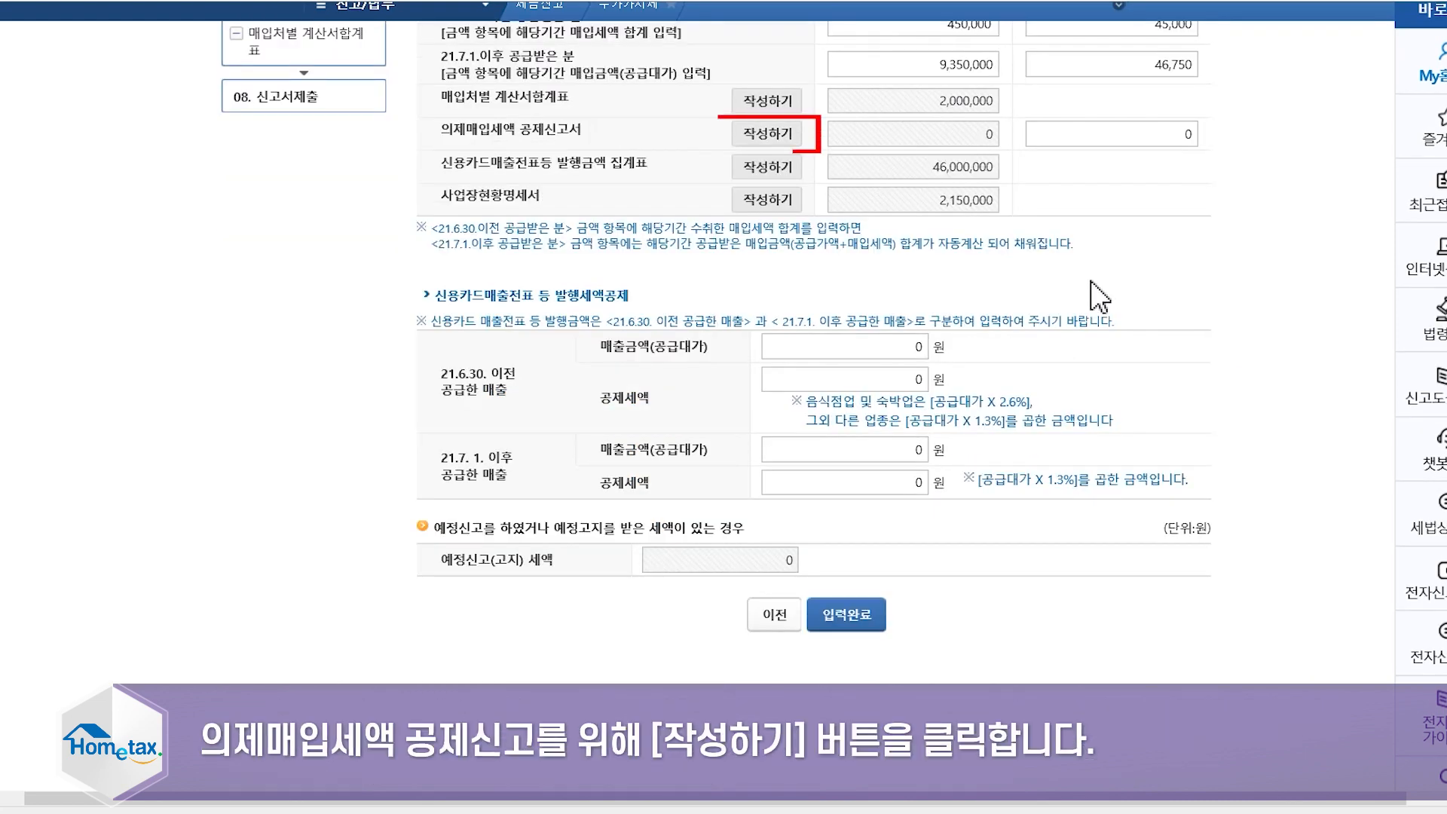
left_click(772, 143)
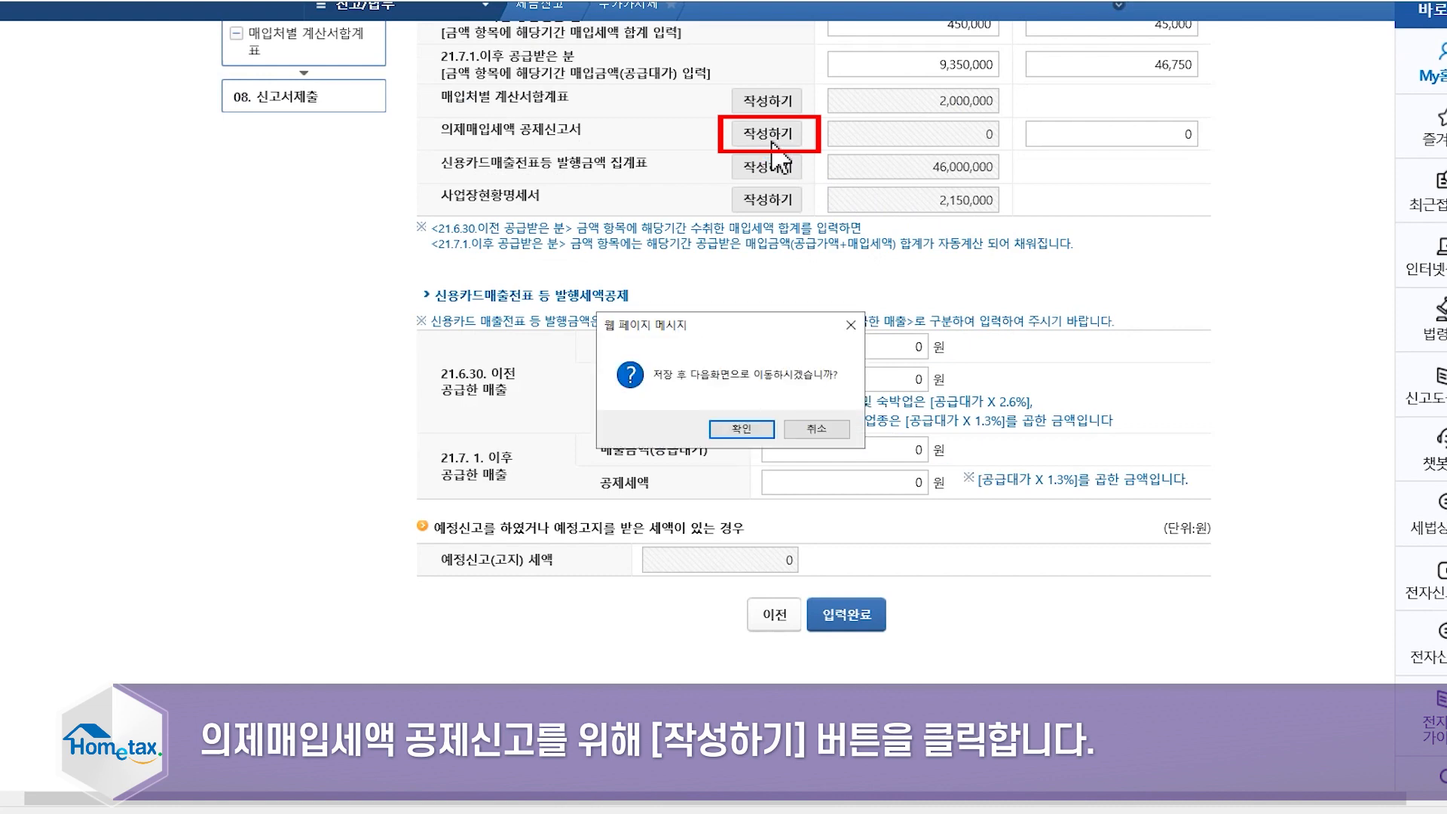
left_click(746, 427)
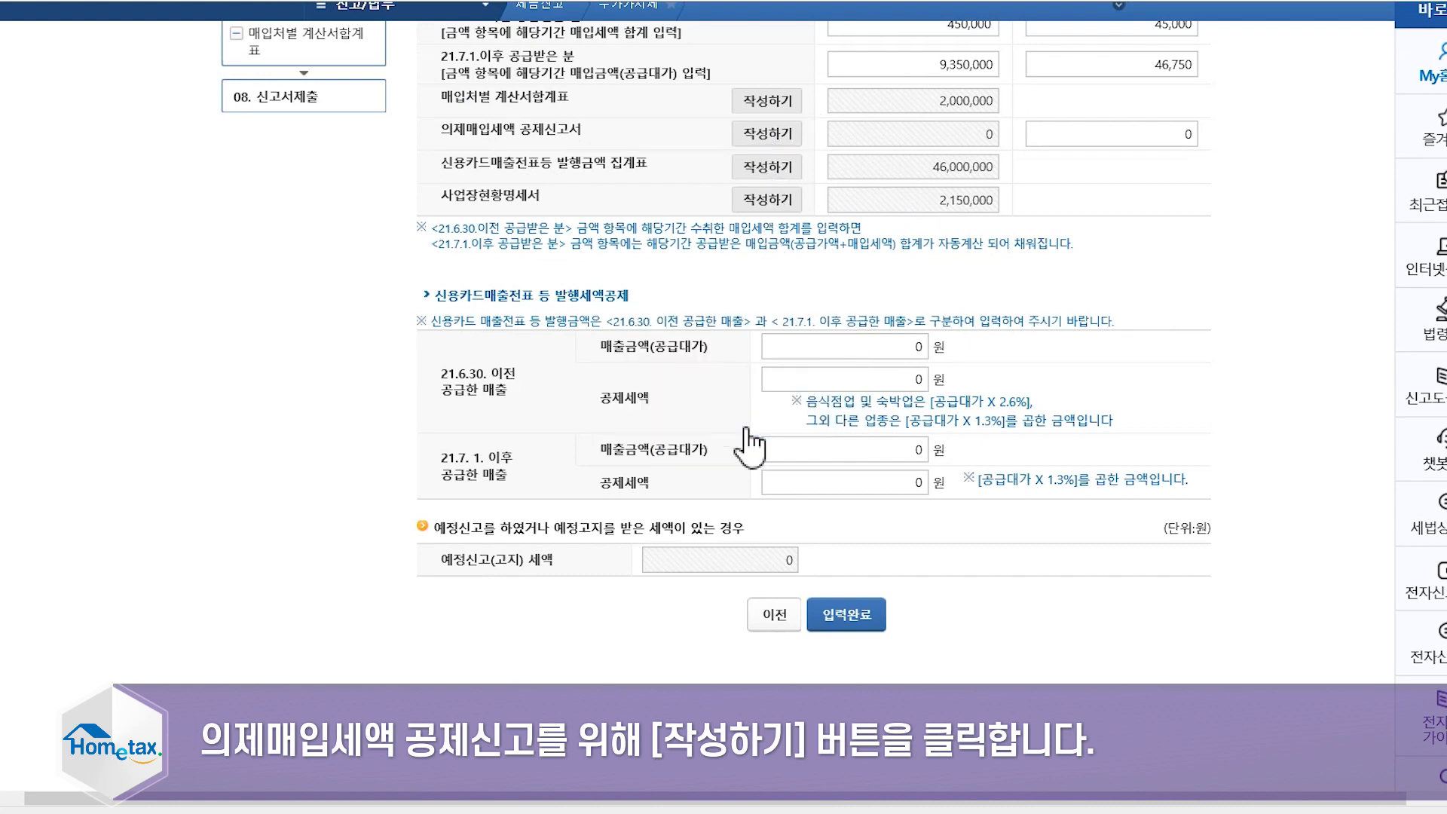
left_click(867, 360)
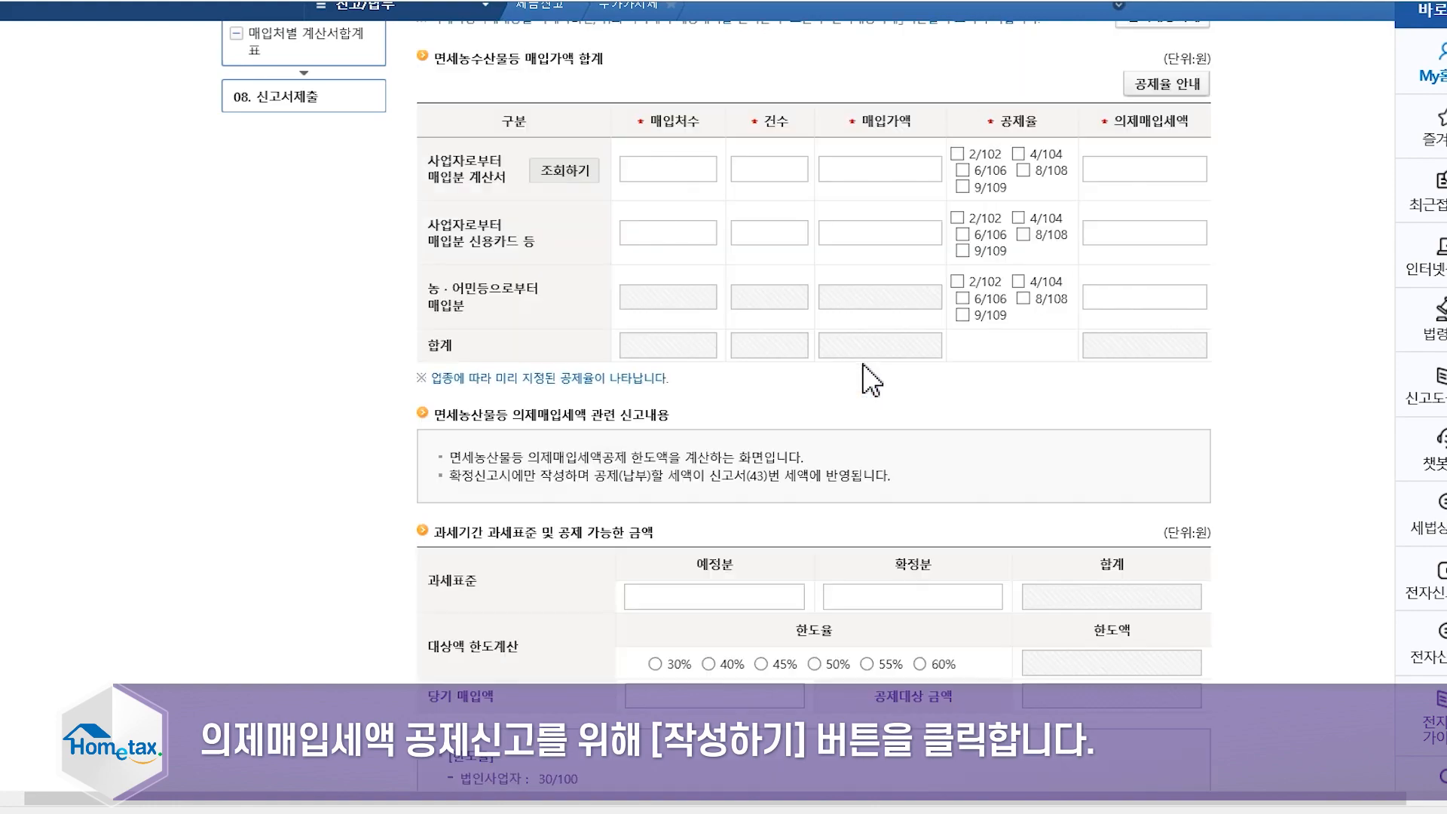
- Enter the tax-exempt purchases by invoice (매입분 계산서) as 1 supplier, 5 transactions and 500,000 won
scroll(872, 381, "up", 5)
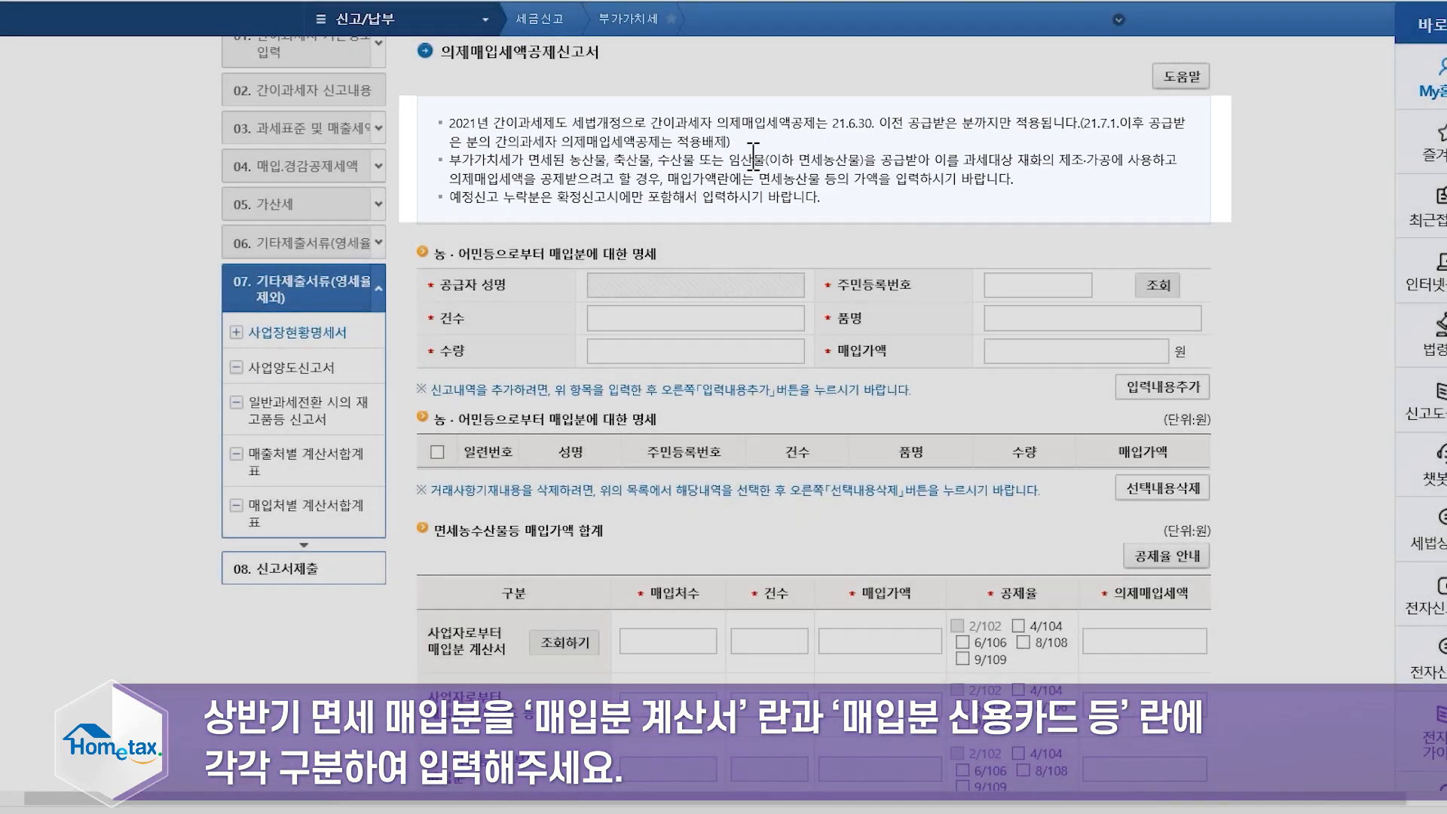
scroll(753, 158, "down", 5)
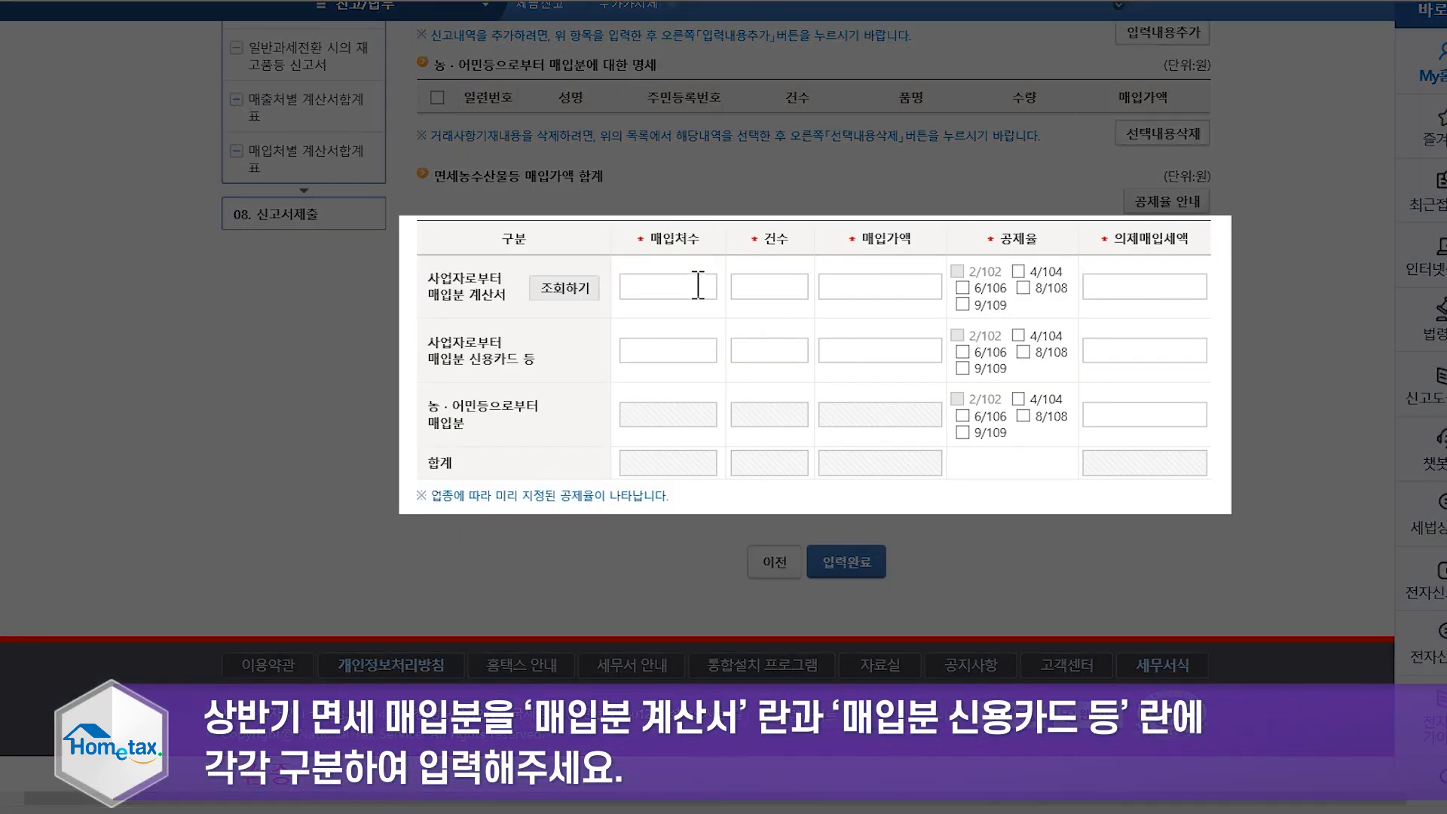
left_click(699, 290)
type("1")
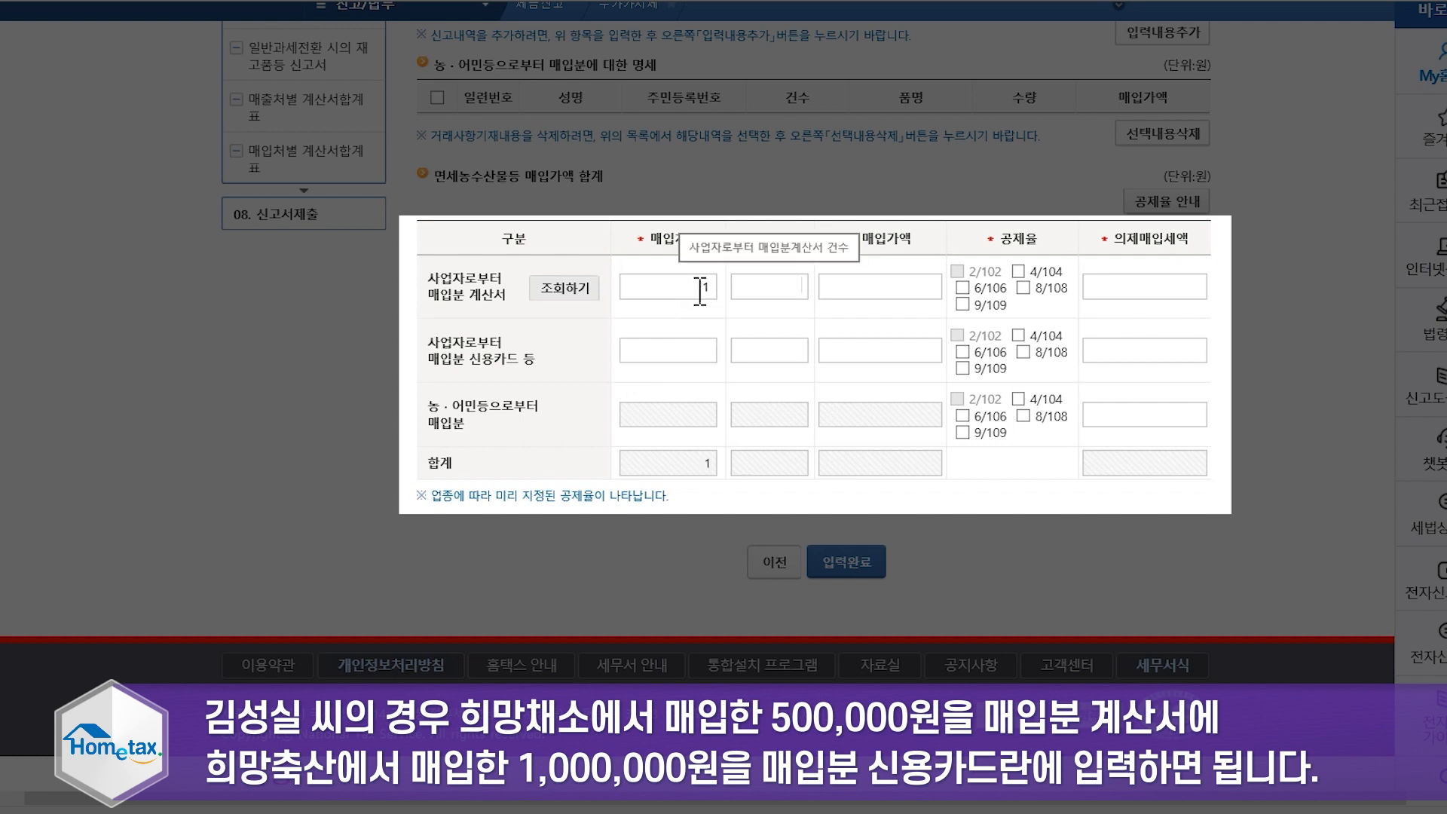
type("5500000")
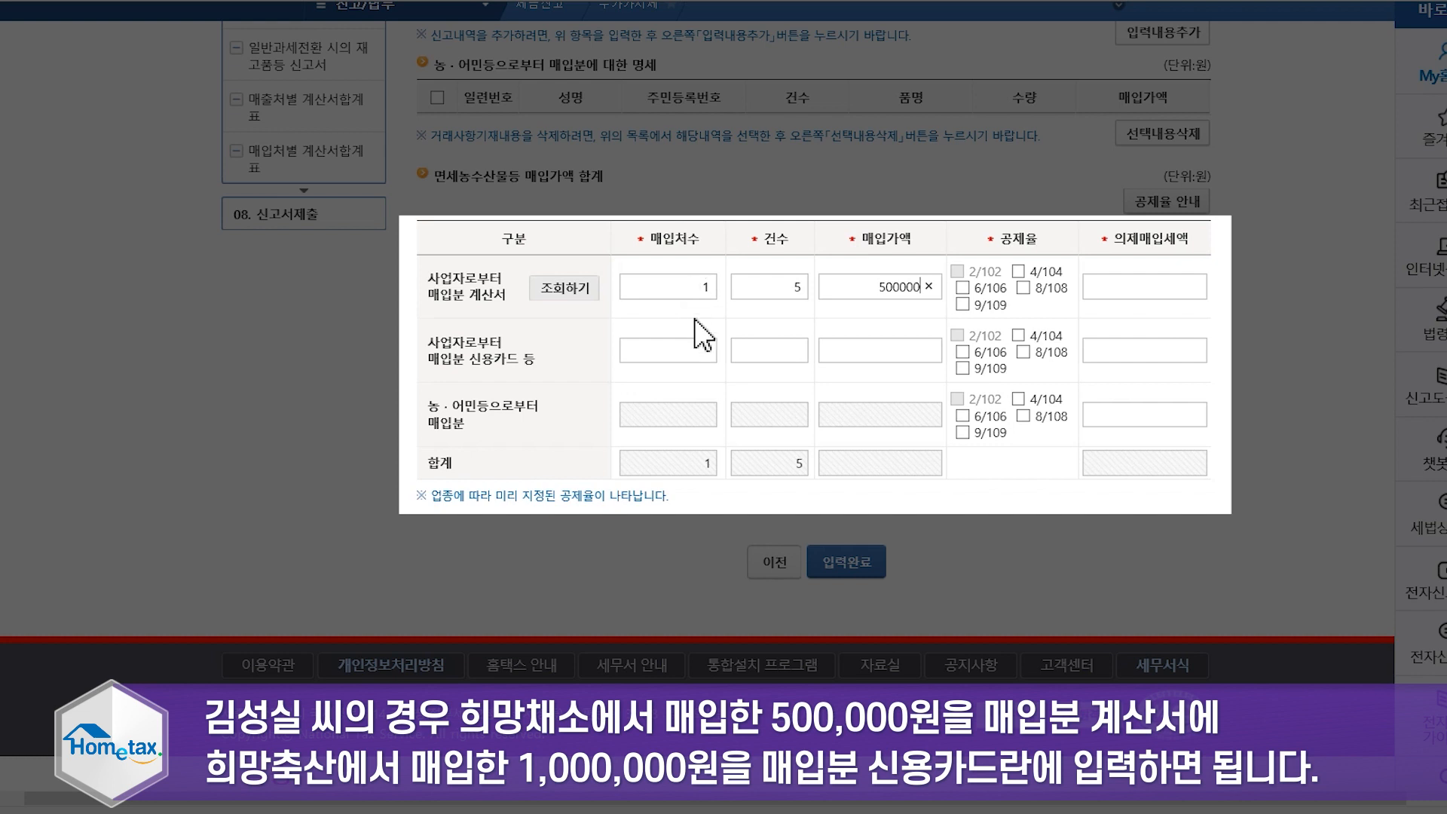
- Enter the tax-exempt purchases by credit card (매입분 신용카드 등) as 1 supplier, 8 transactions and 1,000,000 won
left_click(679, 355)
type("1")
key("Tab")
type("8")
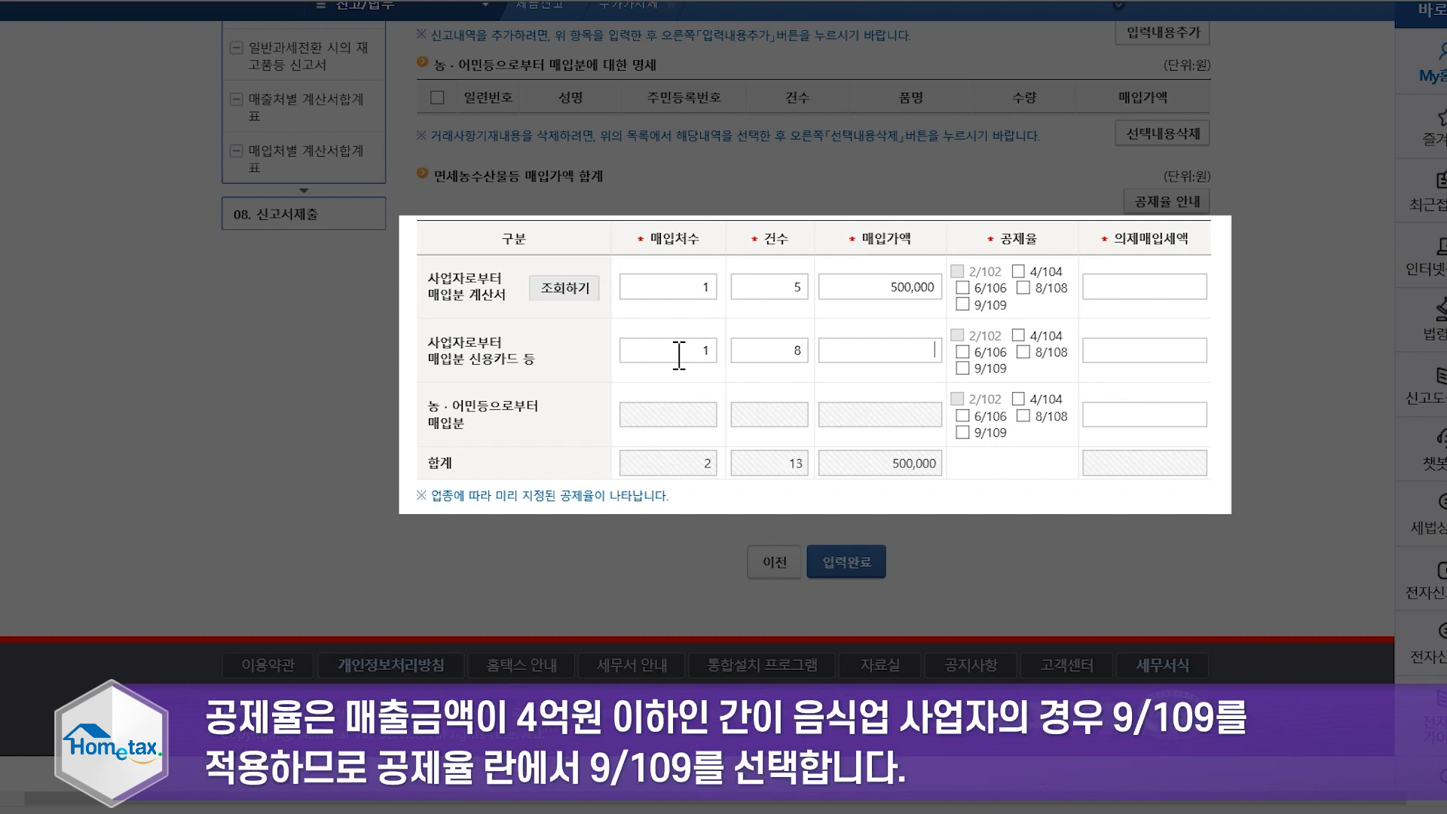
type("1,000,000")
left_click(1255, 381)
- Apply the 9/109 deduction rate to the invoice and credit card rows and submit the deemed input tax form
left_click(962, 304)
left_click(963, 368)
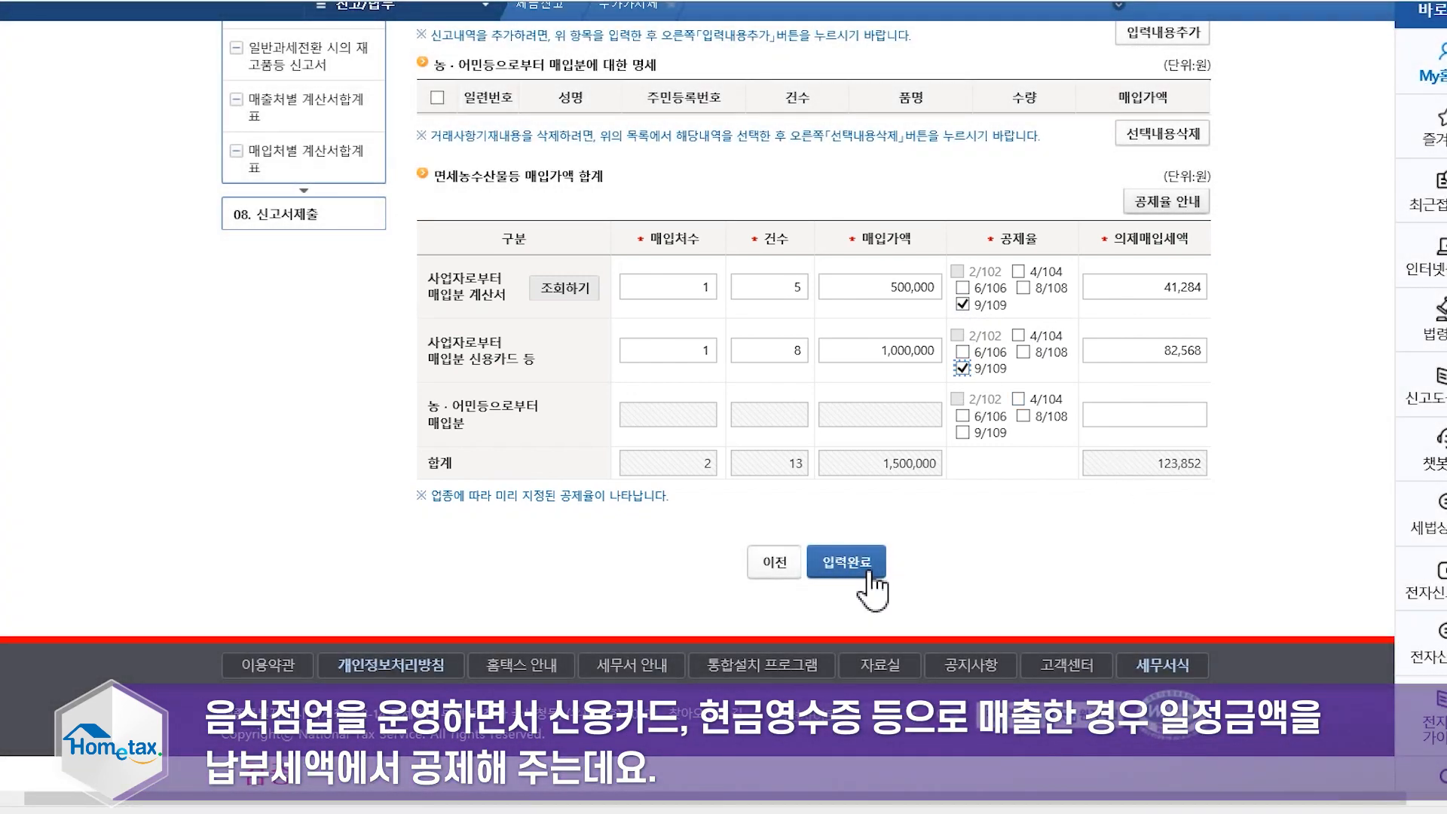
left_click(869, 571)
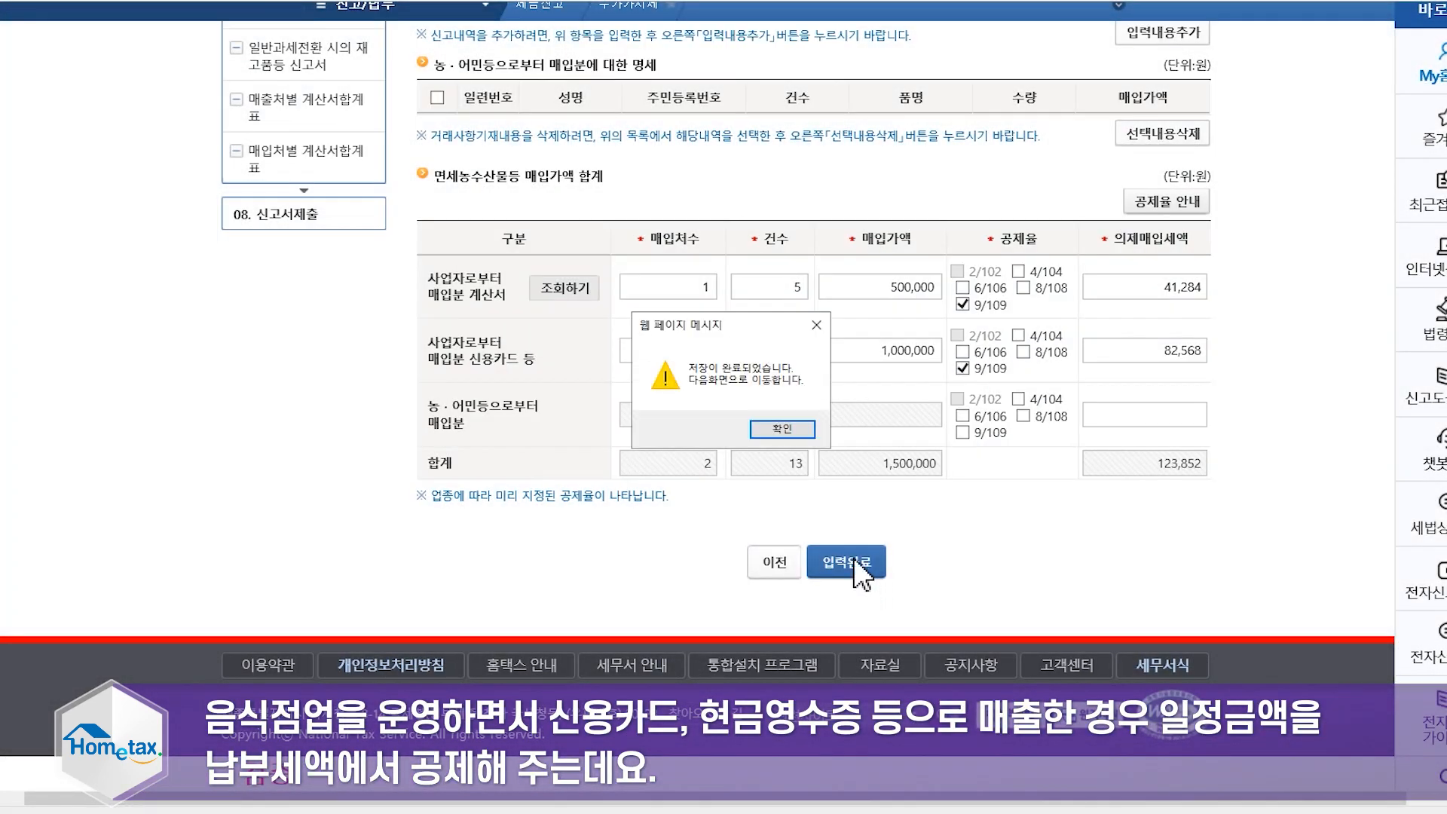
left_click(808, 431)
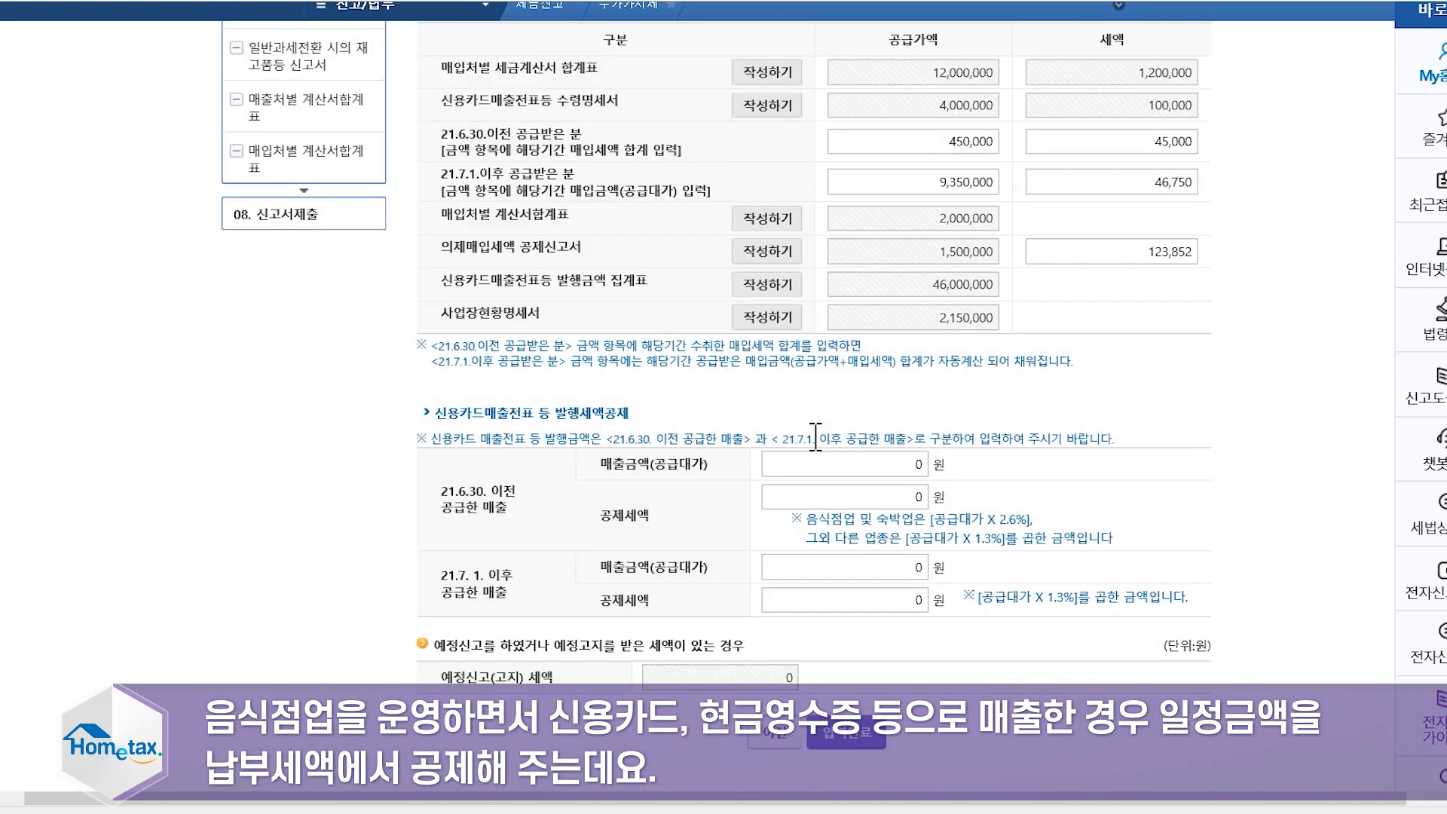
- Enter card sales of 17,000,000 won before 21.6.30 and 29,000,000 won after 21.7.1 for the card sales issuance tax credit
scroll(815, 437, "down", 3)
left_click(865, 229)
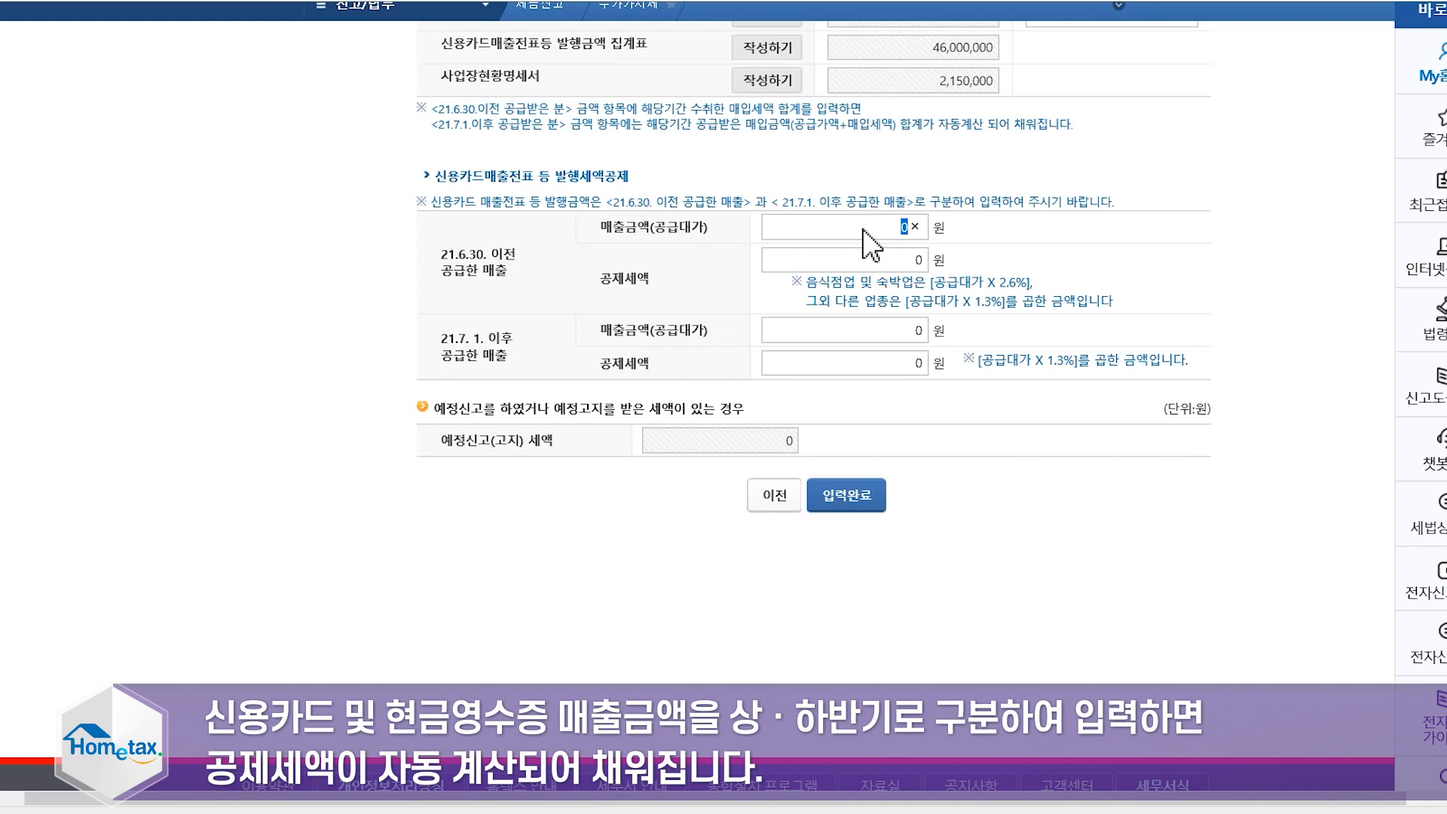
scroll(872, 243, "up", 8)
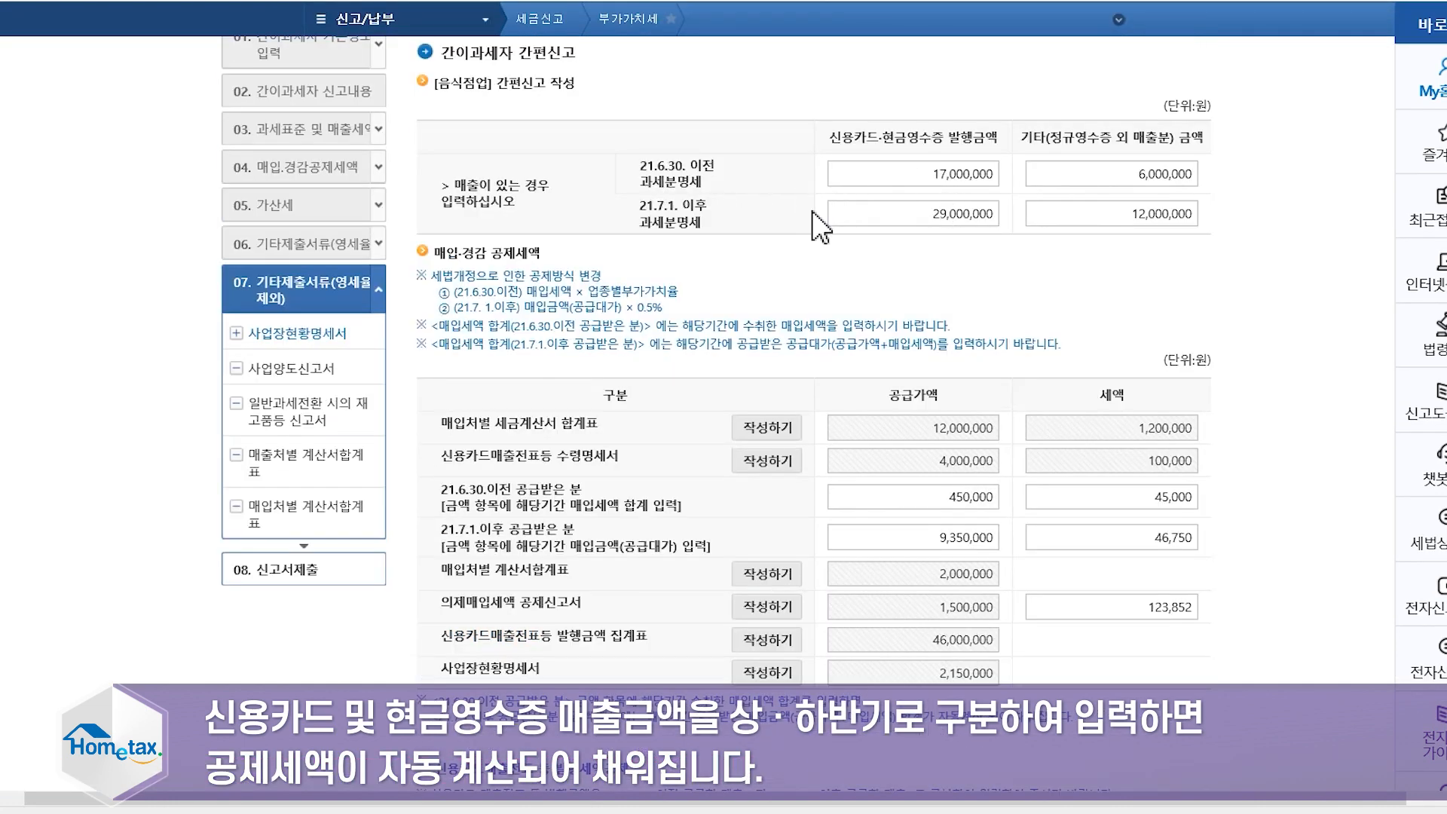
scroll(990, 239, "down", 5)
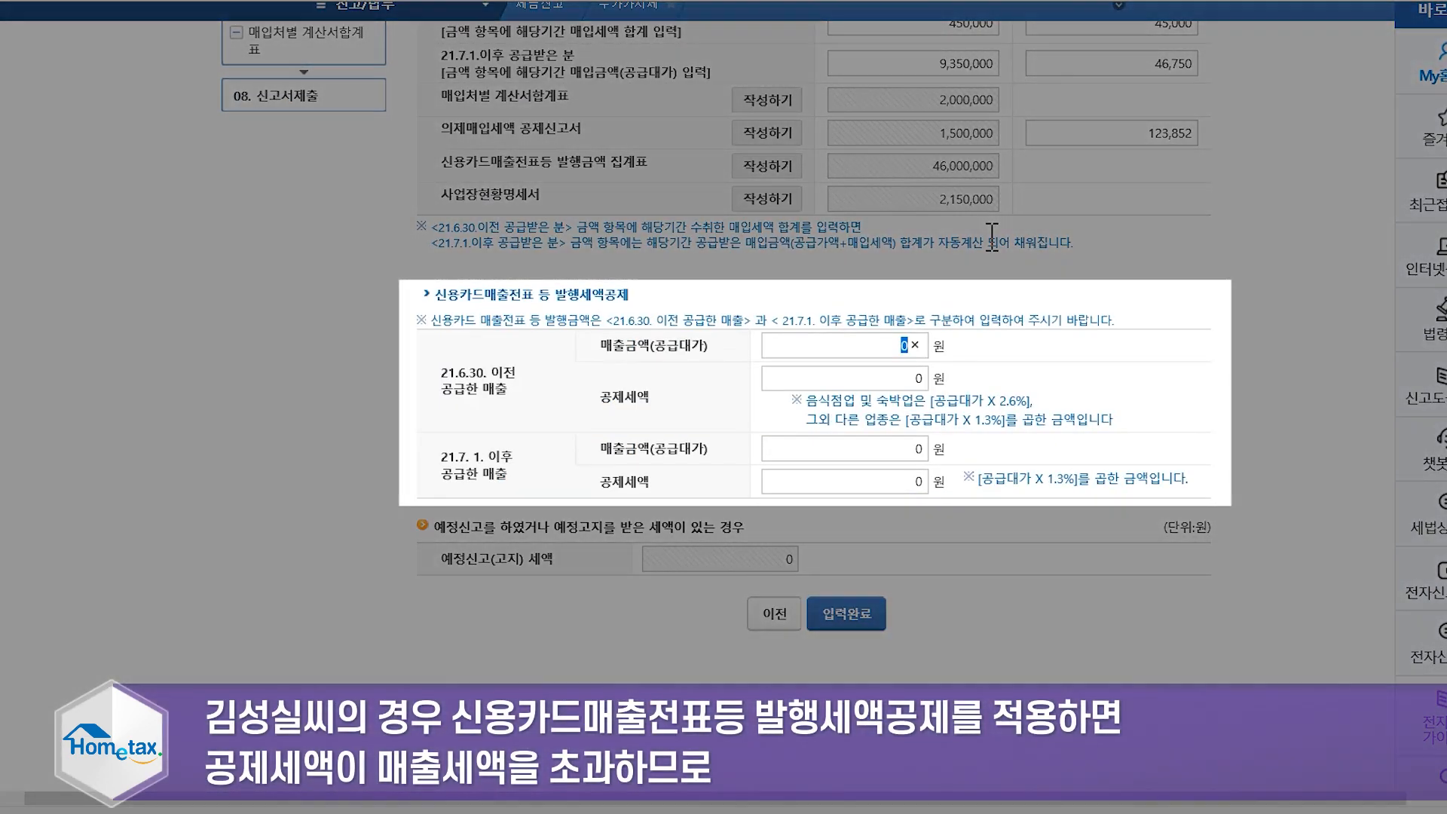
type("17000000")
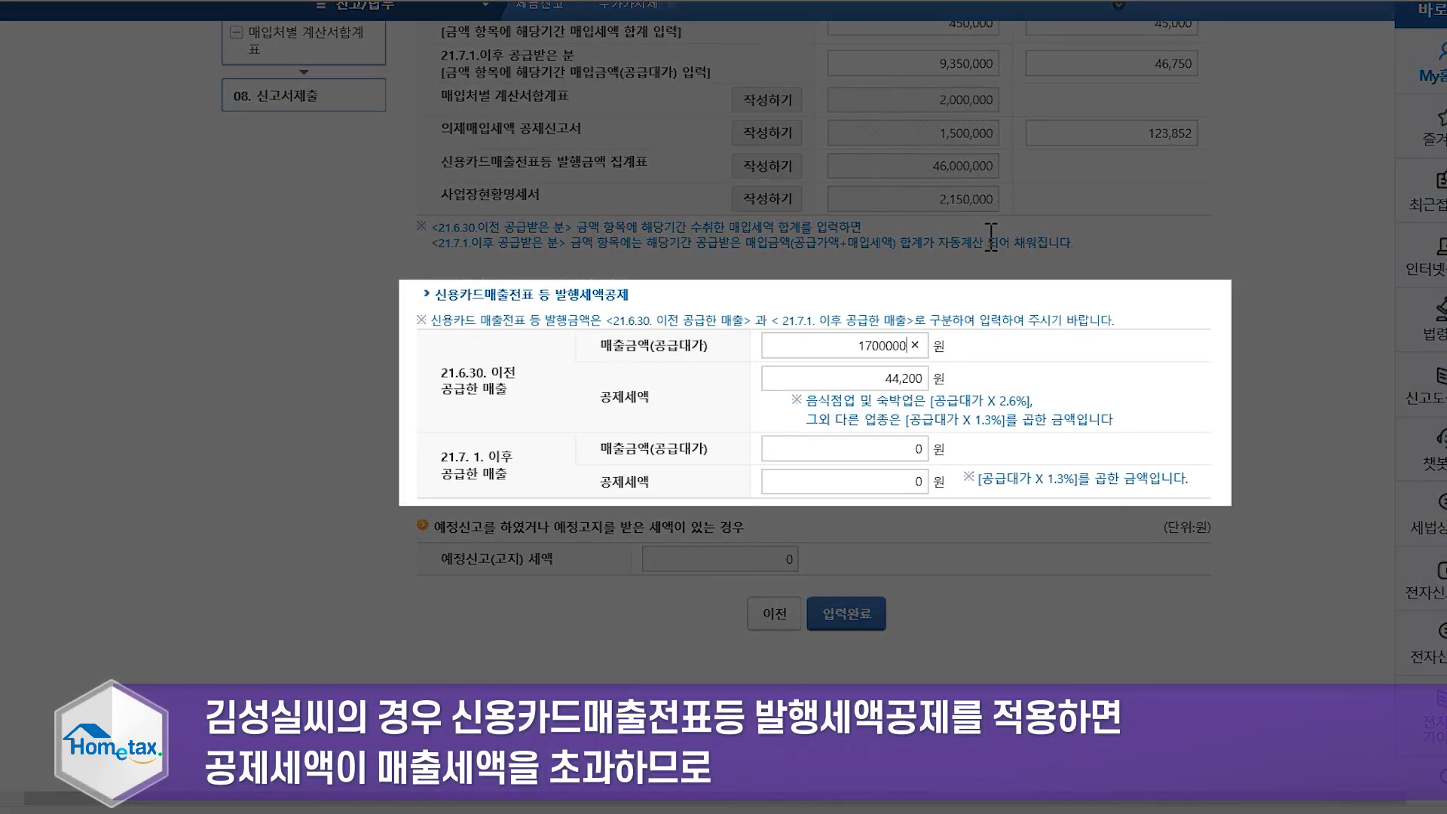
left_click(911, 450)
type("29000000")
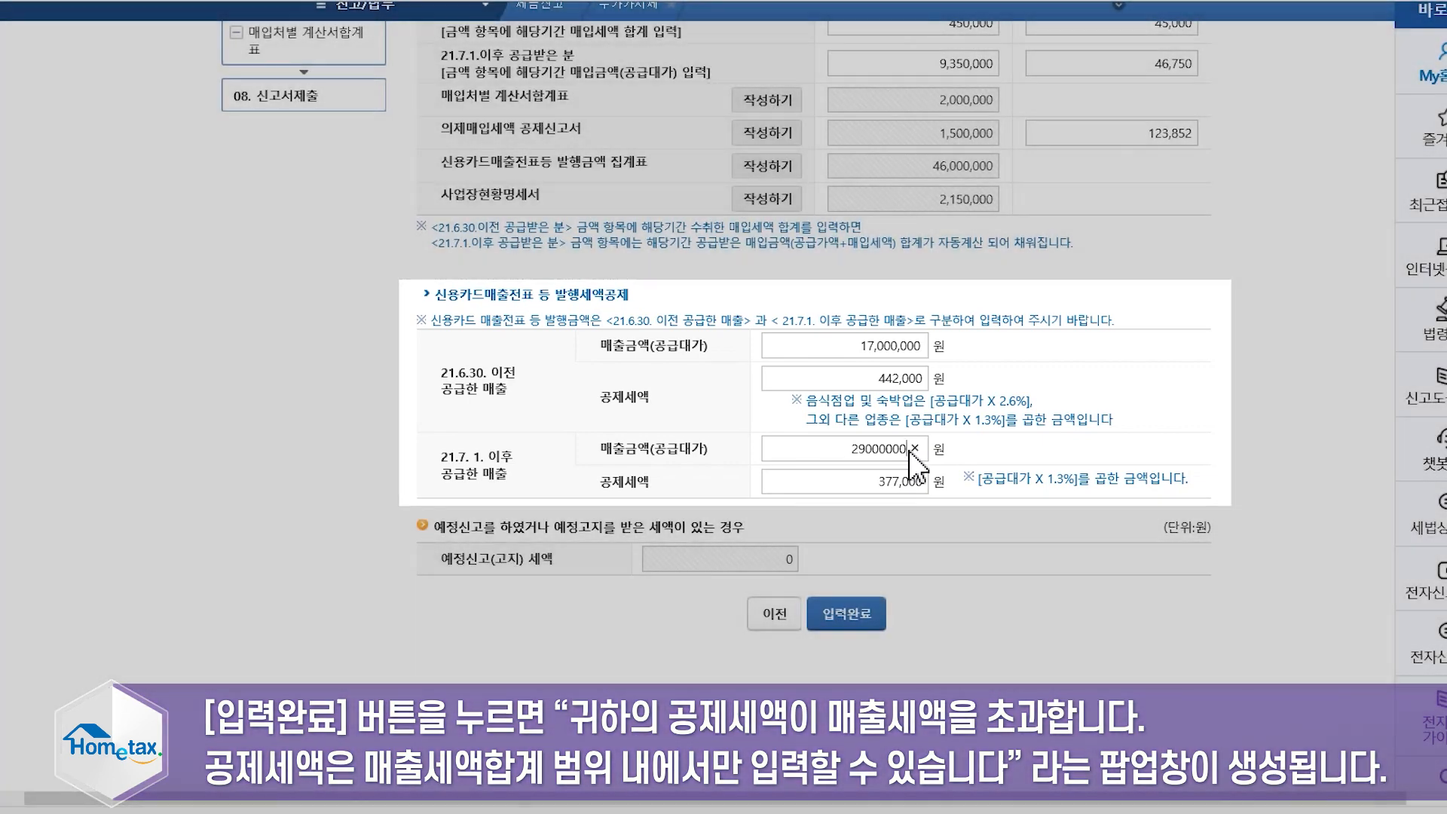
left_click(946, 535)
- Submit the simplified return entries, accept correcting the deduction to the sales tax limit, and continue to the return contents (신고내용)
scroll(946, 535, "down", 2)
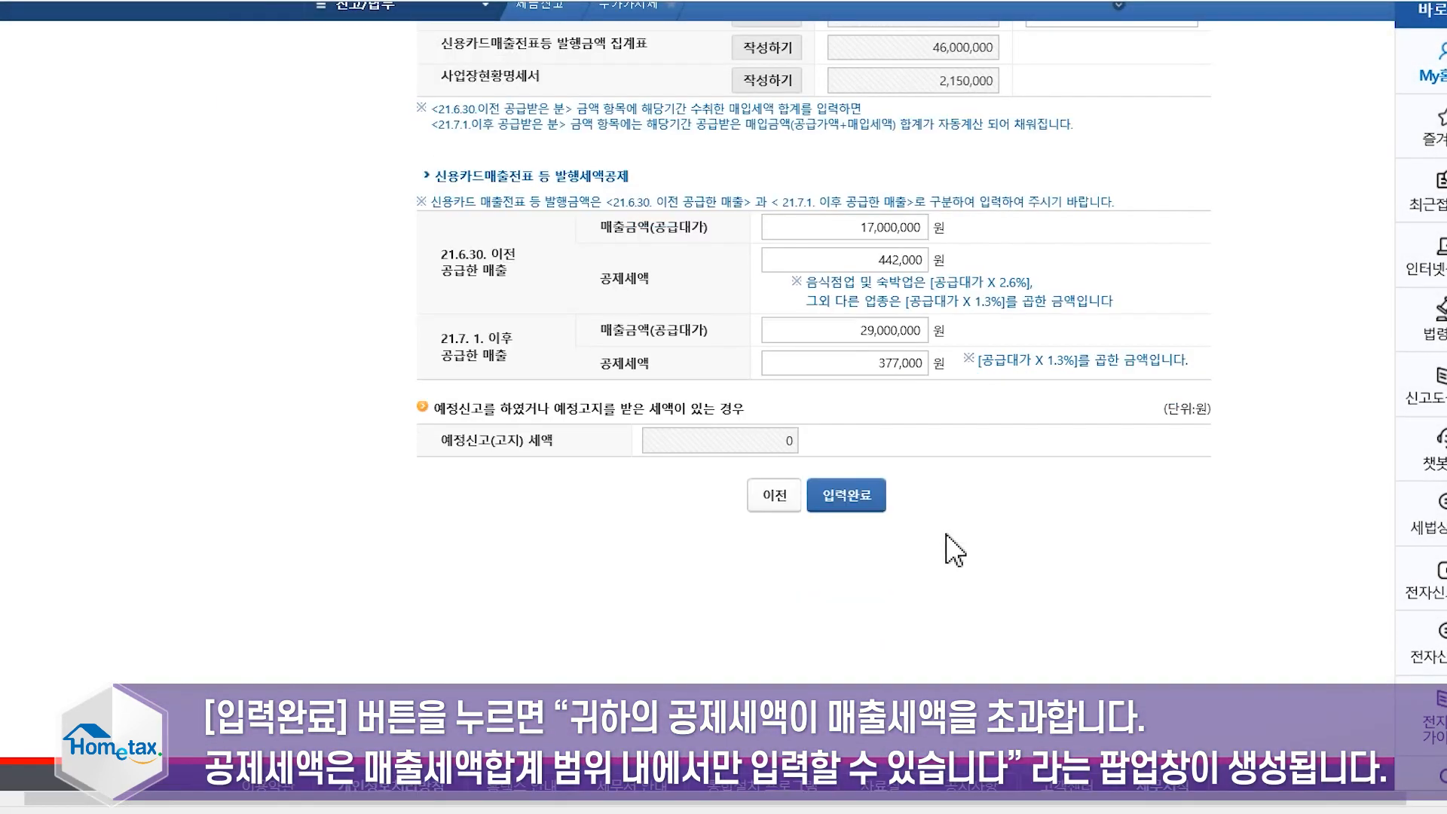
left_click(837, 501)
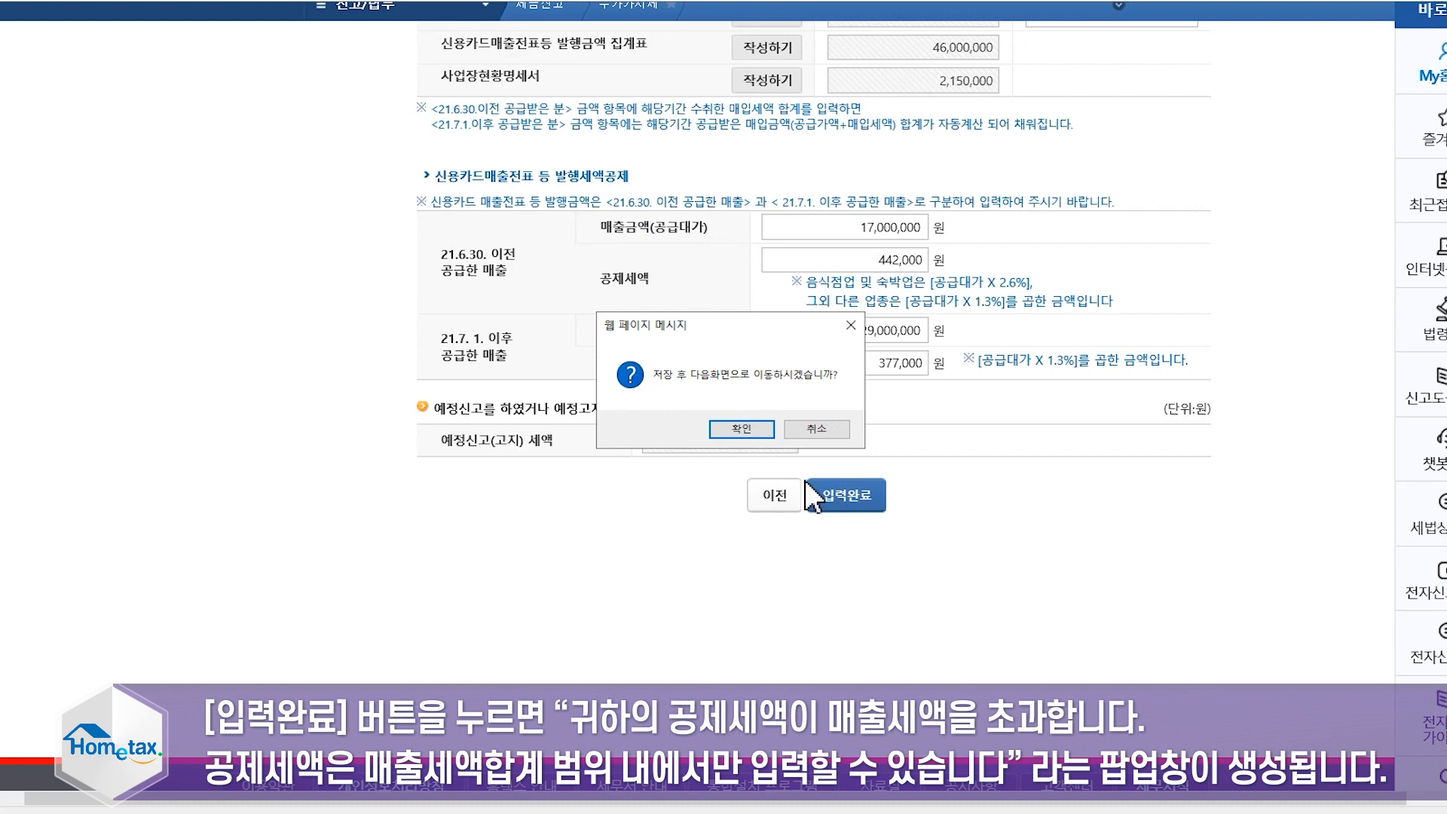
left_click(742, 429)
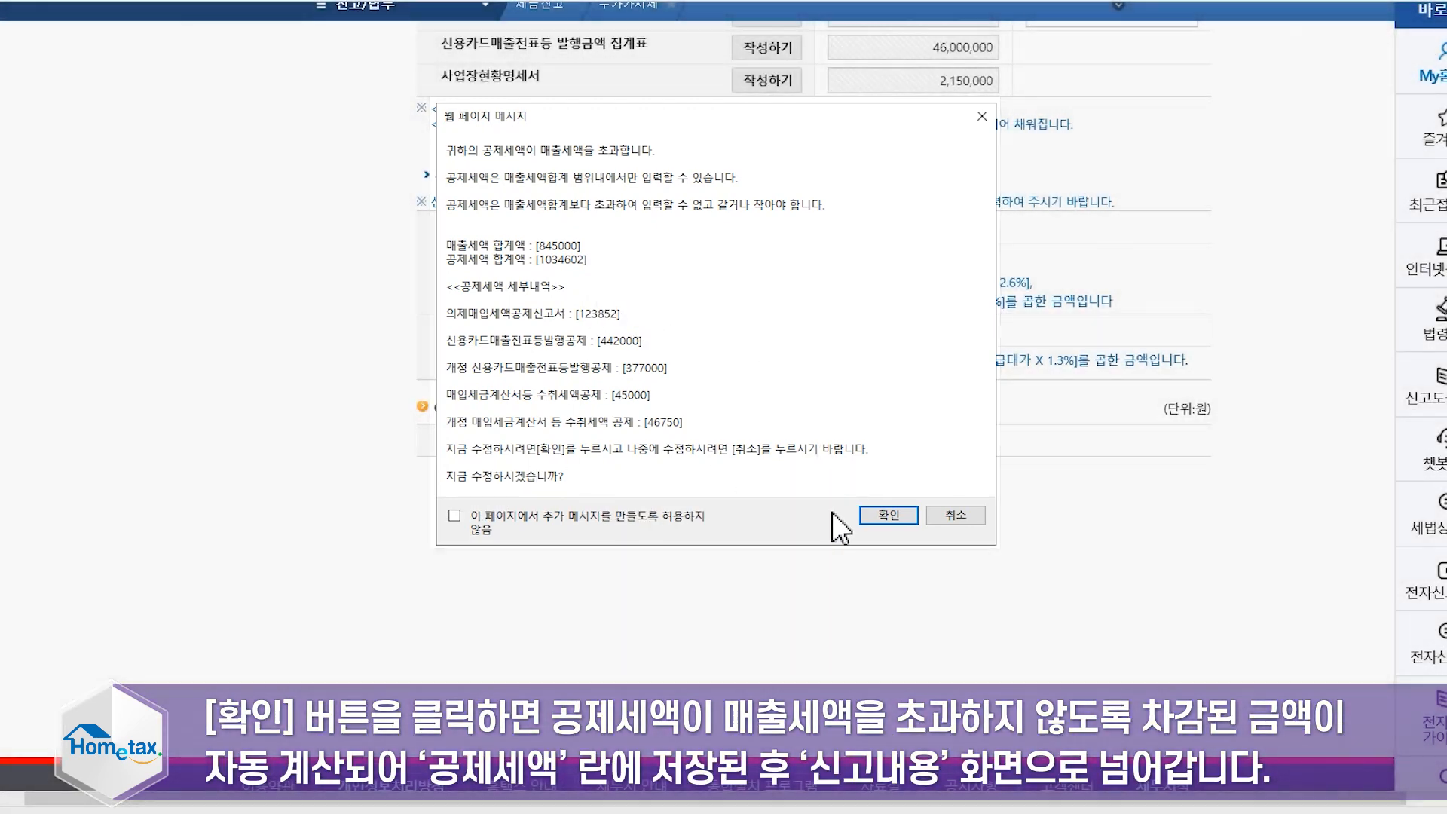
left_click(884, 516)
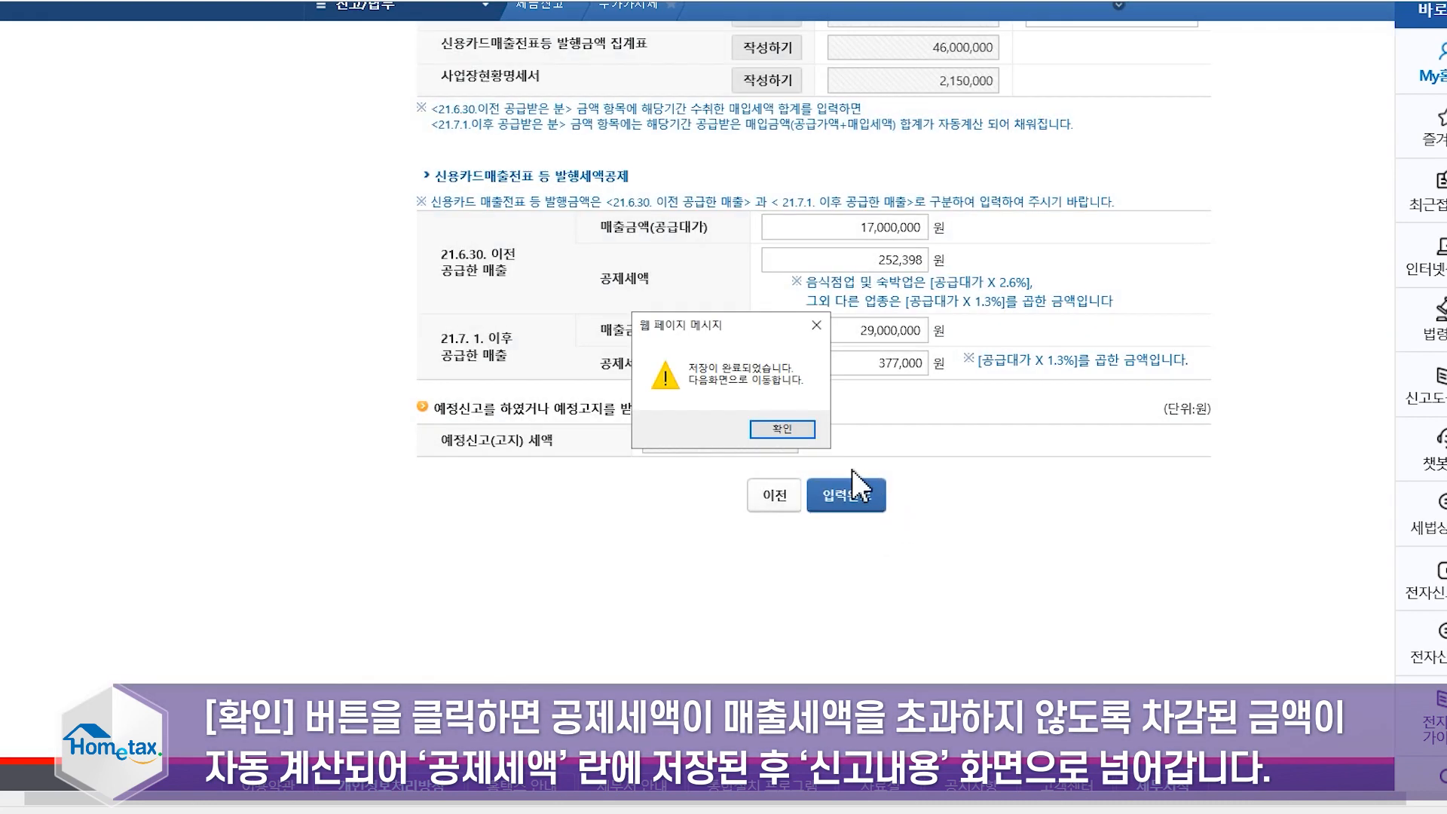
left_click(798, 432)
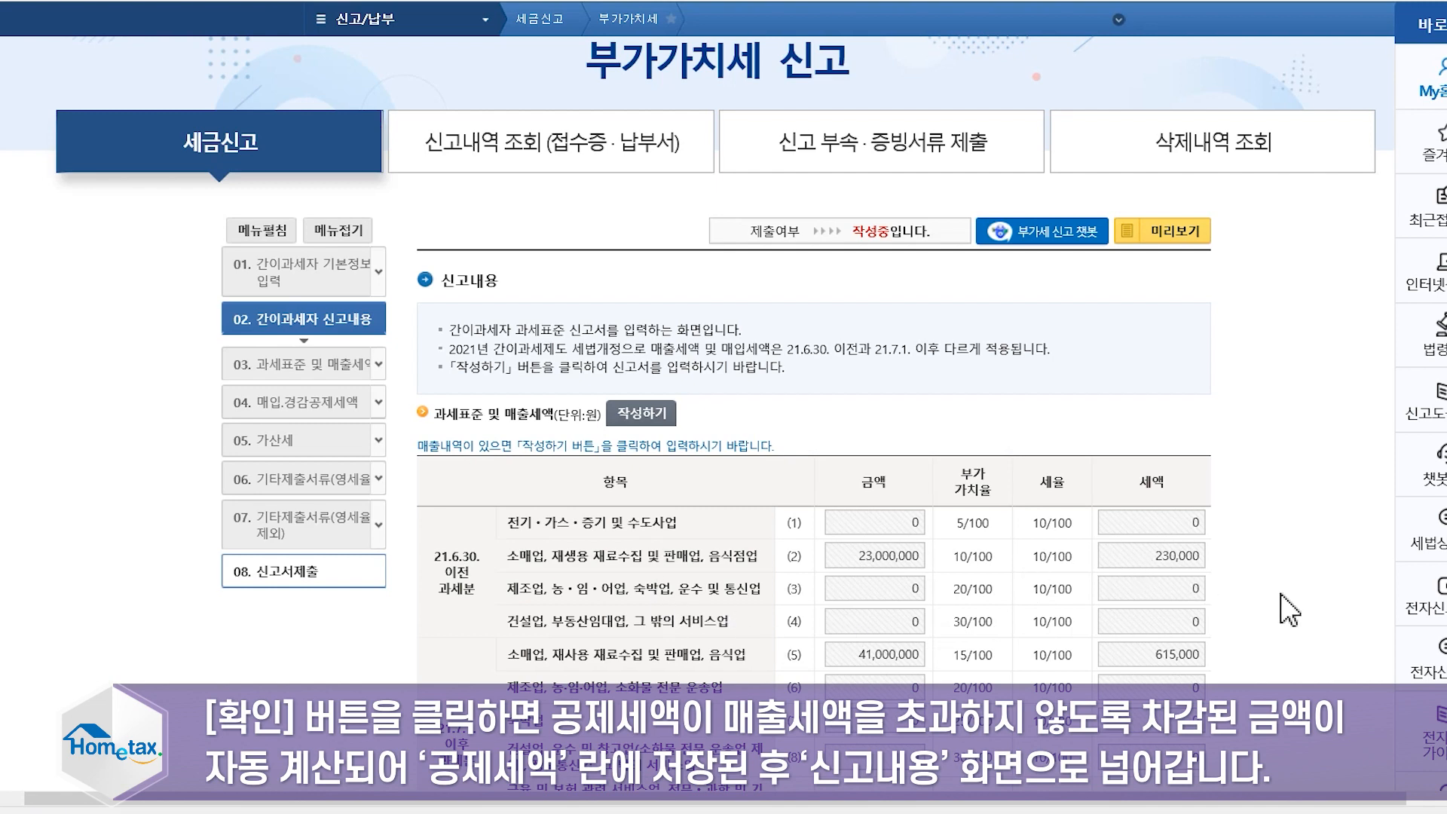
- Review the tax base, sales tax, deduction amounts and net tax payable in the return contents (신고내용)
scroll(1289, 609, "down", 3)
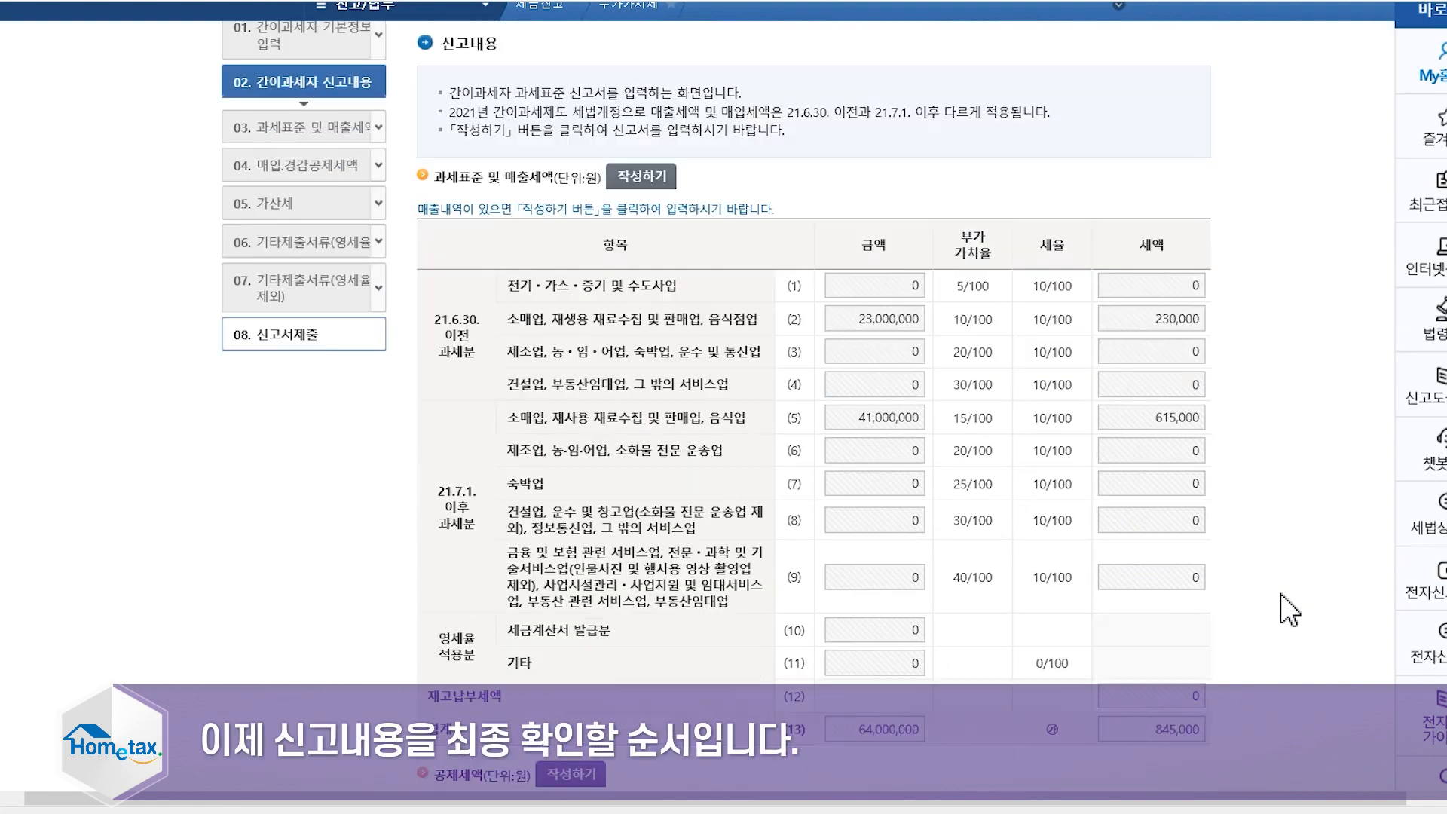
scroll(1289, 609, "down", 2)
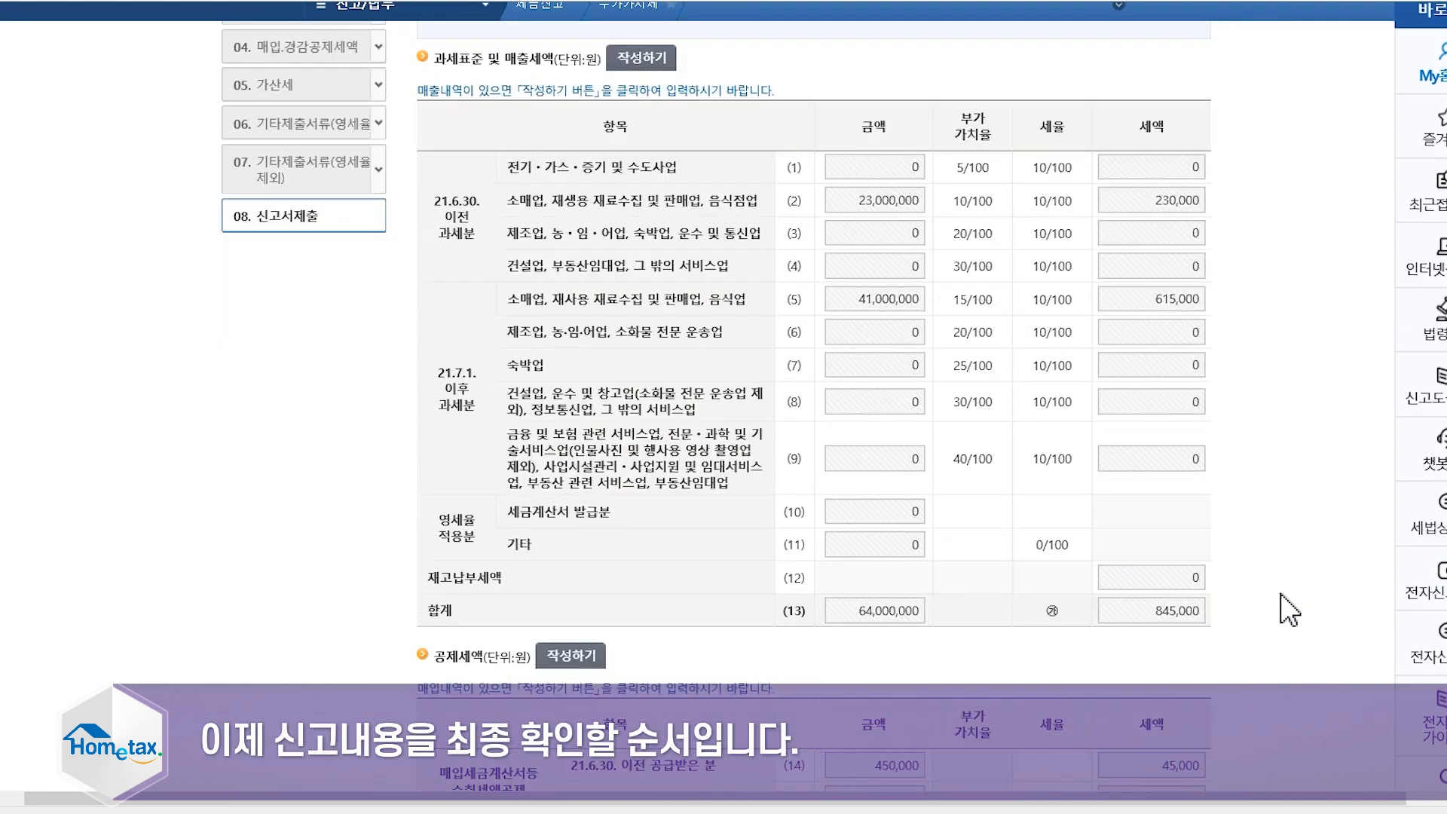
scroll(1289, 609, "down", 2)
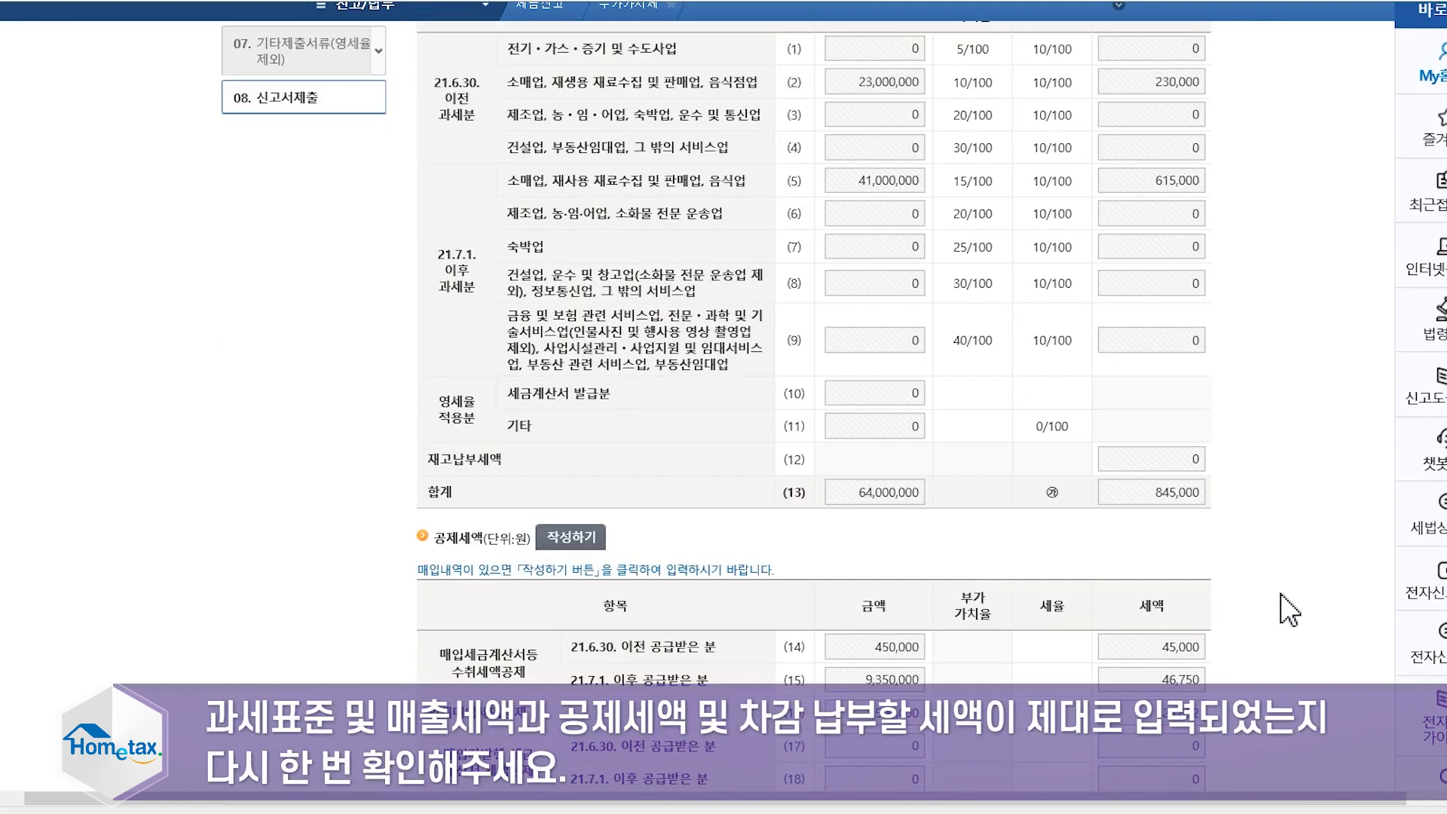
scroll(1289, 609, "down", 2)
scroll(1289, 609, "down", 2)
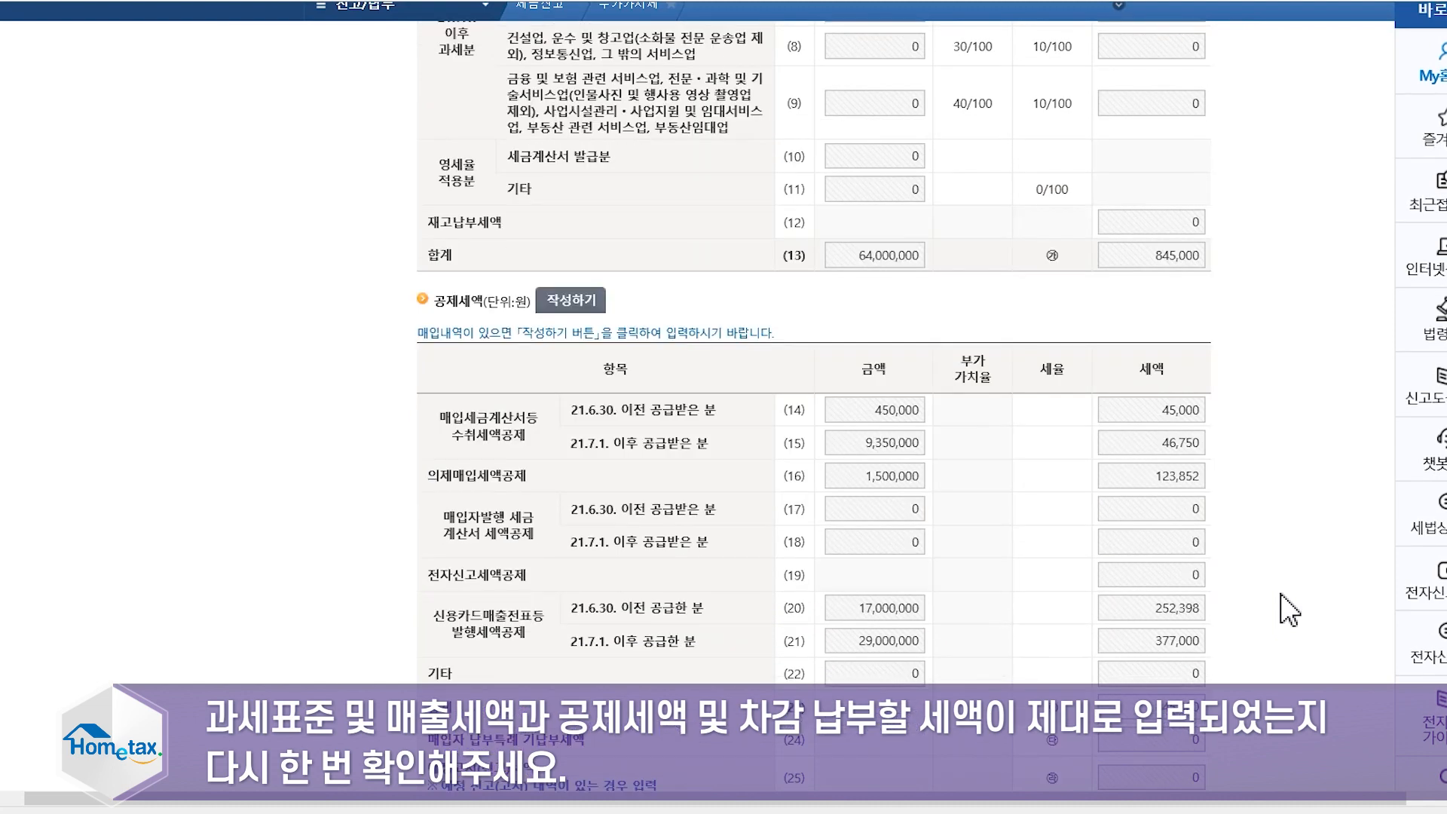
scroll(1290, 609, "down", 4)
scroll(1289, 609, "down", 2)
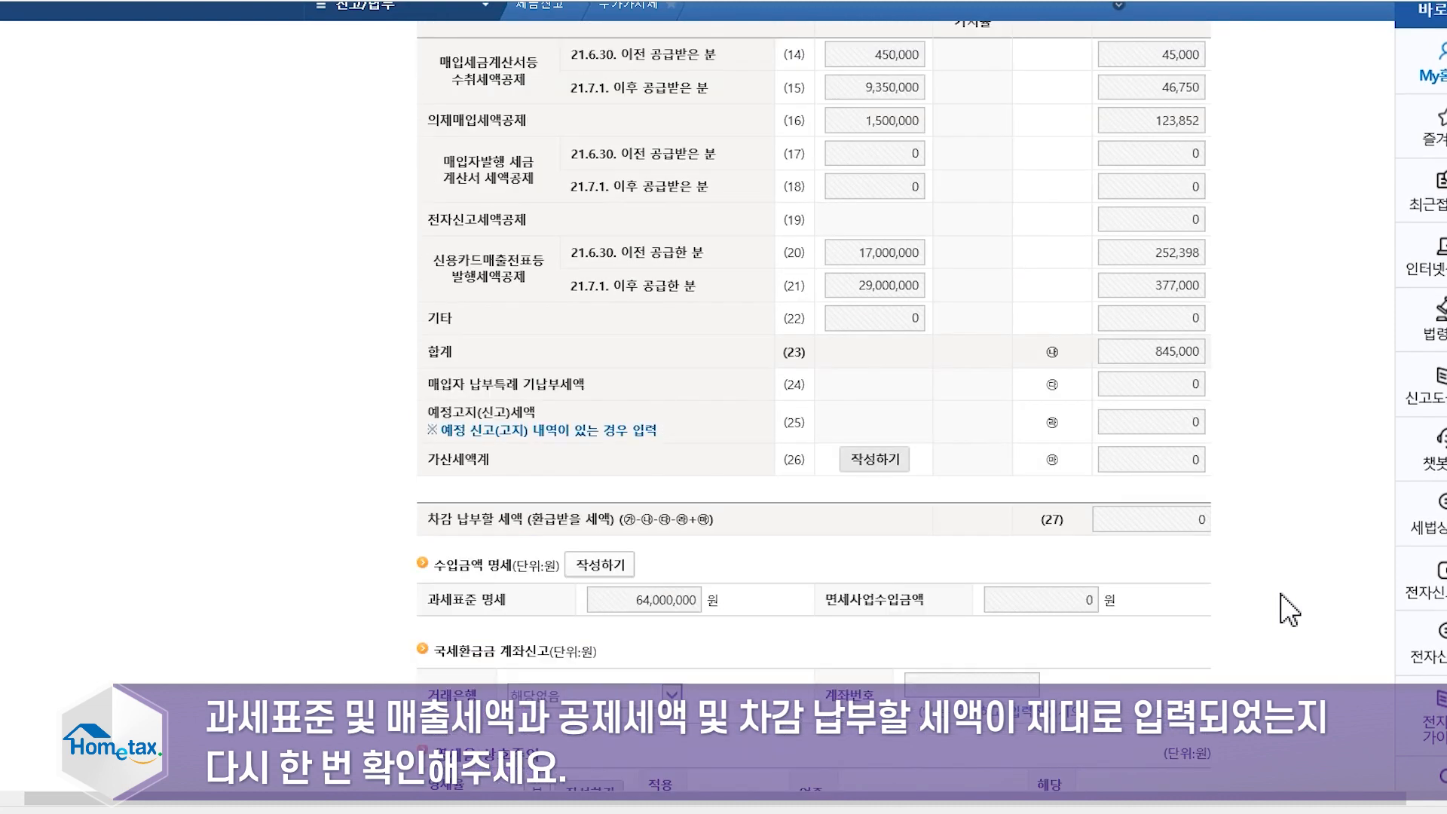
scroll(1289, 610, "down", 2)
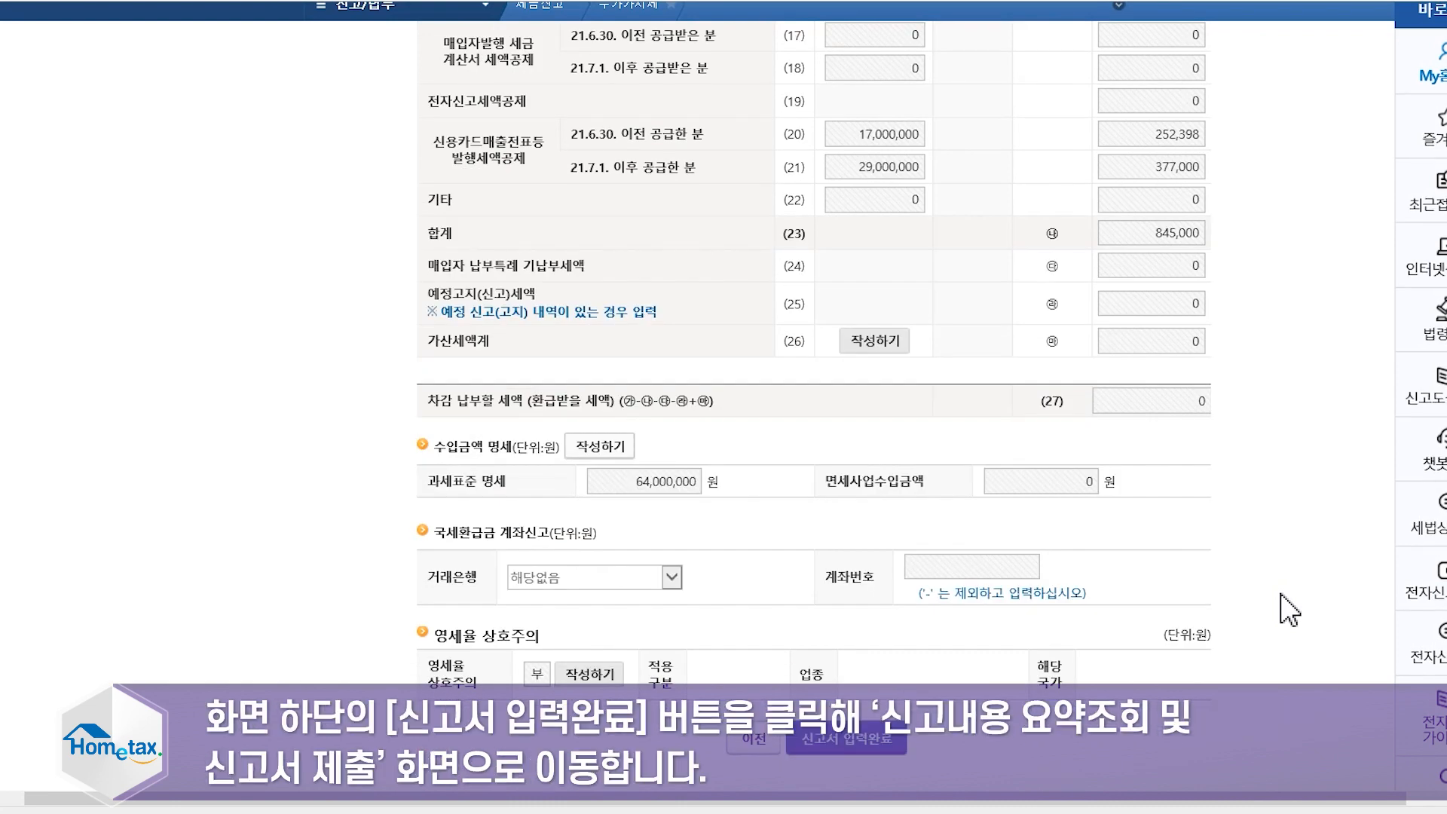
- Complete the return entry (신고서 입력완료) and confirm saving it
scroll(1289, 609, "down", 3)
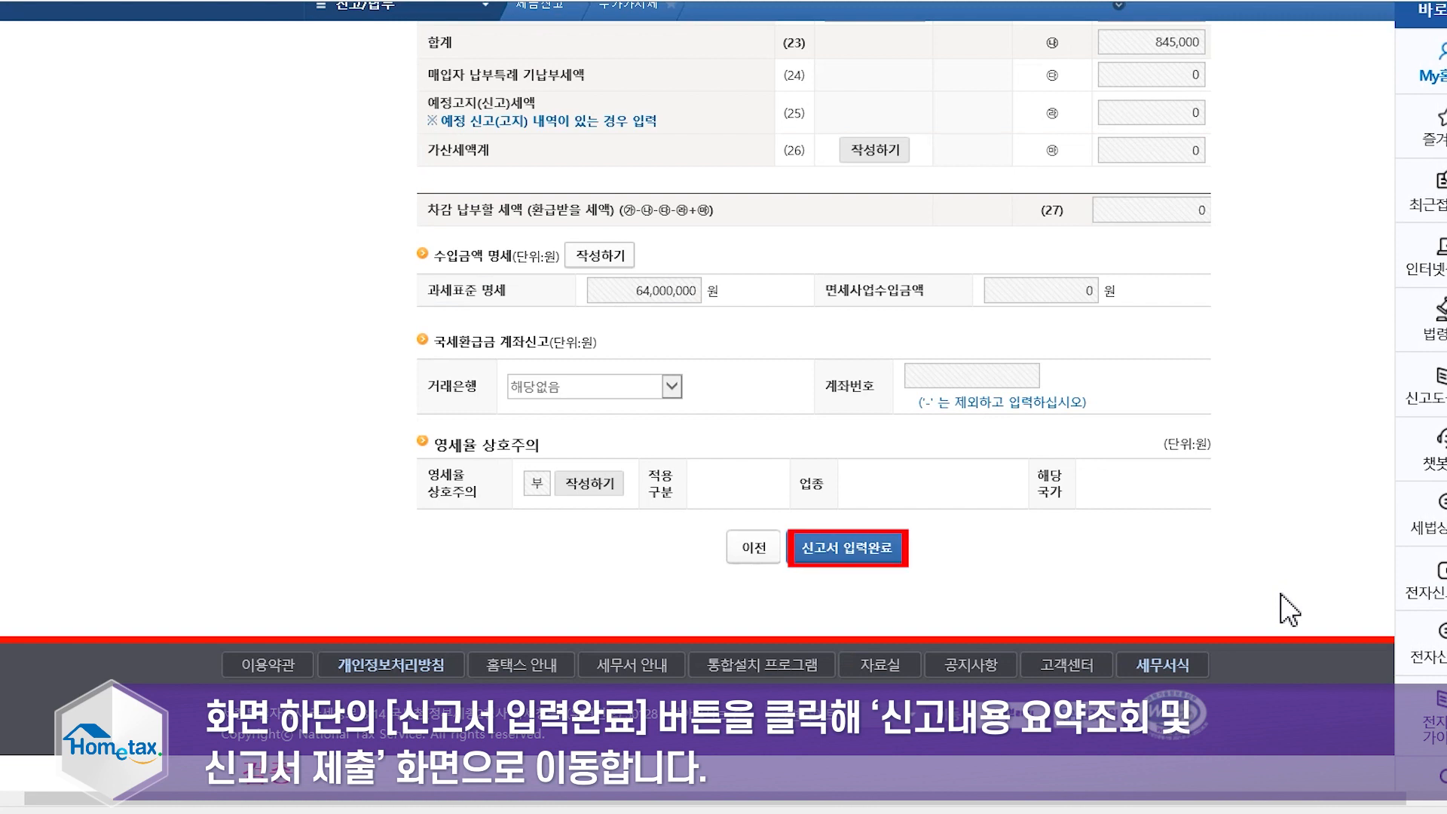
left_click(871, 556)
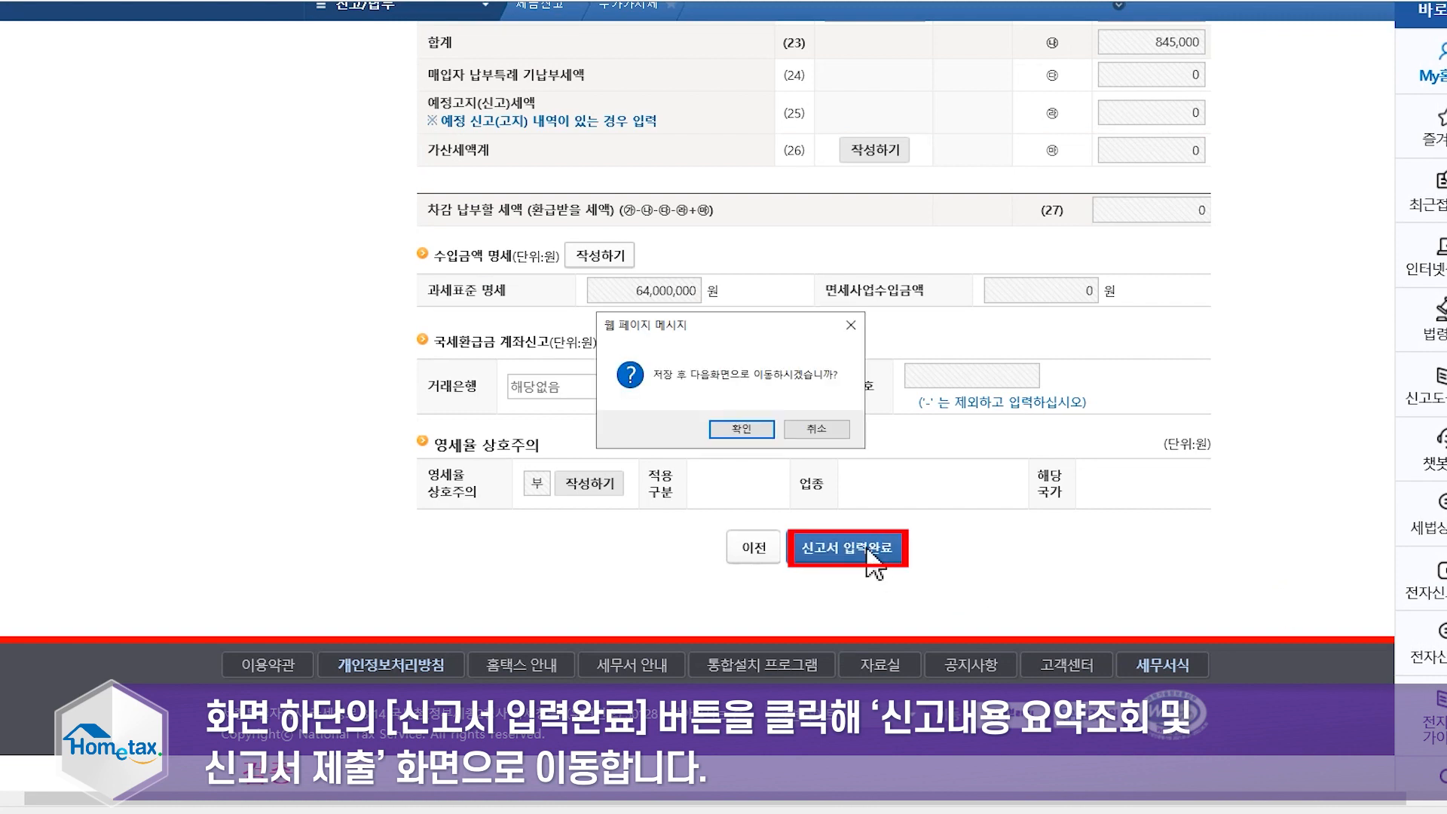
left_click(743, 429)
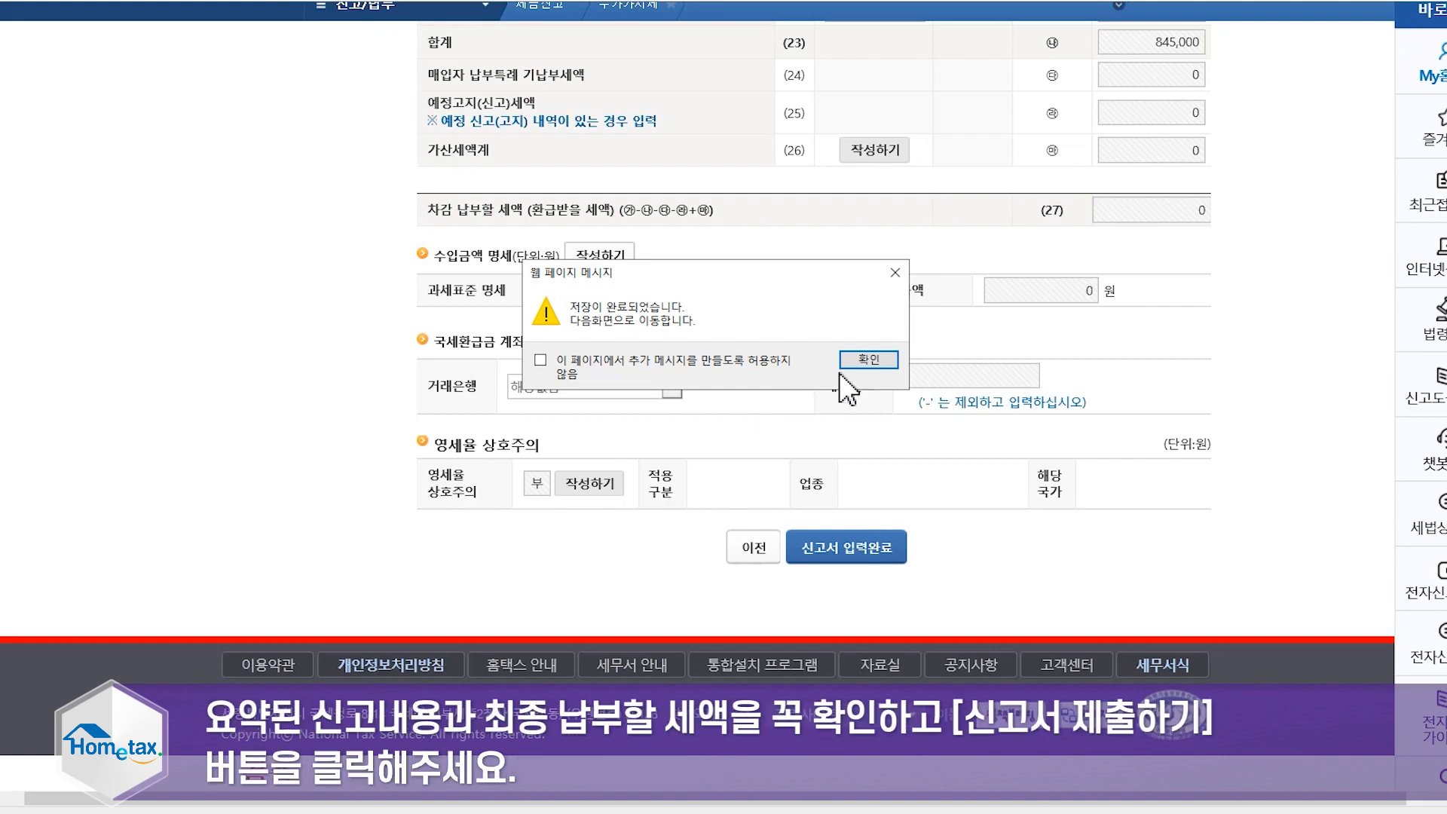
- Proceed to the return summary (신고내용요약), submit the VAT return (신고서 제출하기) and acknowledge the receipt notice
left_click(867, 359)
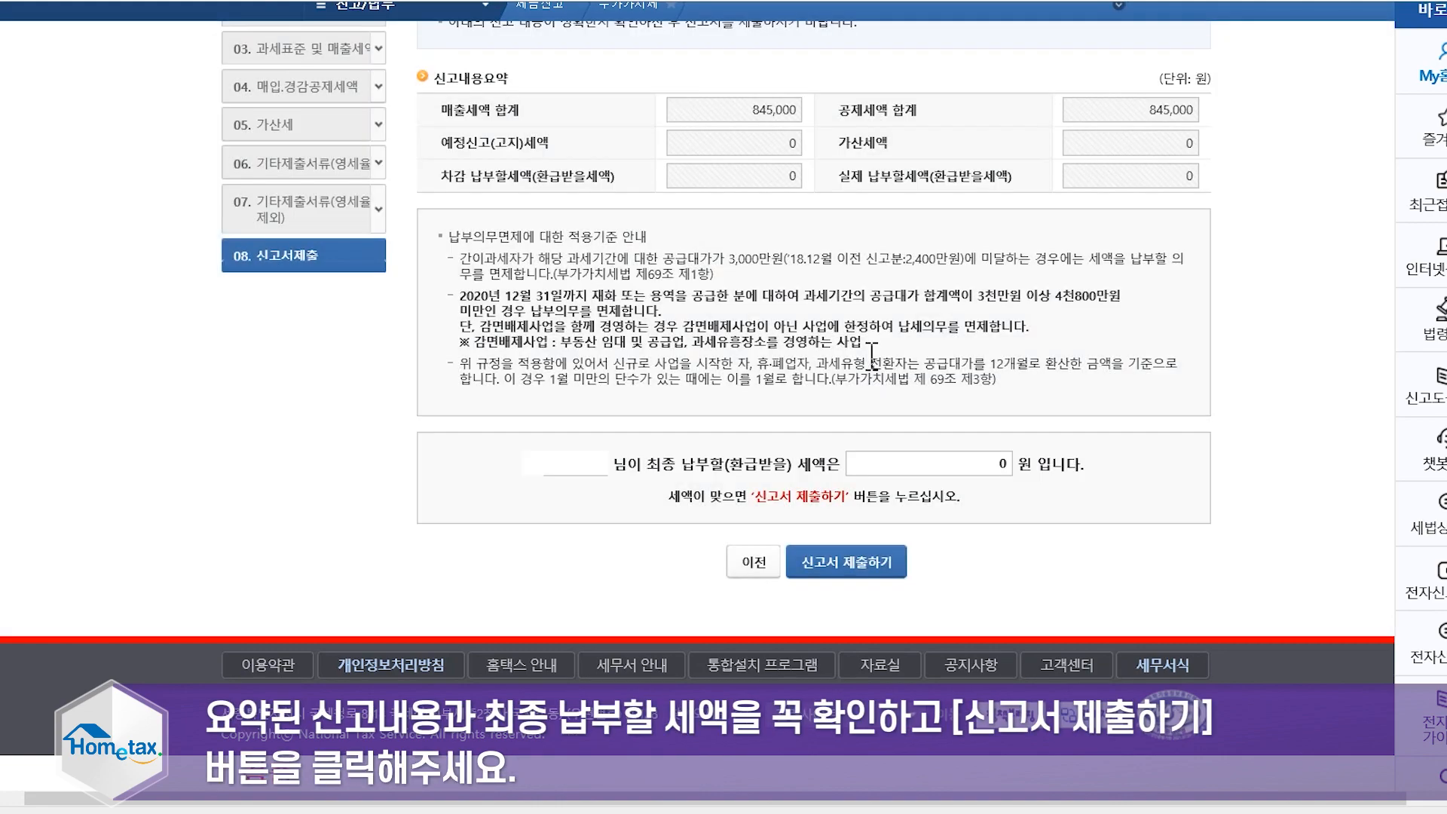
scroll(873, 354, "up", 2)
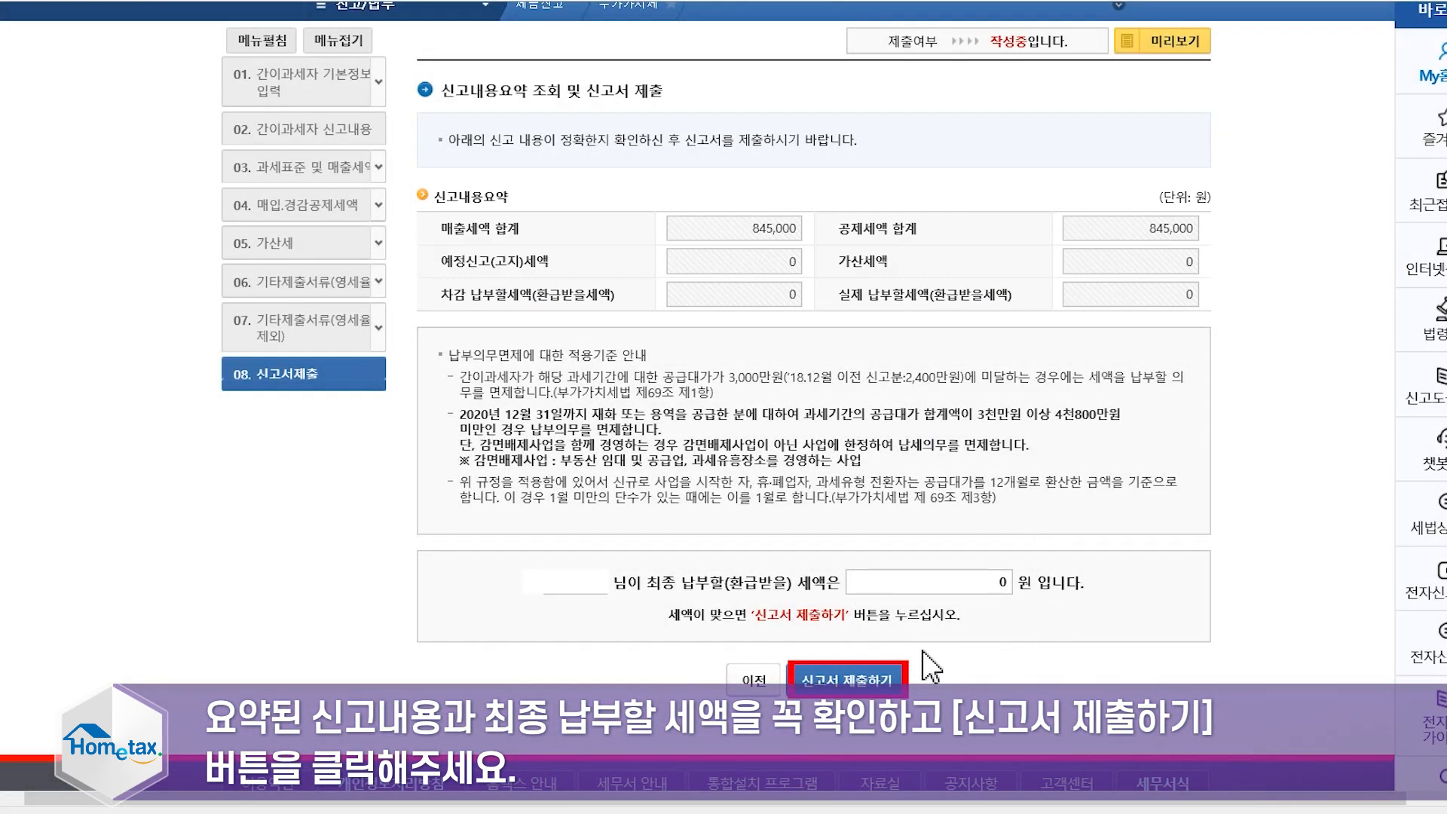
left_click(867, 681)
left_click(724, 439)
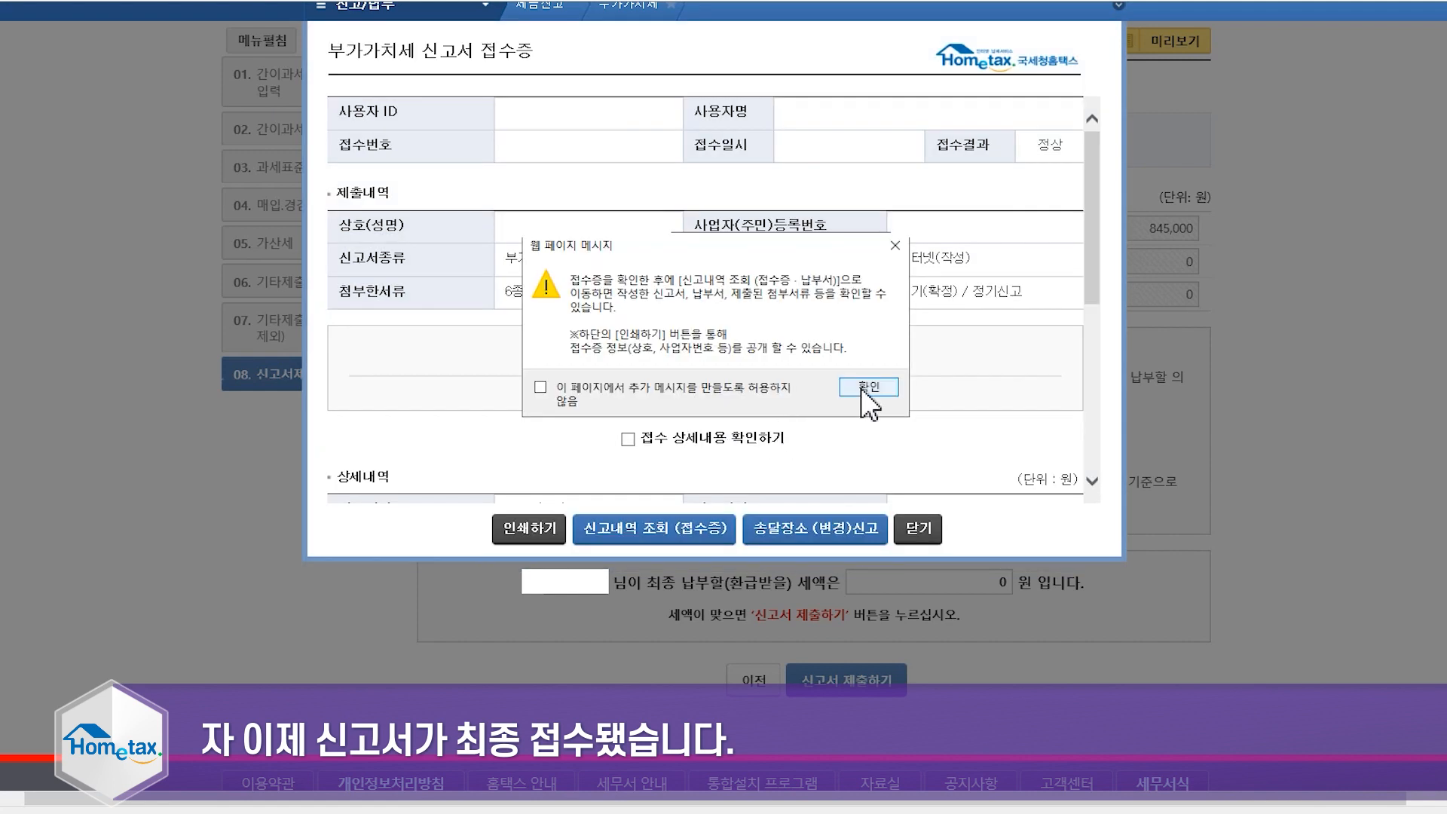
left_click(867, 387)
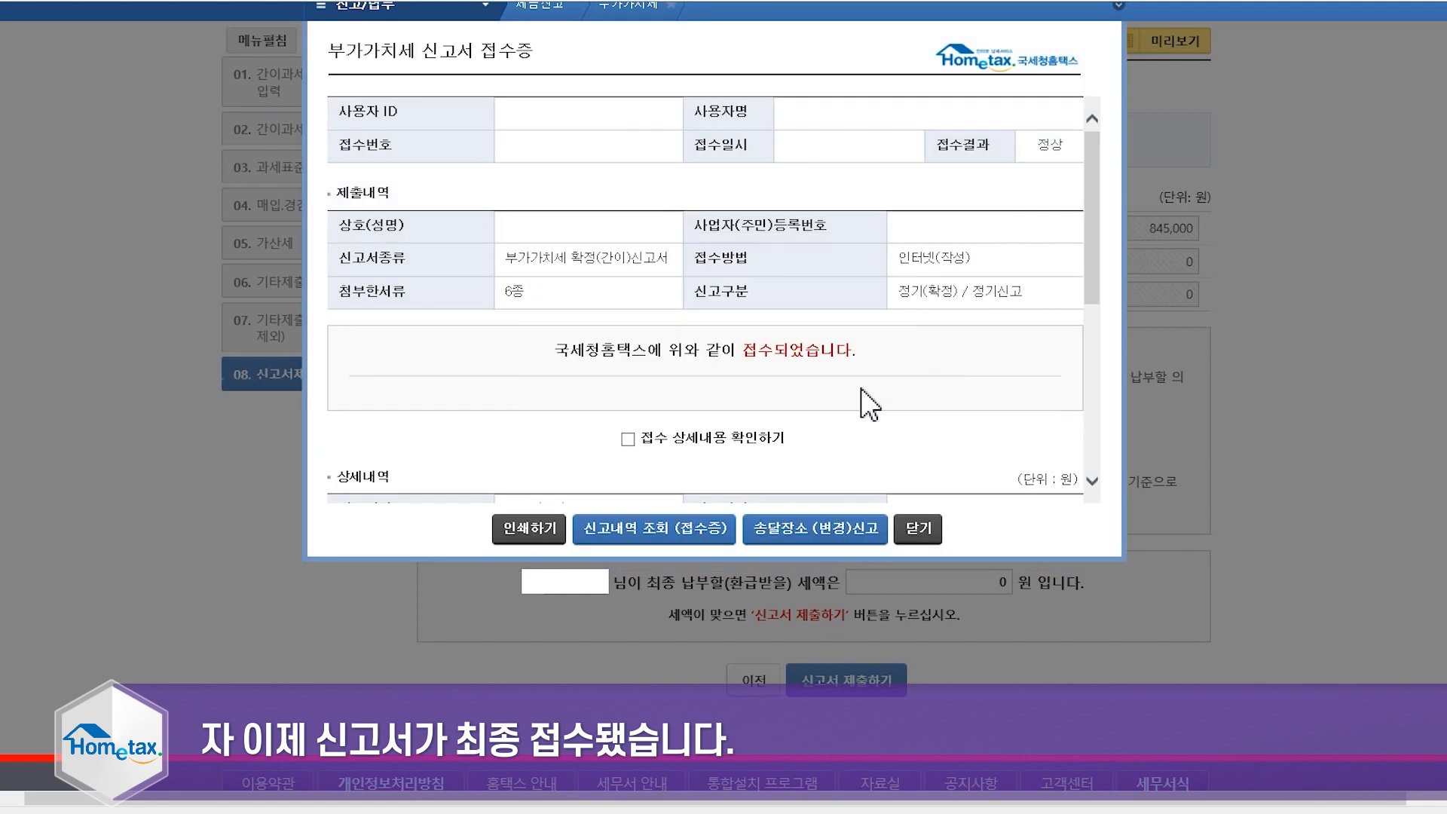
- Open the detailed filing contents (접수 상세내용) in the receipt, confirm they were personally checked by the filer, and close the receipt
scroll(862, 389, "up", 2)
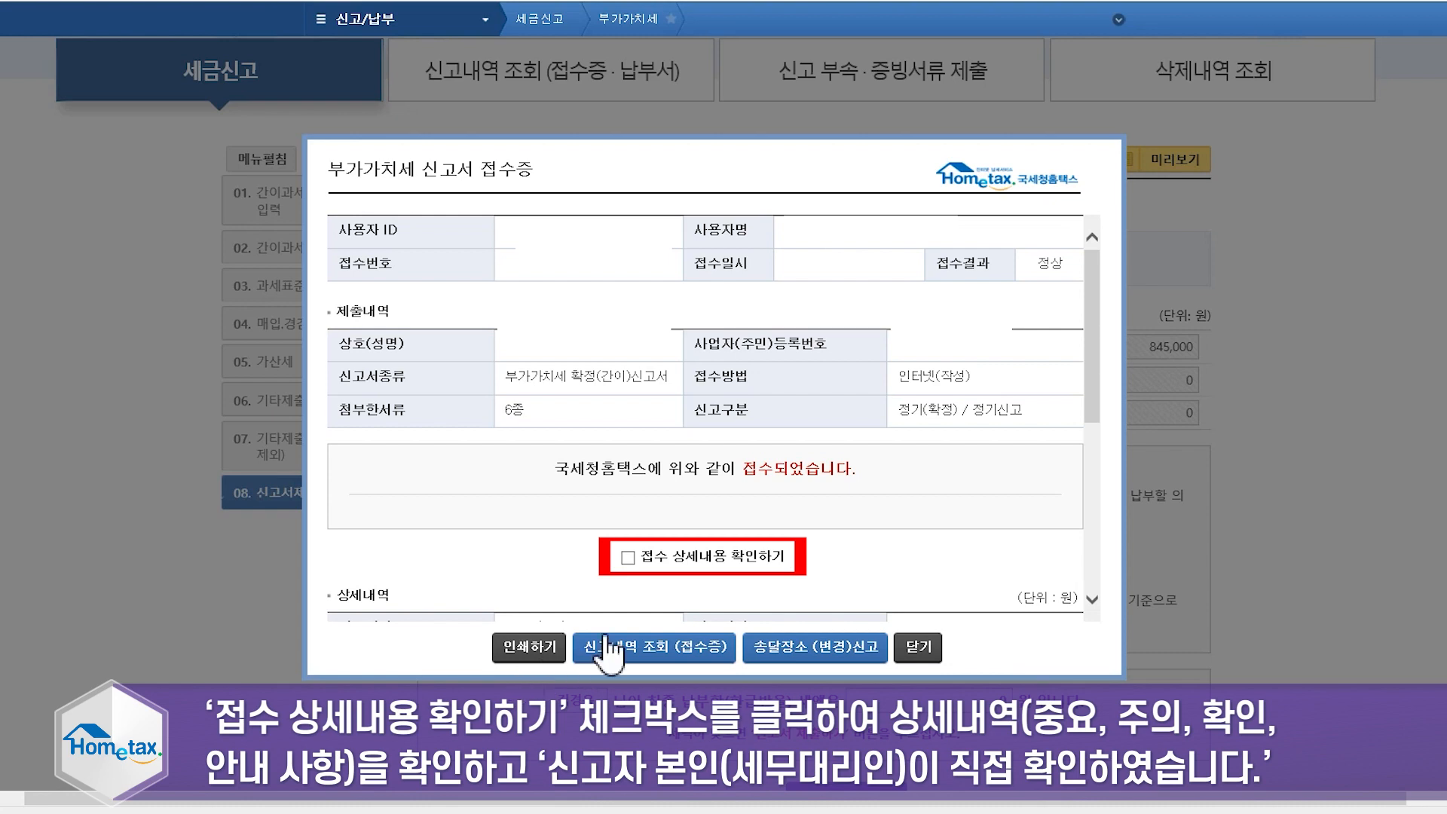
left_click(631, 558)
scroll(632, 559, "down", 5)
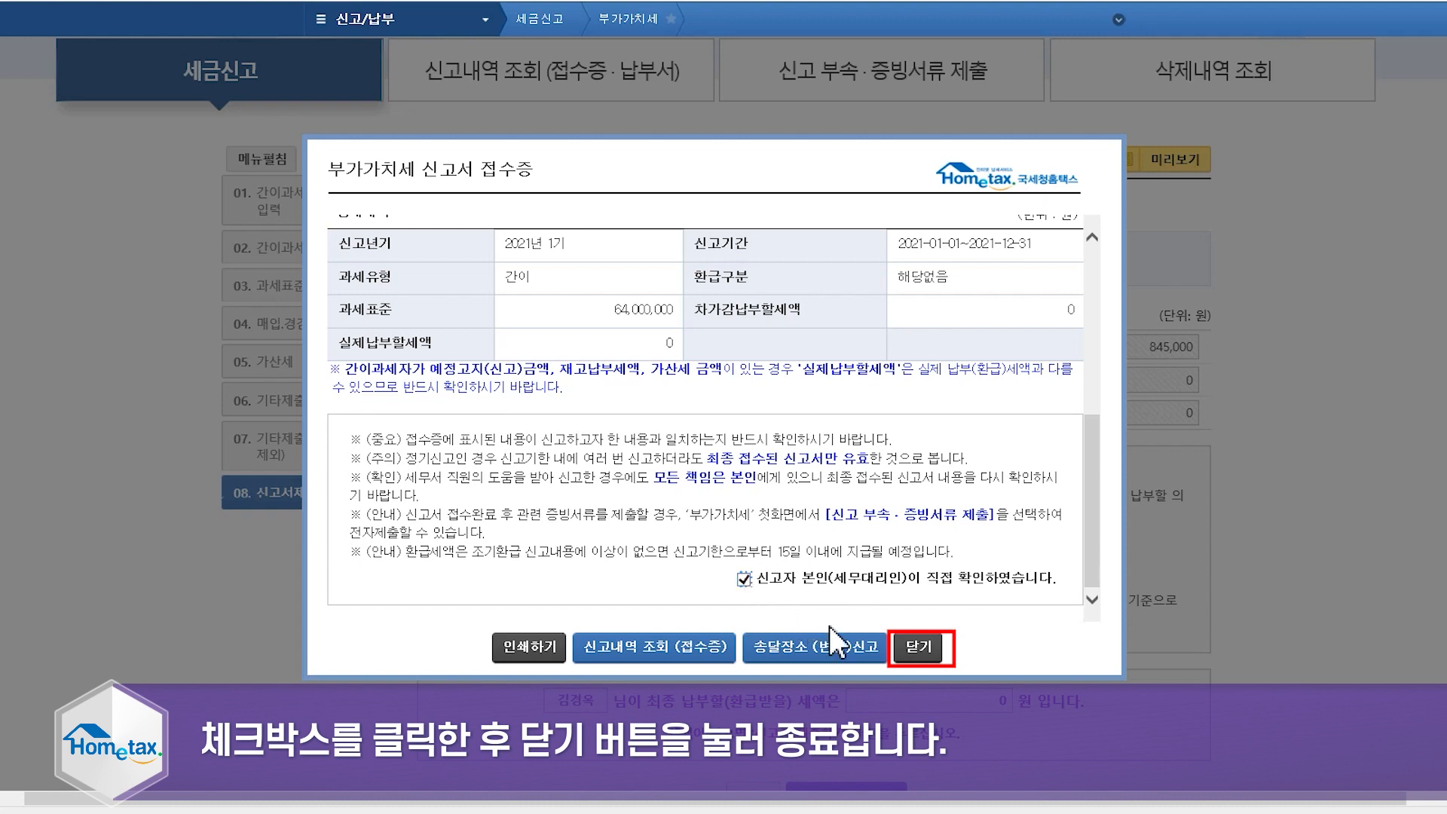
left_click(920, 647)
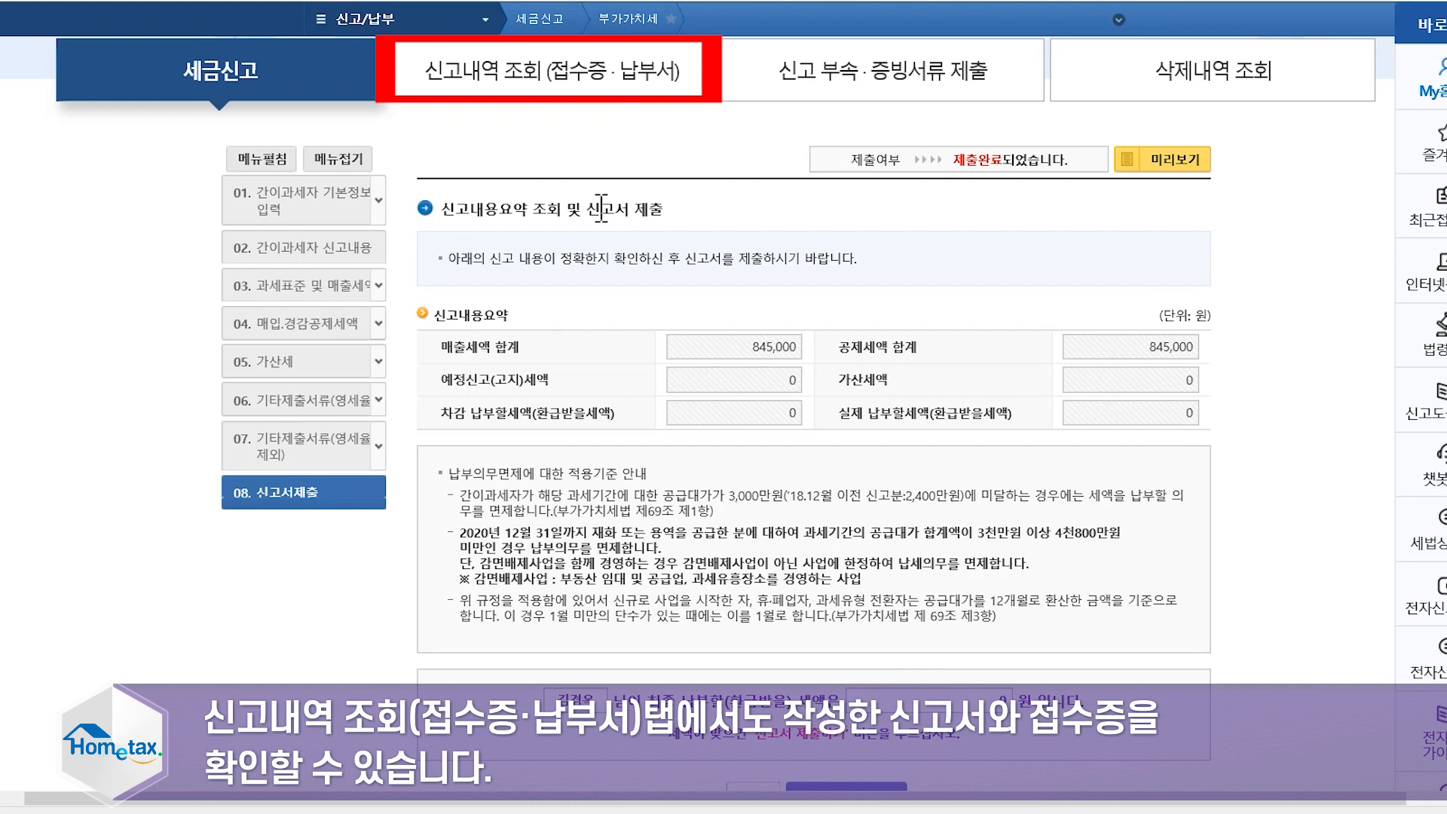
- Leave the return form for the filing history (신고내역 조회) and look up the list of submitted returns
left_click(546, 89)
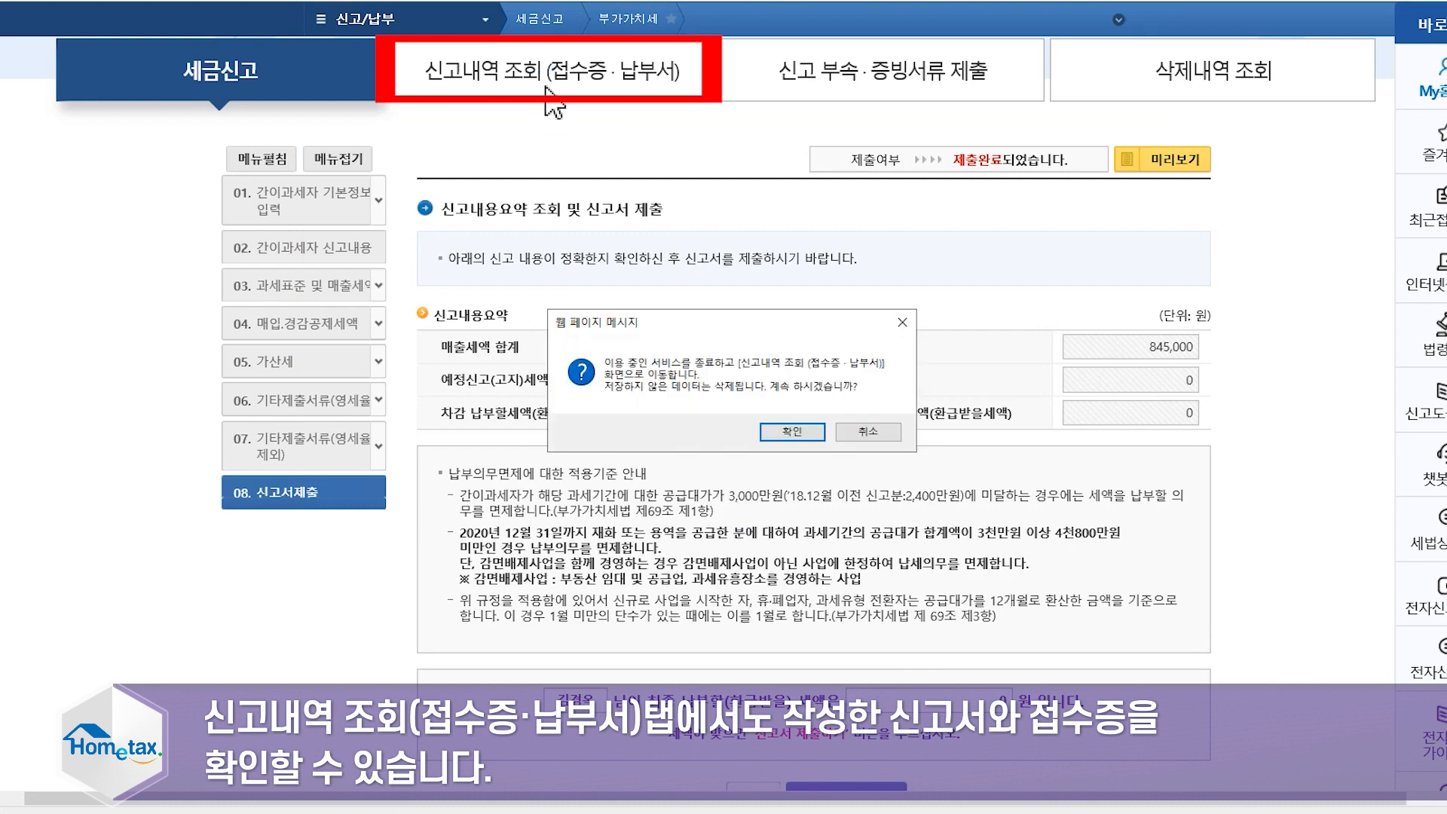
left_click(789, 428)
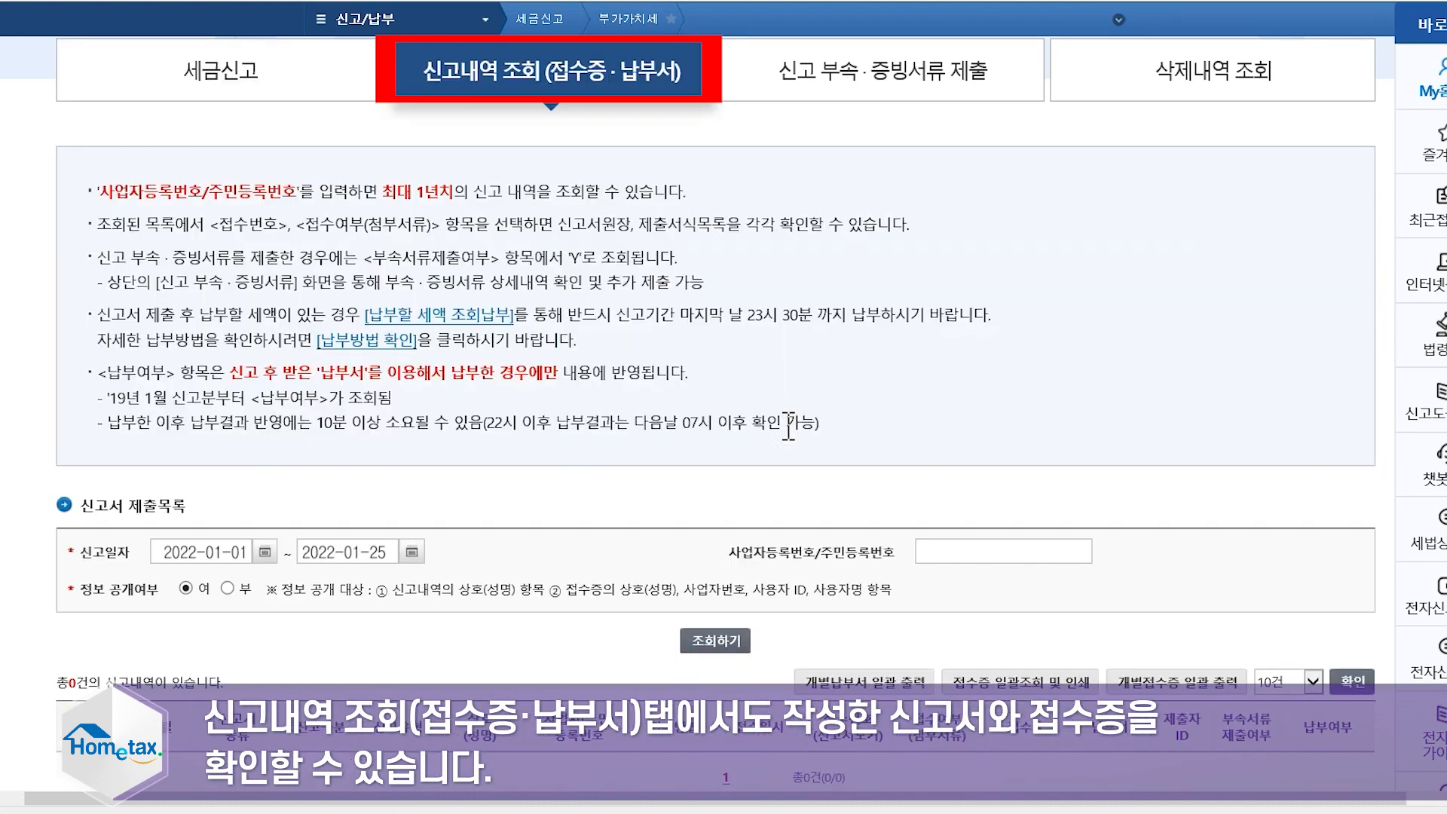
scroll(782, 439, "up", 1)
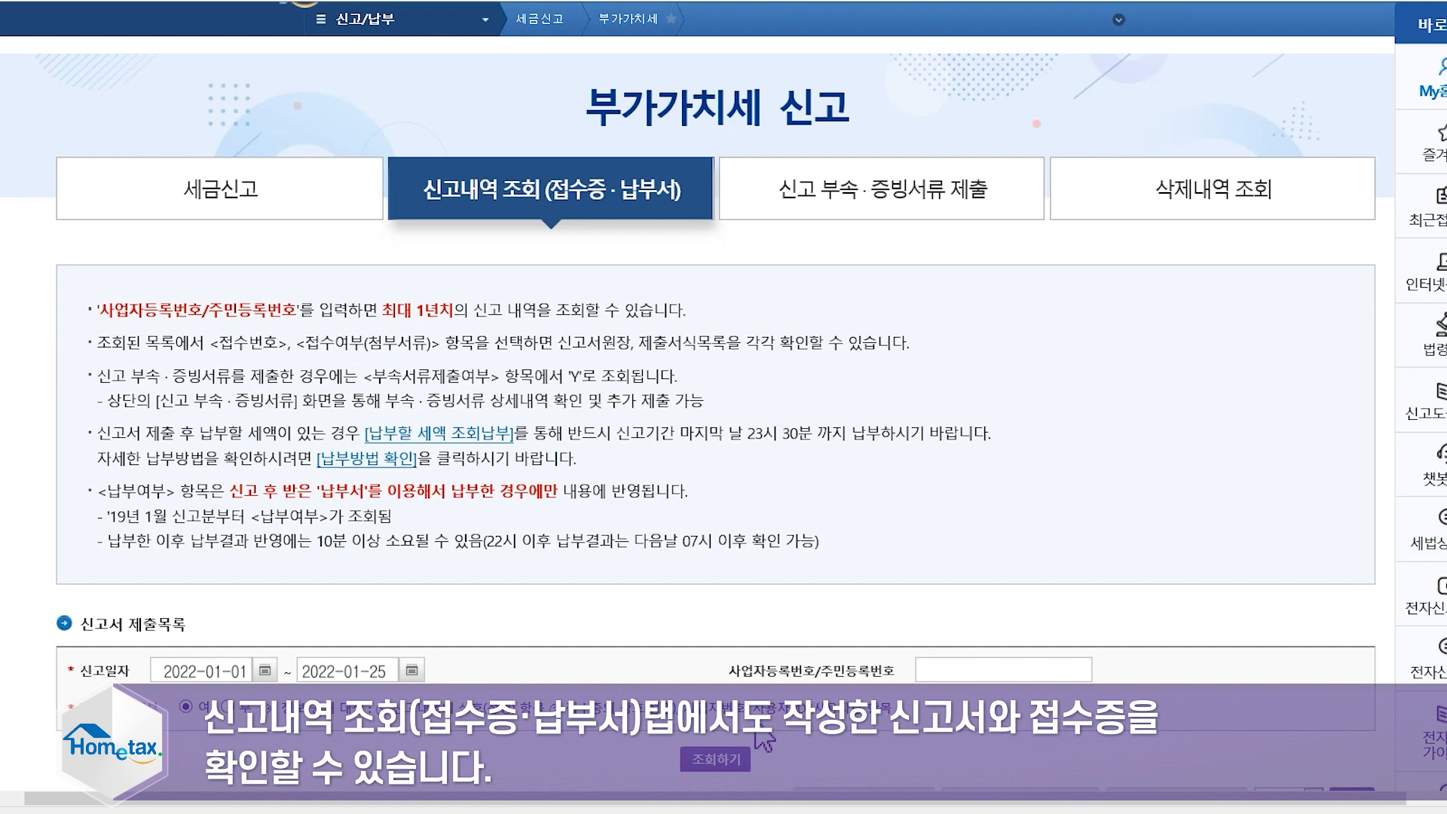
left_click(718, 760)
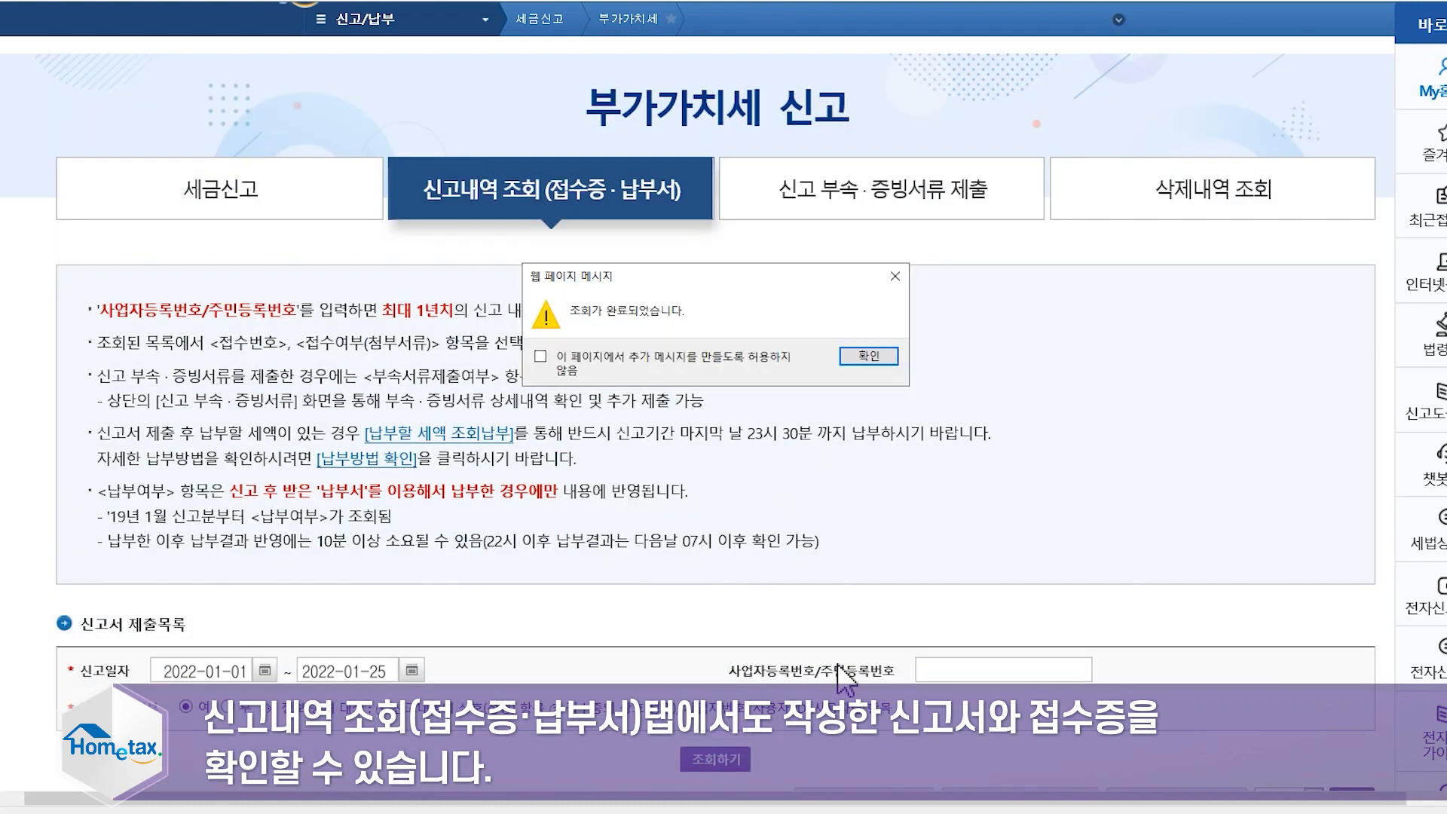
left_click(880, 357)
scroll(889, 445, "down", 2)
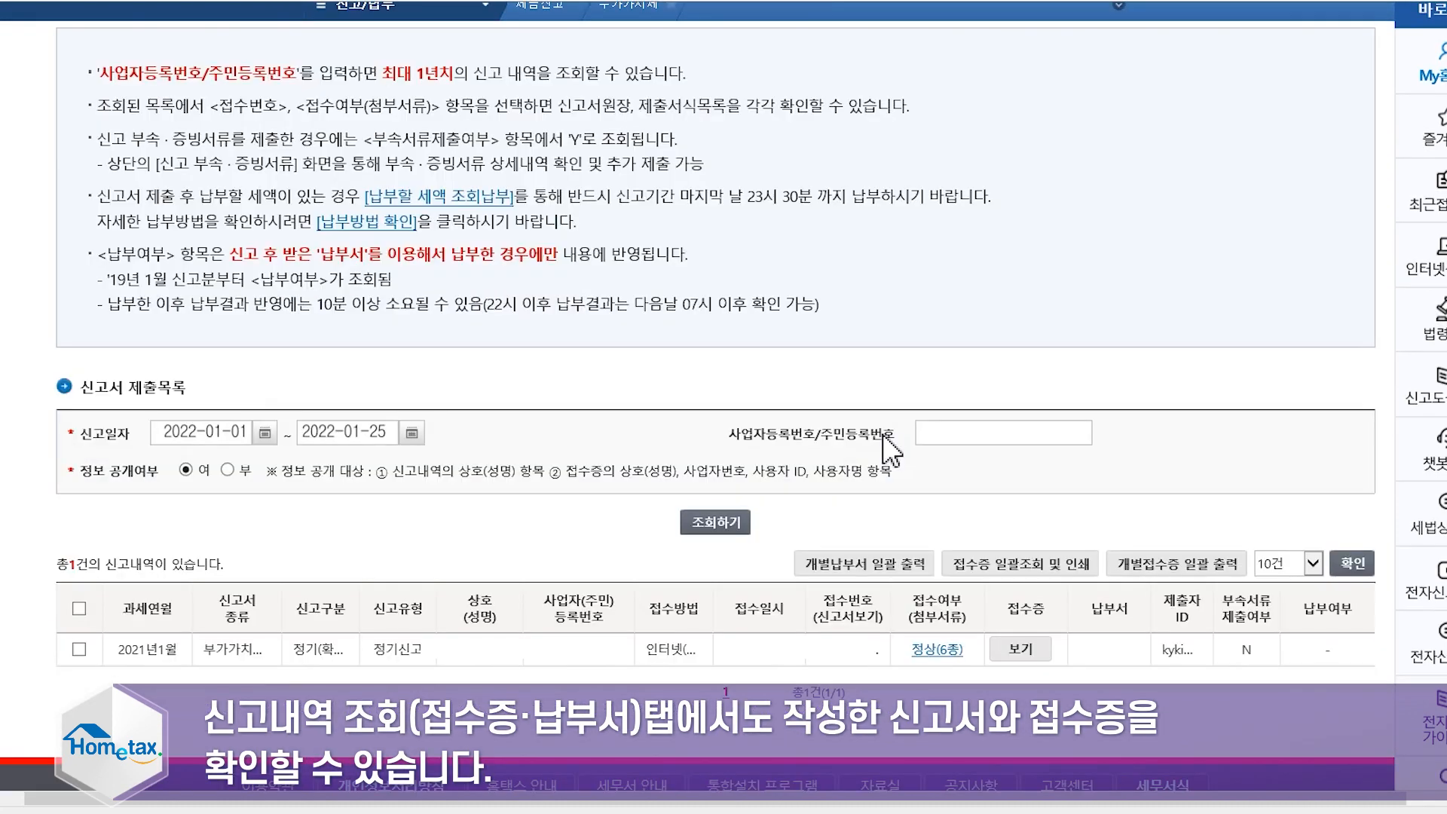